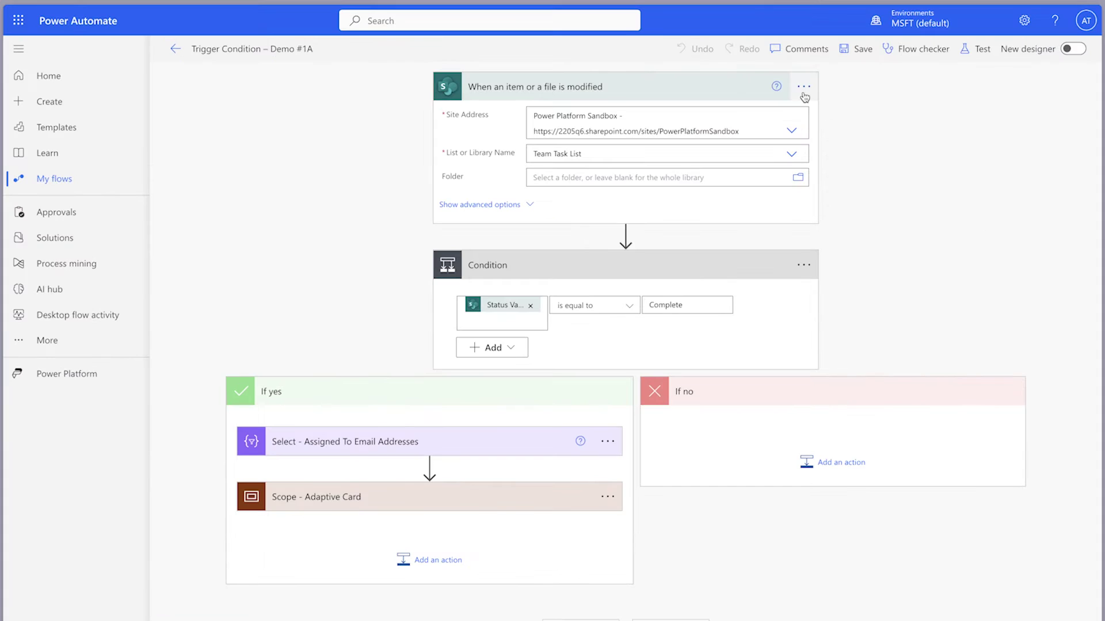
Open the settings of the "When an item or a file is modified" trigger and add empty trigger condition entries.
{"action": "left_click", "coordinate": [750, 101]}
{"action": "left_click", "coordinate": [890, 202]}
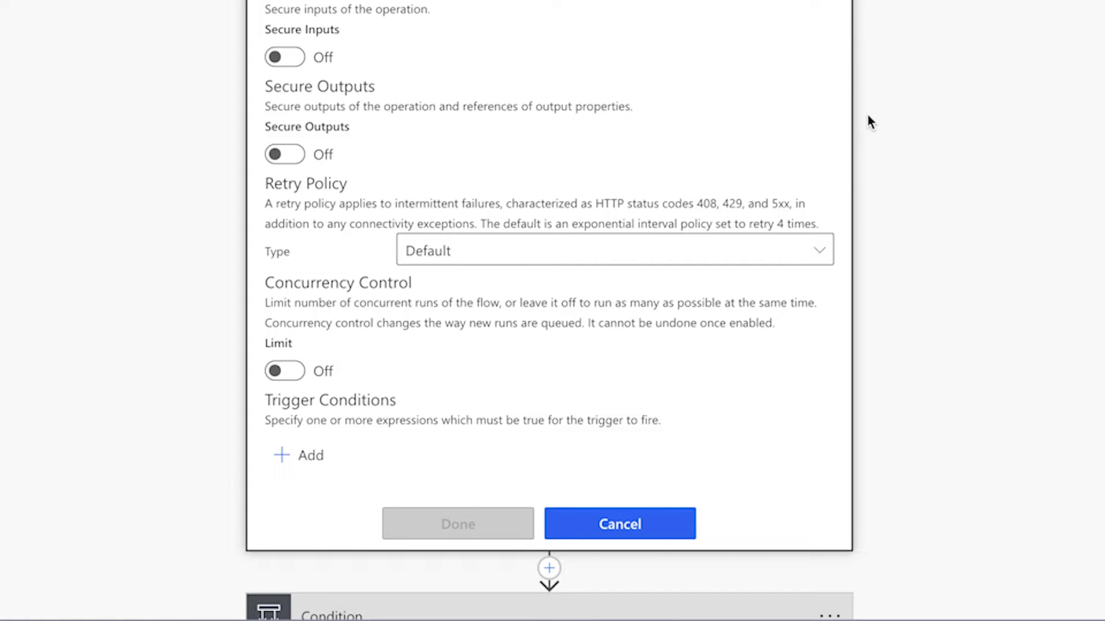
{"action": "left_click", "coordinate": [302, 456]}
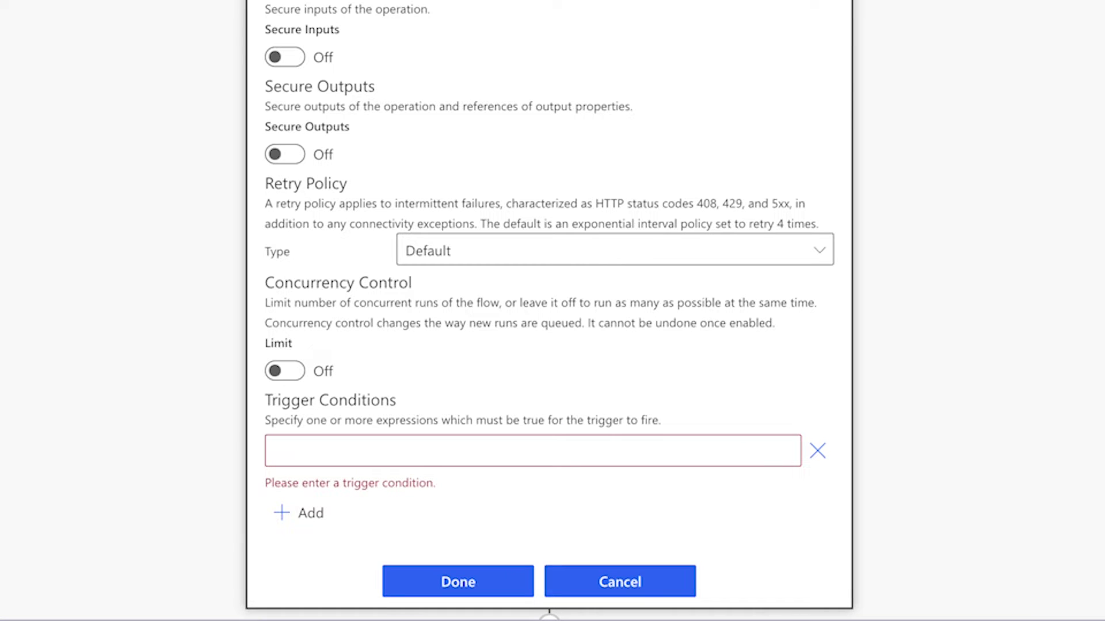
{"action": "left_click", "coordinate": [311, 513]}
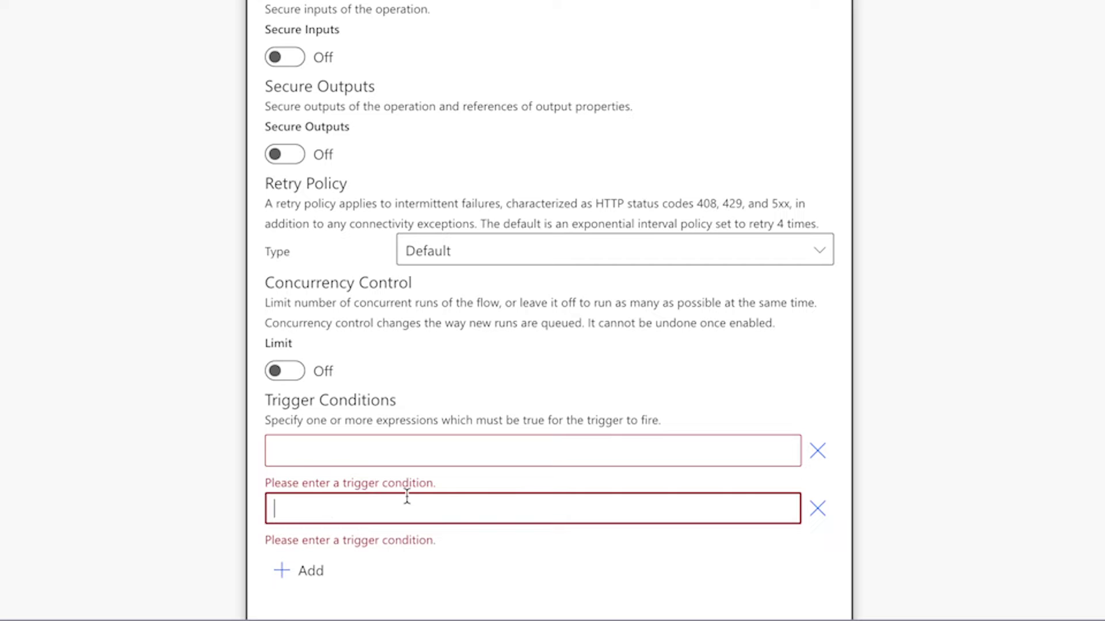
{"action": "left_click", "coordinate": [313, 571]}
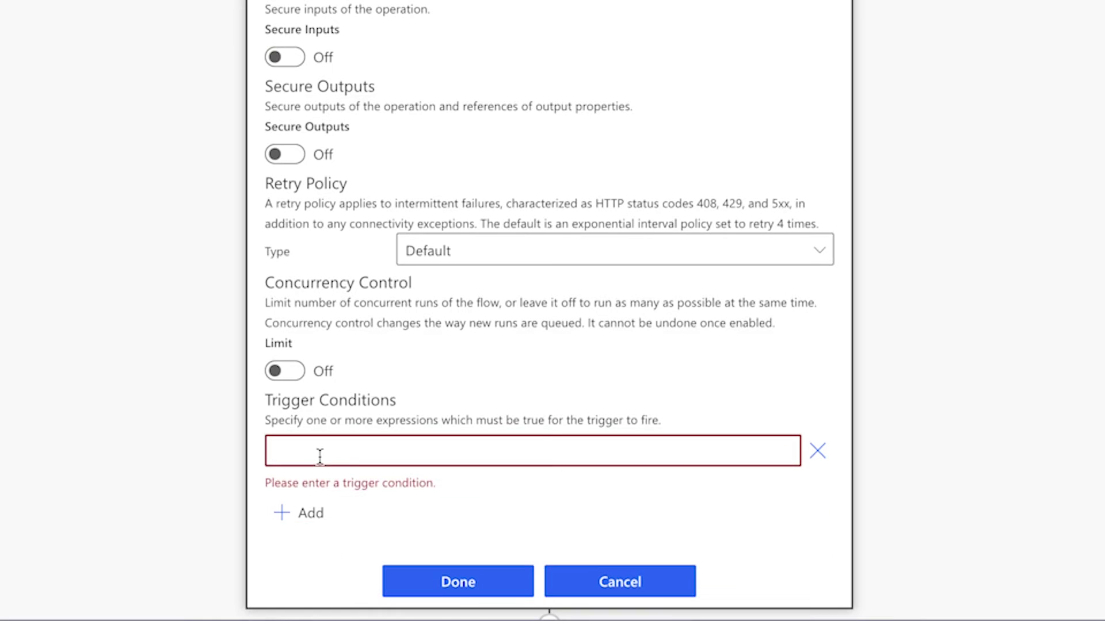
{"action": "left_click", "coordinate": [360, 455]}
{"action": "type", "text": "@equal"}
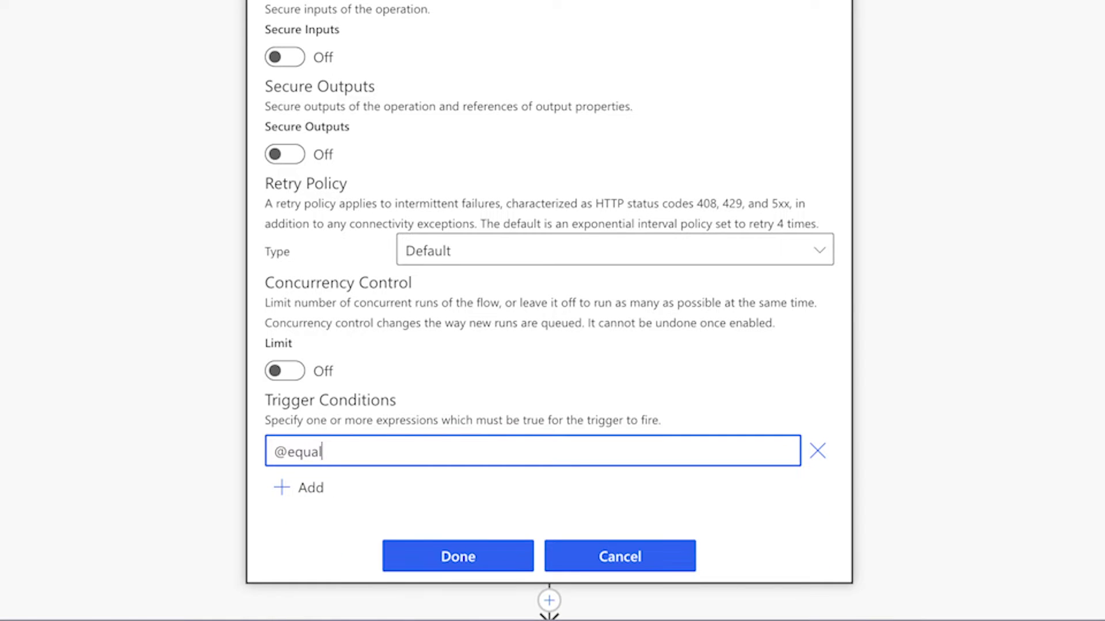
{"action": "type", "text": "s(triggerOut"}
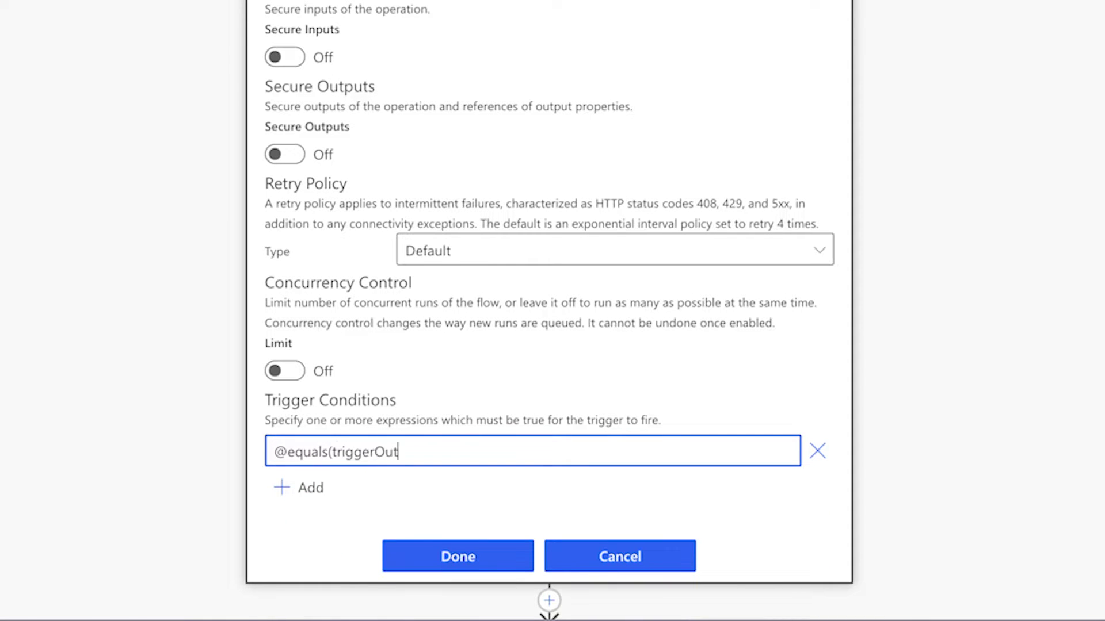
{"action": "type", "text": "puts()?['body/Status/Value'],'Co"}
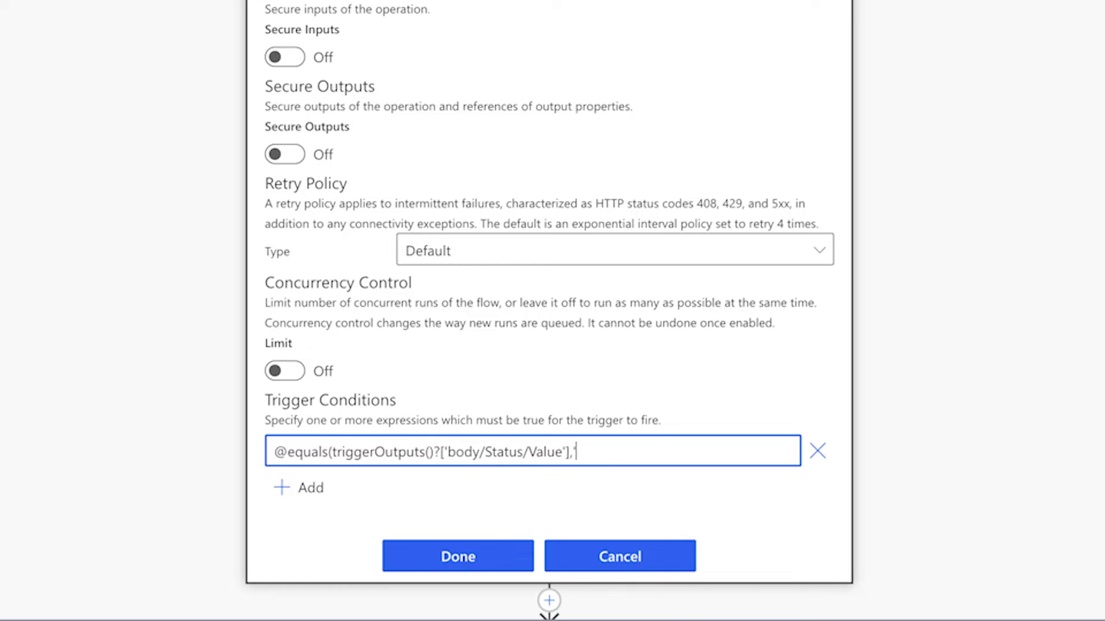
{"action": "type", "text": "mpleted')"}
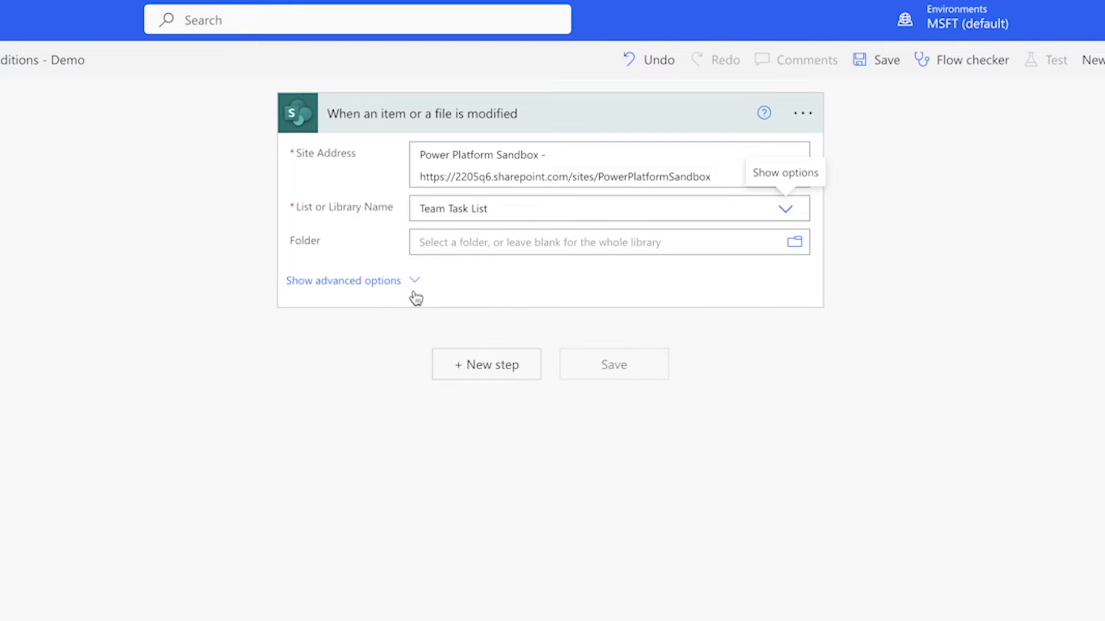
Add a Filter array action after the "When an item or a file is modified" trigger.
{"action": "left_click", "coordinate": [493, 364]}
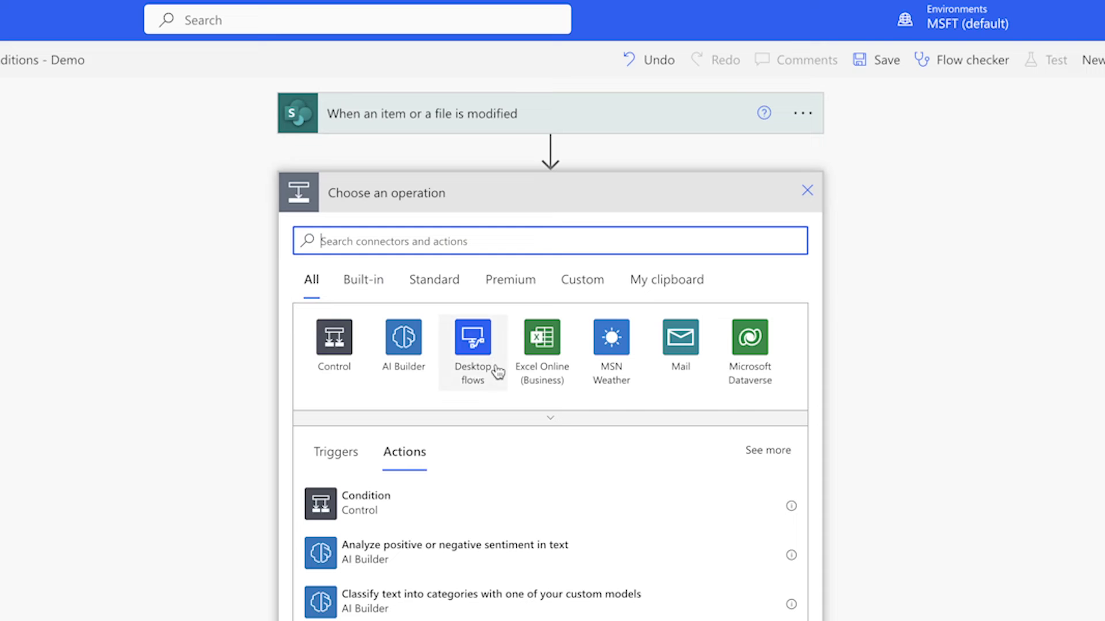
{"action": "type", "text": "filter array"}
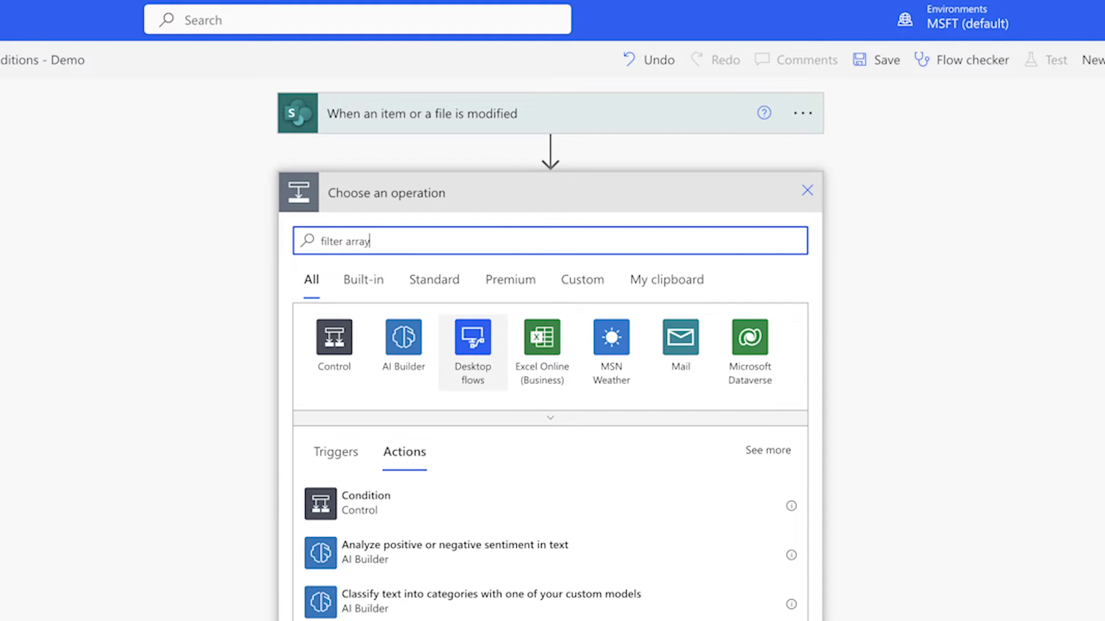
{"action": "left_click", "coordinate": [509, 517]}
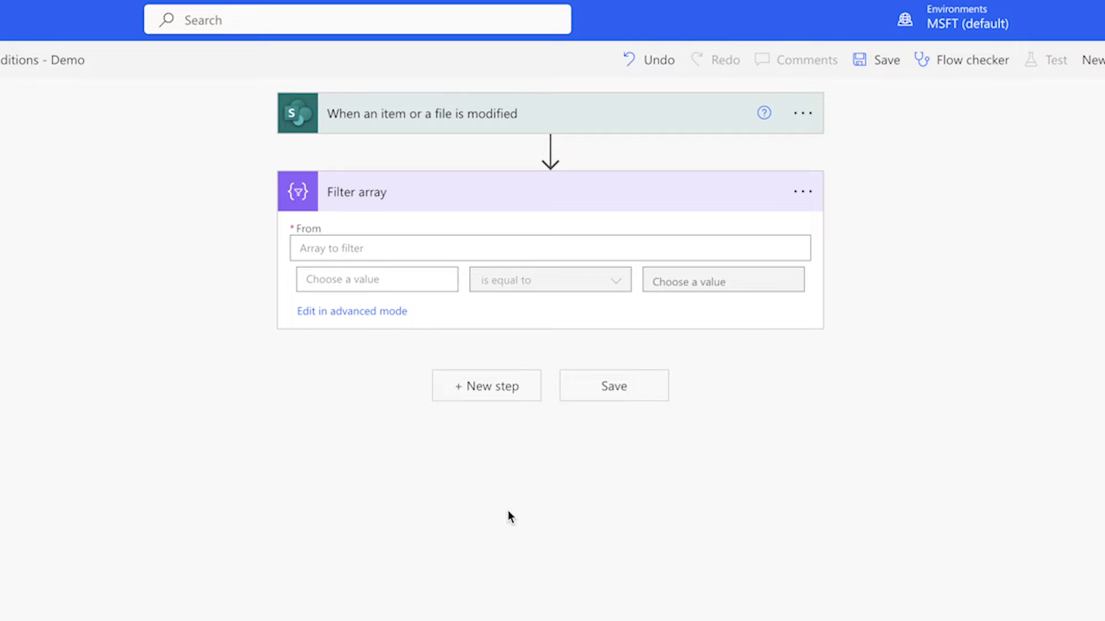
Set the Filter array condition to the dynamic content Status Value is equal to Complete.
{"action": "left_click", "coordinate": [600, 418]}
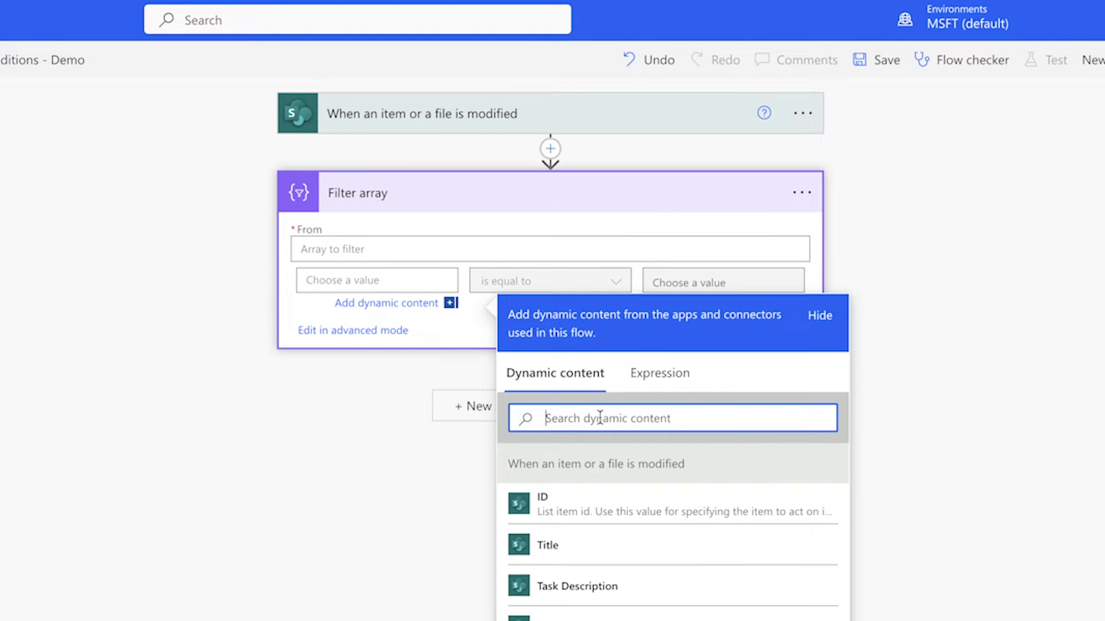
{"action": "type", "text": "status"}
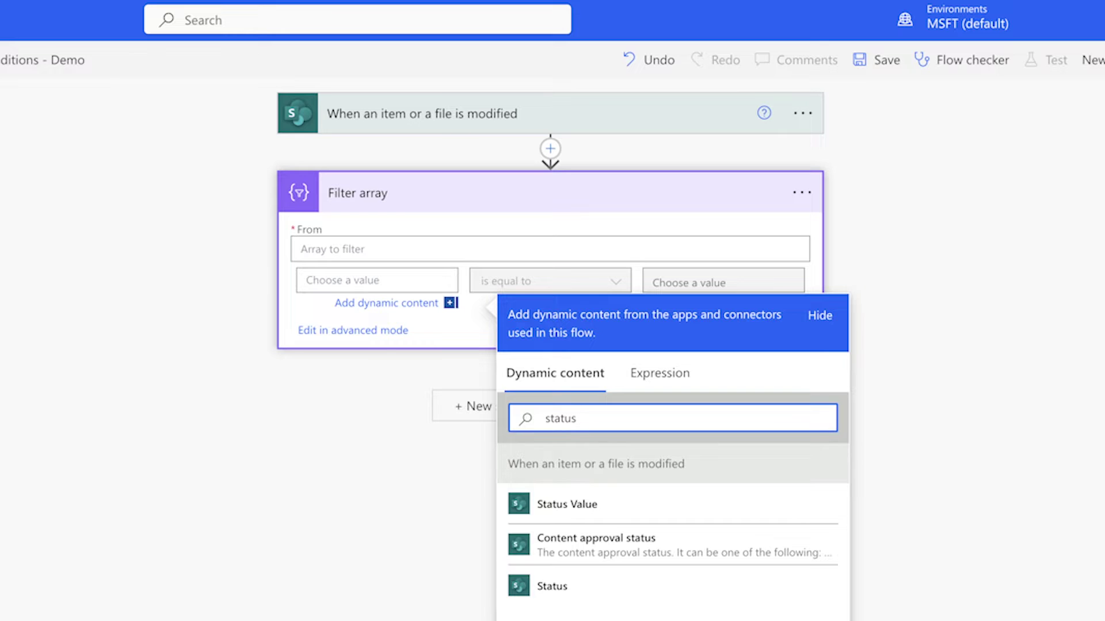
{"action": "left_click", "coordinate": [619, 505]}
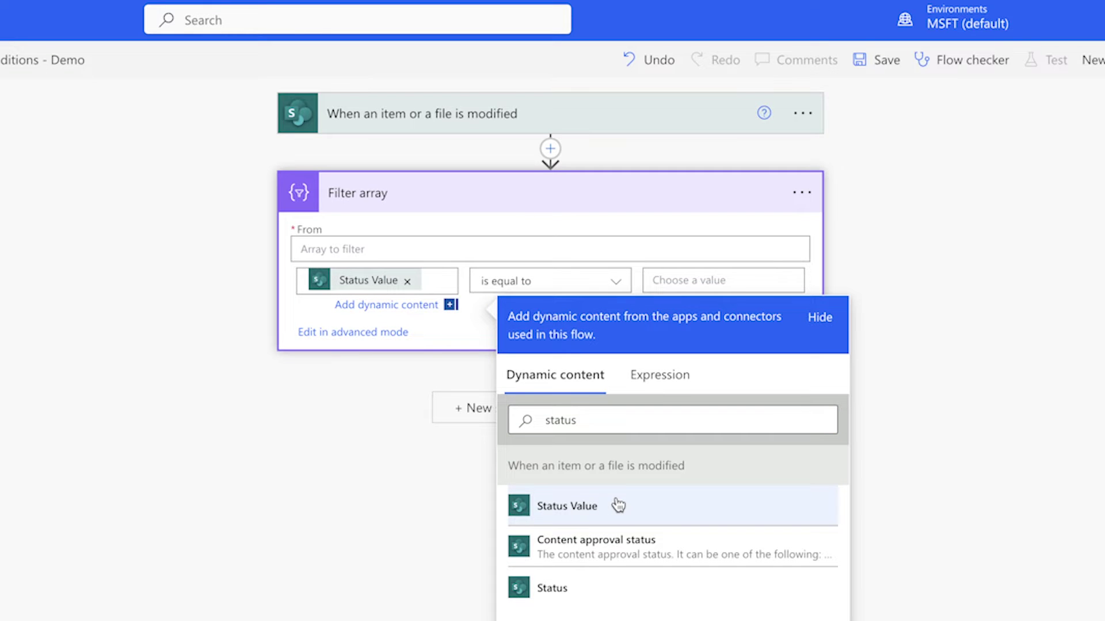
{"action": "left_click", "coordinate": [677, 281]}
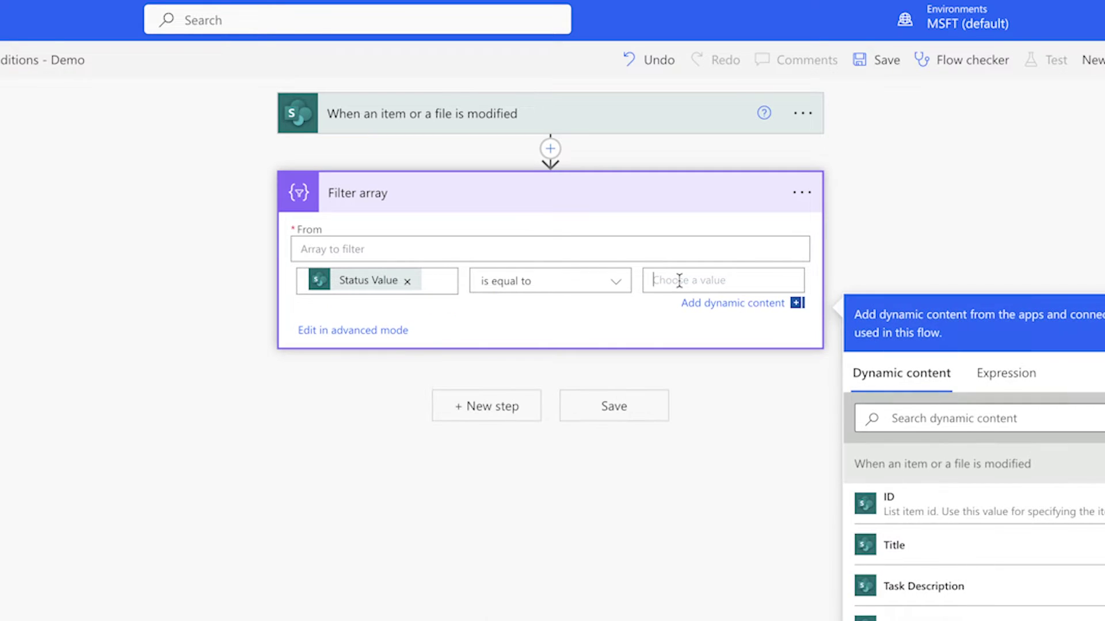
{"action": "type", "text": "Complete"}
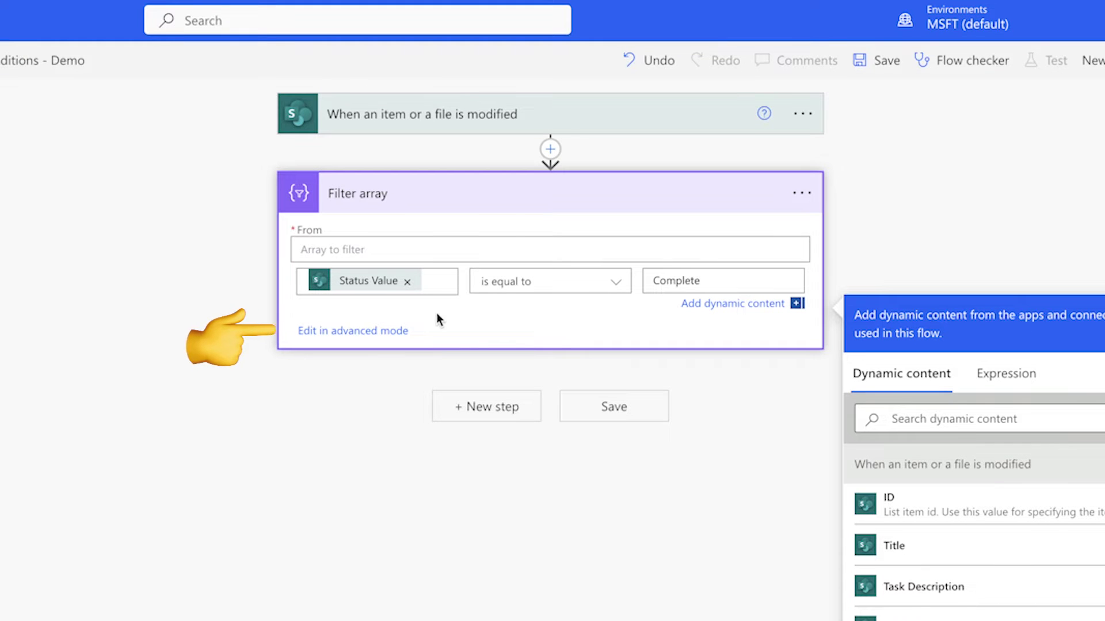
Switch the Filter array condition to advanced mode and copy its whole expression.
{"action": "left_click", "coordinate": [391, 332]}
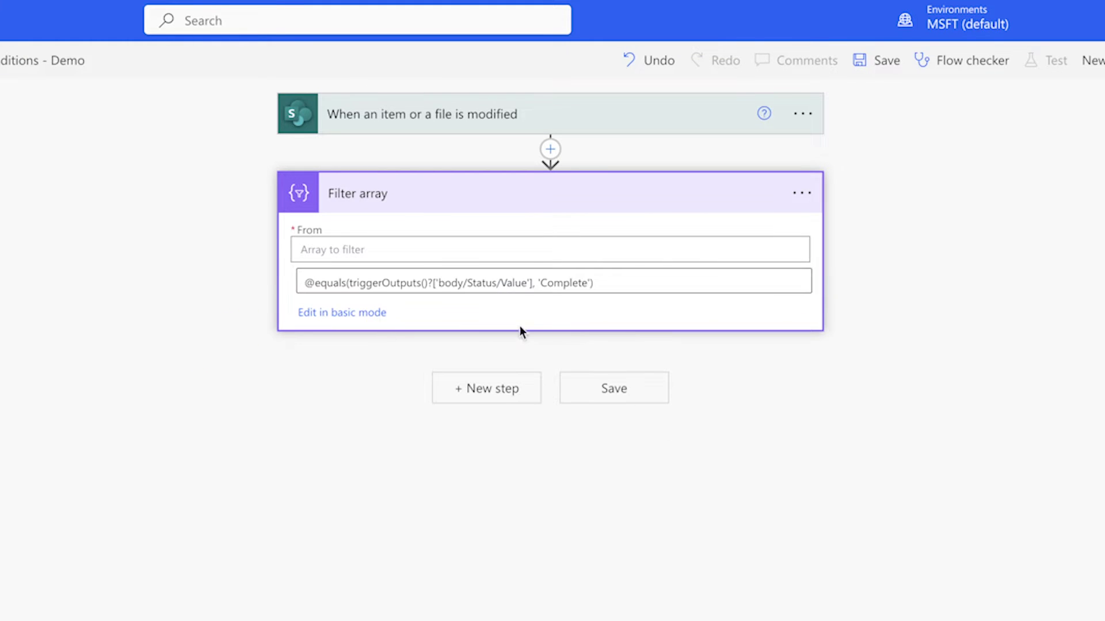
{"action": "triple_click", "coordinate": [545, 282]}
{"action": "key", "text": "super+c"}
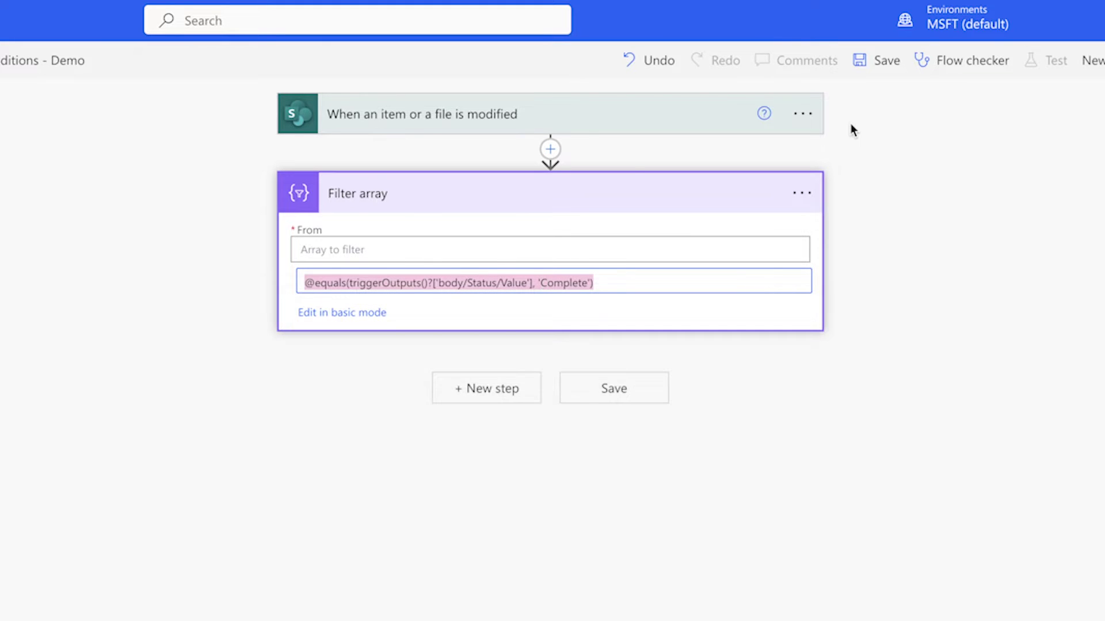
{"action": "left_click", "coordinate": [801, 114]}
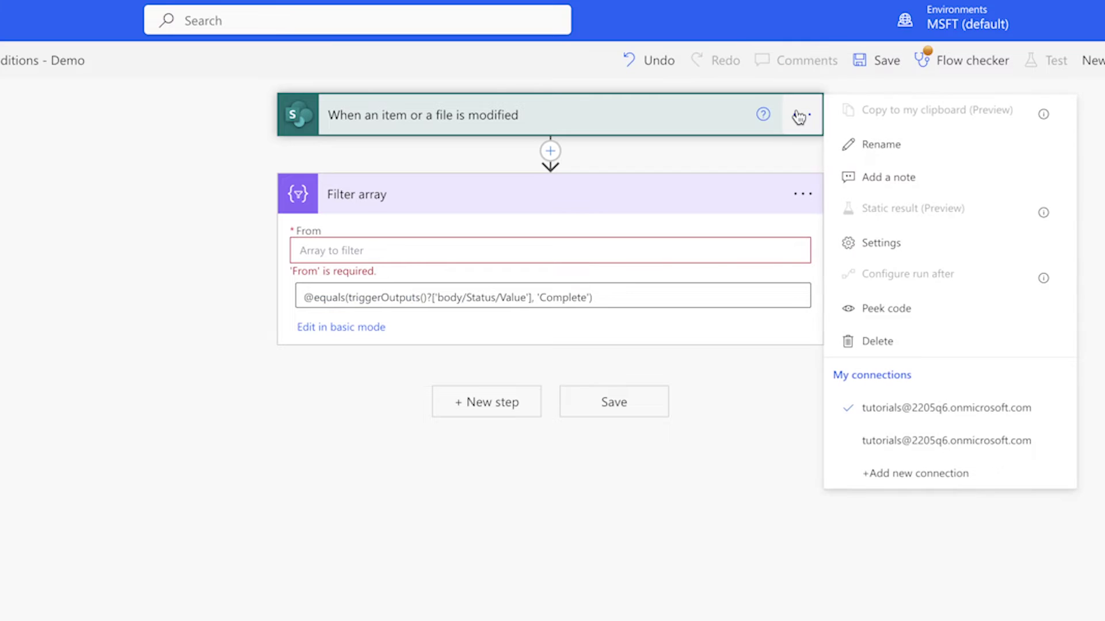
{"action": "left_click", "coordinate": [881, 242]}
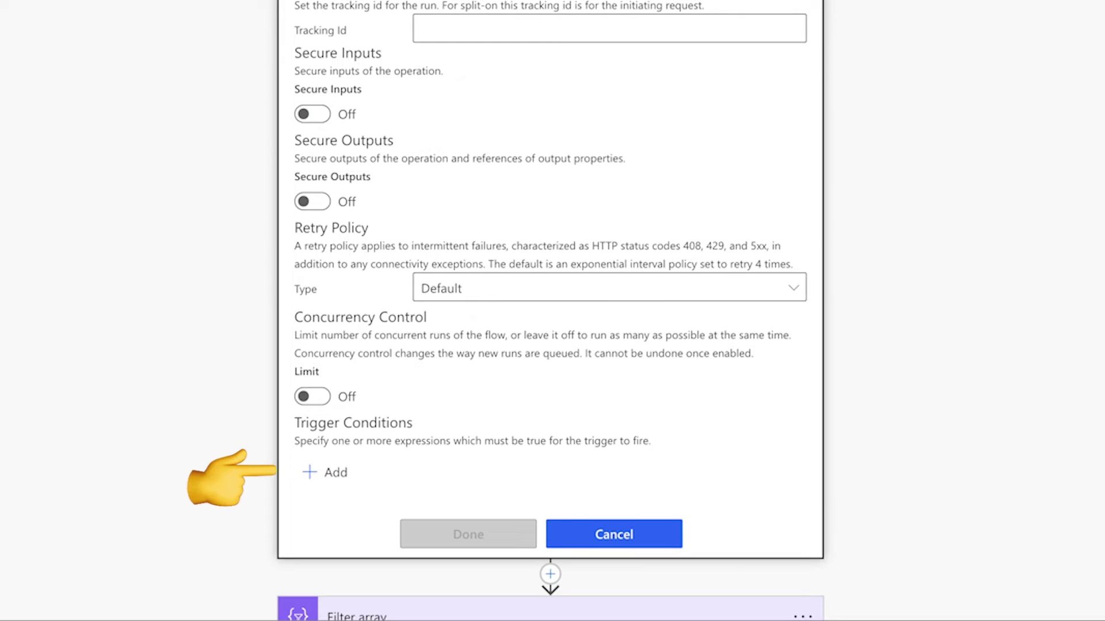
{"action": "left_click", "coordinate": [338, 472]}
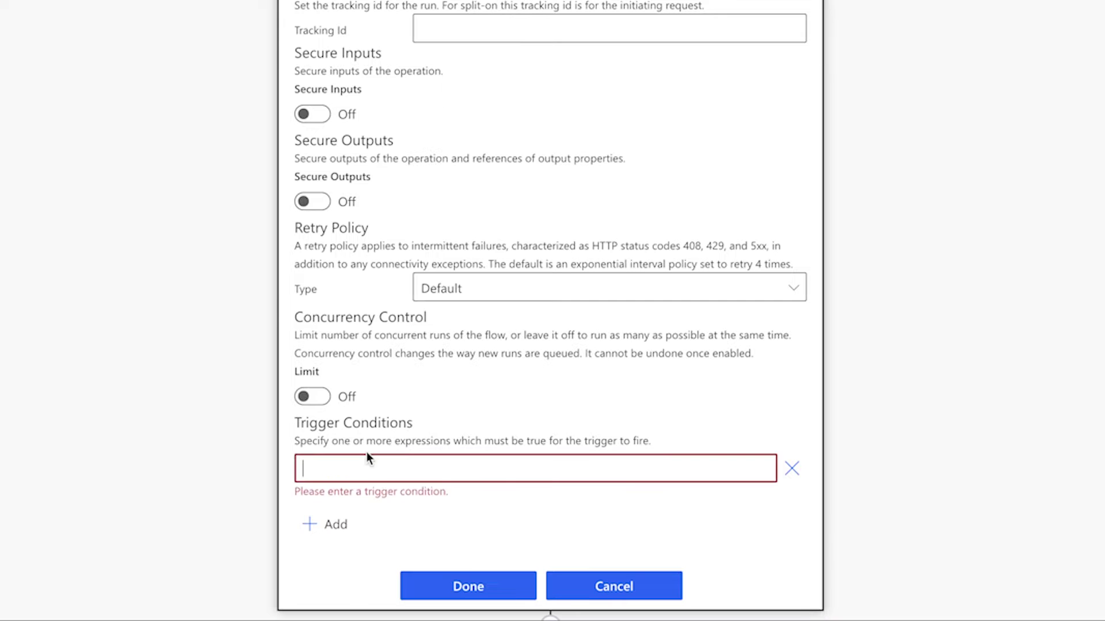
{"action": "key", "text": "super+v"}
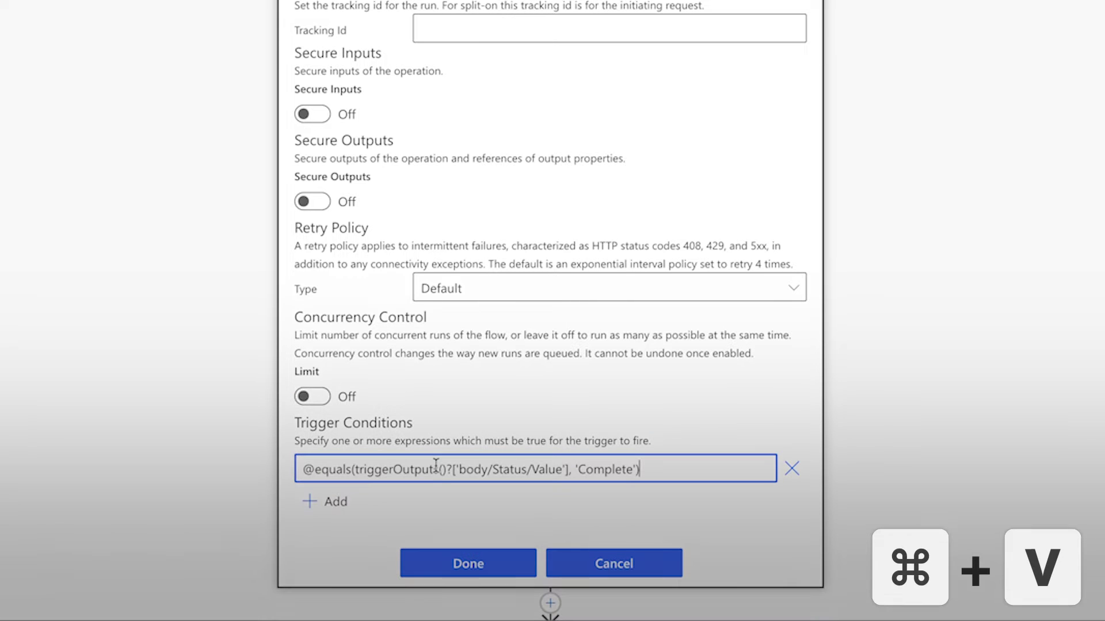
{"action": "left_click", "coordinate": [474, 565]}
Delete the Filter array action from the flow.
{"action": "left_click", "coordinate": [802, 366]}
{"action": "left_click", "coordinate": [878, 591]}
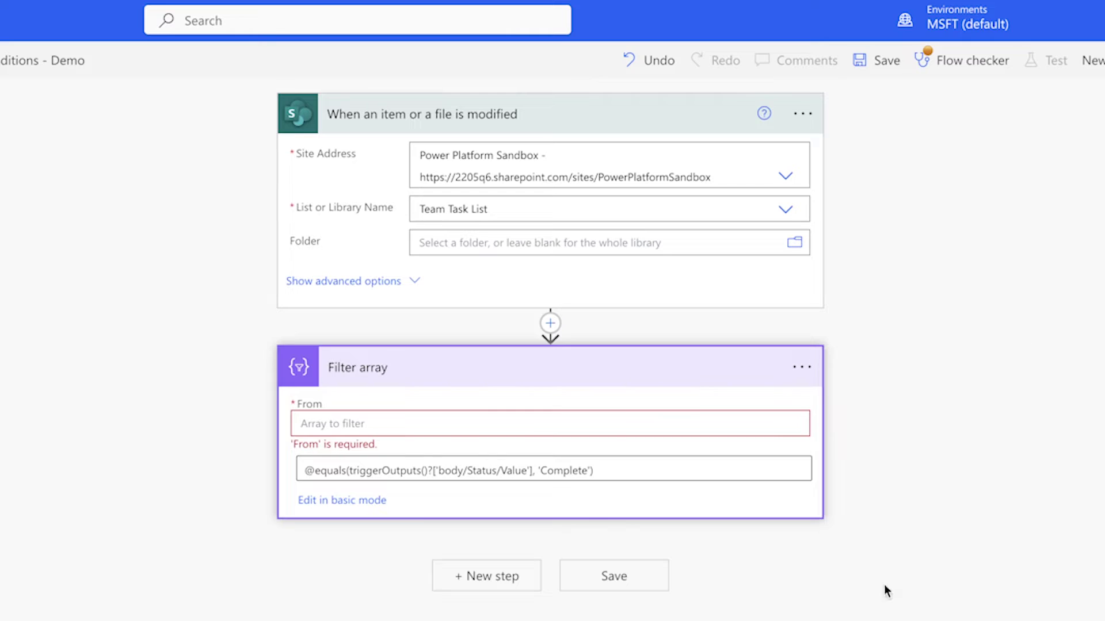
{"action": "left_click", "coordinate": [460, 523]}
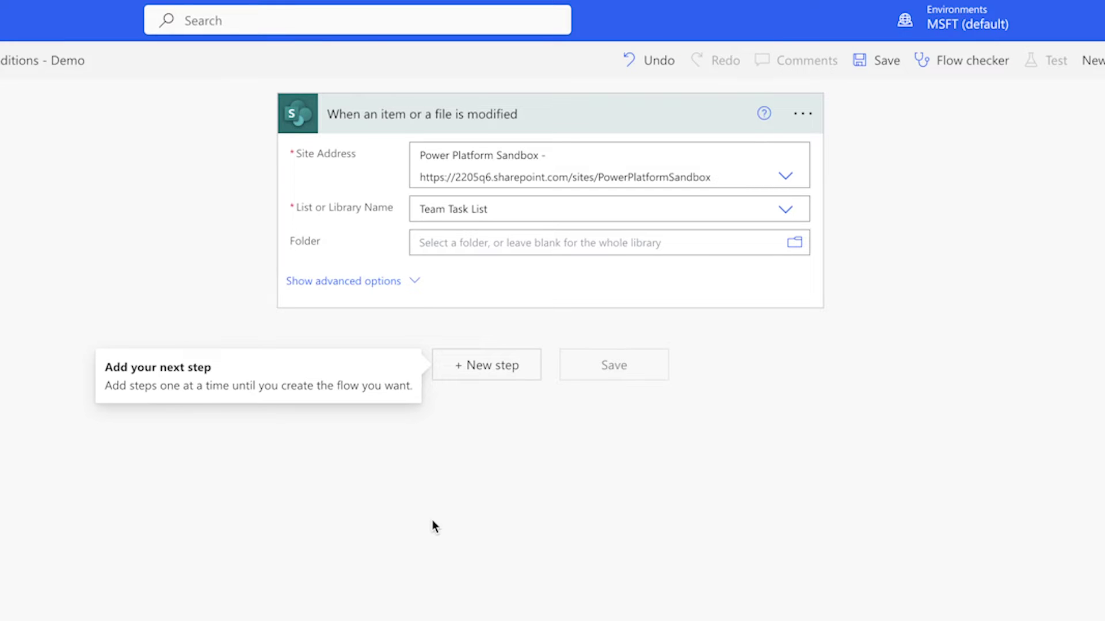
Add a Compose action after the trigger with the dynamic content Title as its input.
{"action": "left_click", "coordinate": [483, 369]}
{"action": "type", "text": "compose"}
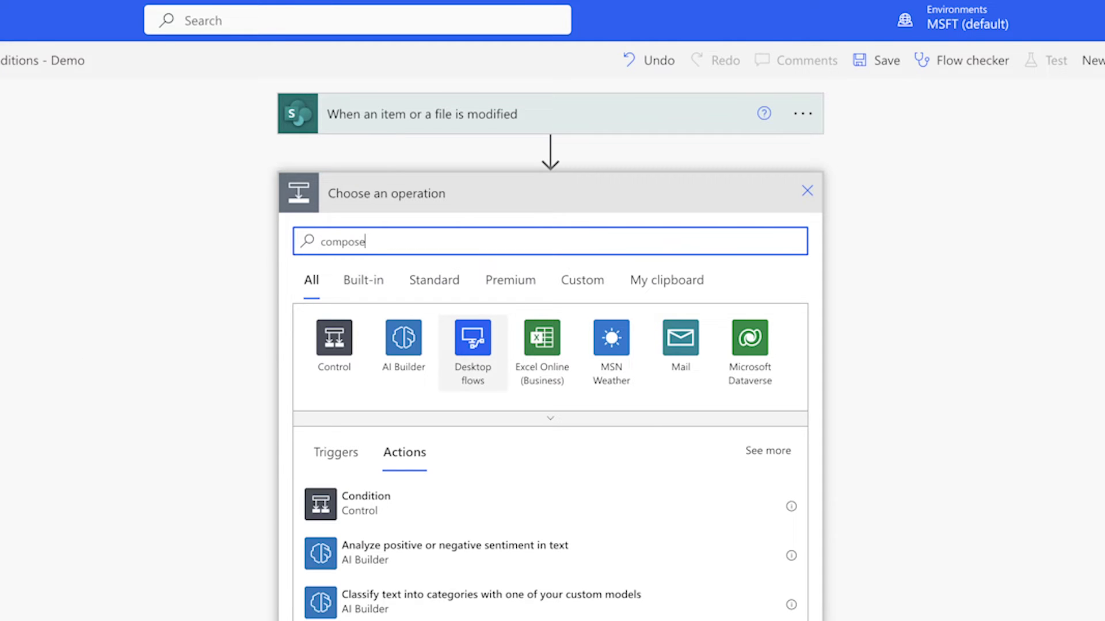
{"action": "left_click", "coordinate": [460, 516]}
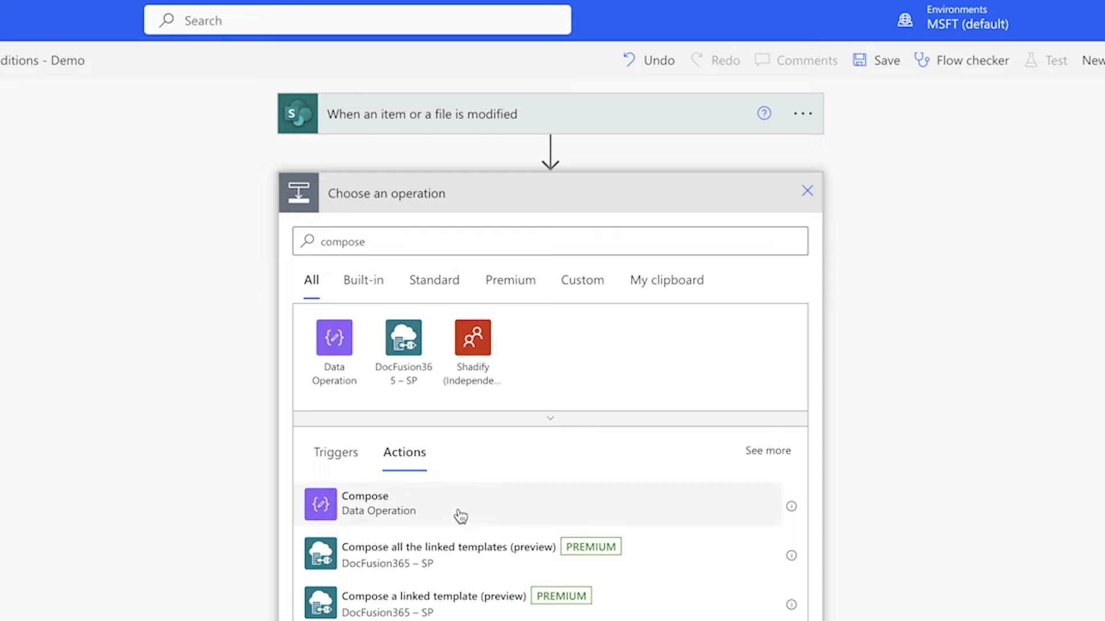
{"action": "left_click", "coordinate": [582, 237]}
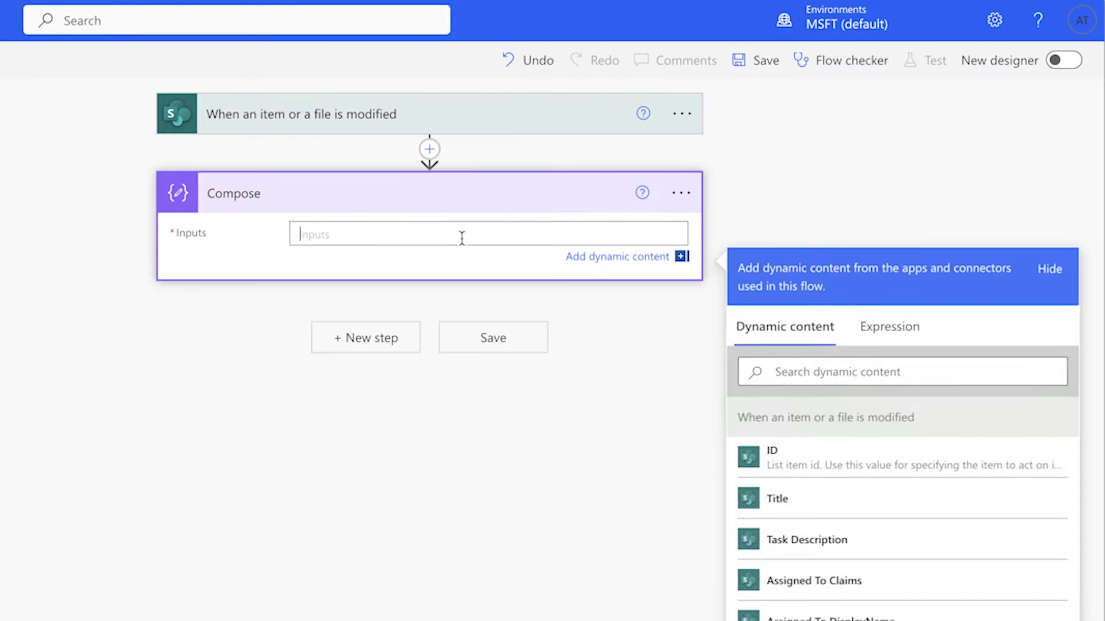
{"action": "left_click", "coordinate": [825, 488]}
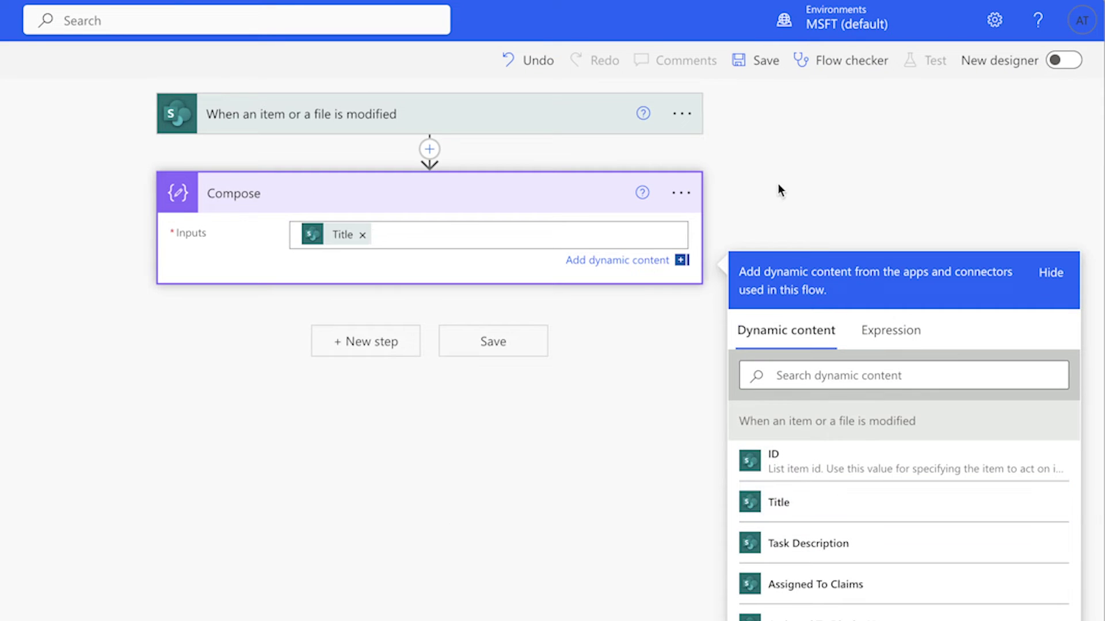
Save the flow and start a test run.
{"action": "left_click", "coordinate": [758, 64]}
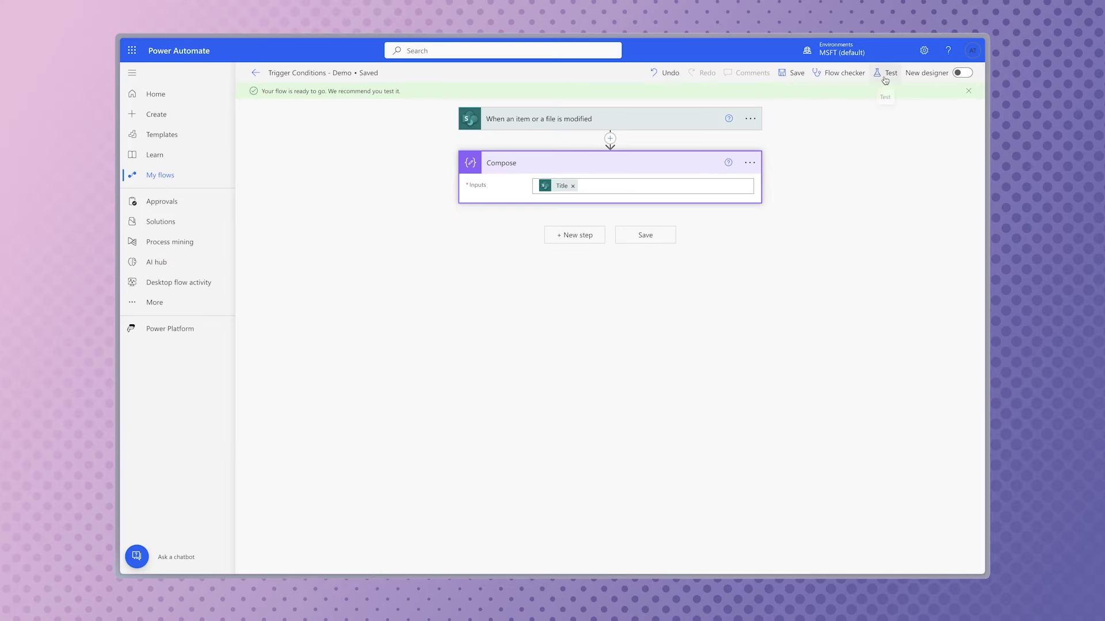
{"action": "left_click", "coordinate": [926, 60]}
{"action": "left_click", "coordinate": [823, 557]}
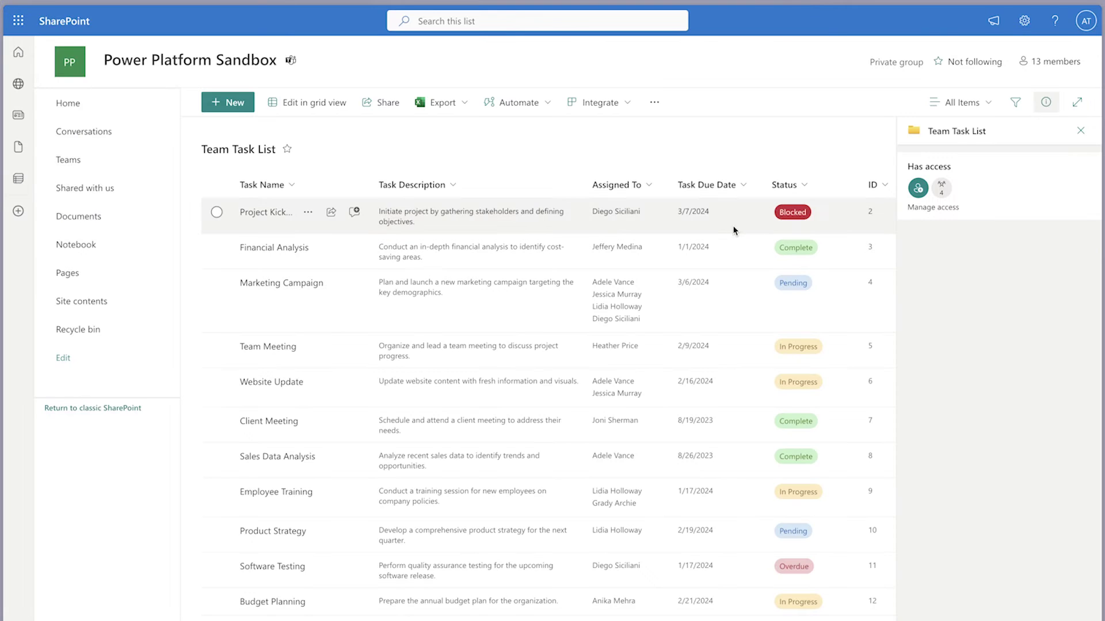
In SharePoint's Team Task List, rename the Project Kickoff task as Awesome Project Kickoff.
{"action": "left_click", "coordinate": [731, 222]}
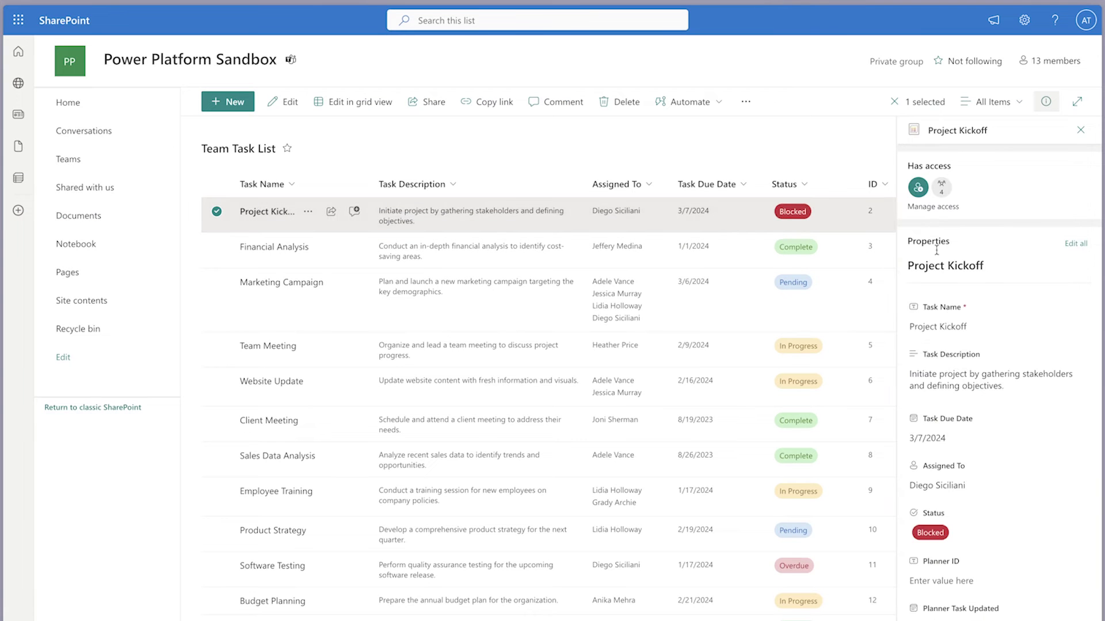
{"action": "left_click", "coordinate": [986, 323]}
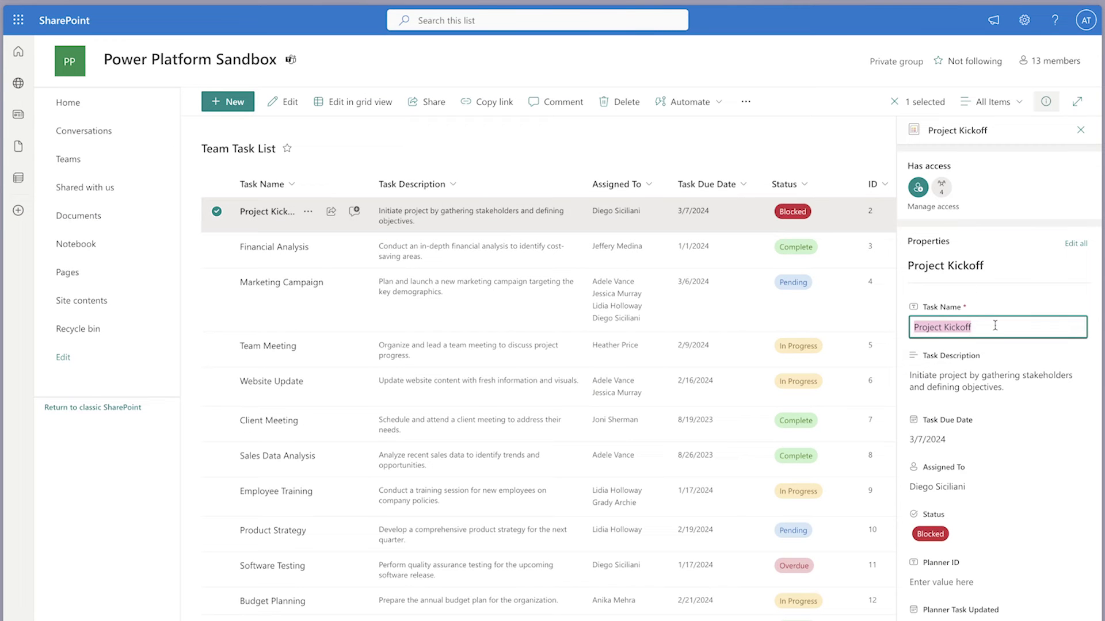
{"action": "key", "text": "Home"}
{"action": "type", "text": "Awesome"}
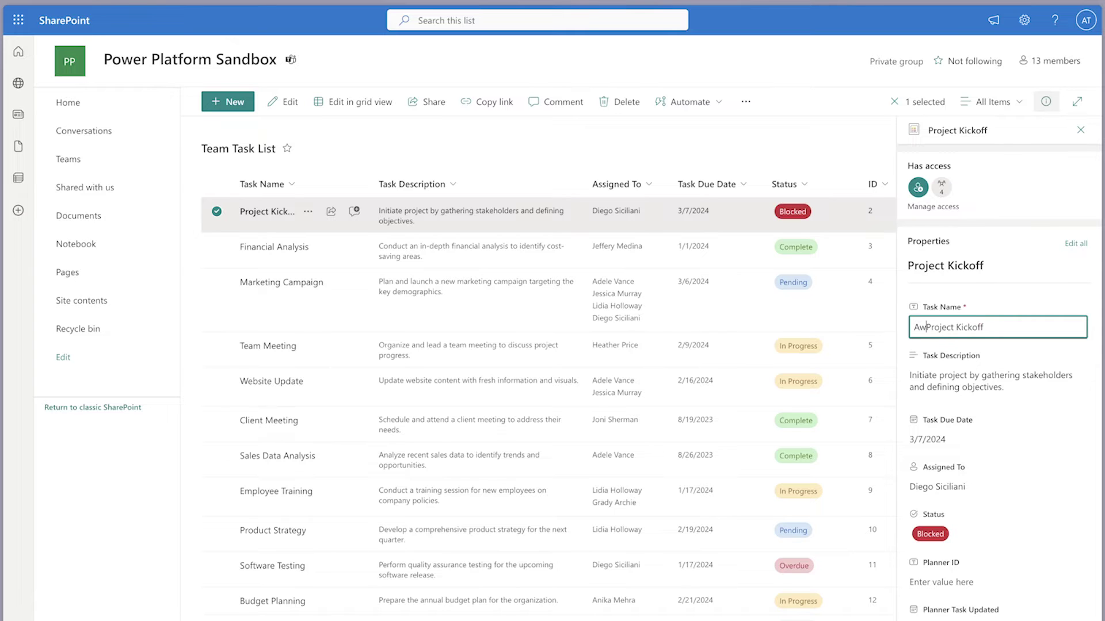
{"action": "key", "text": "Tab"}
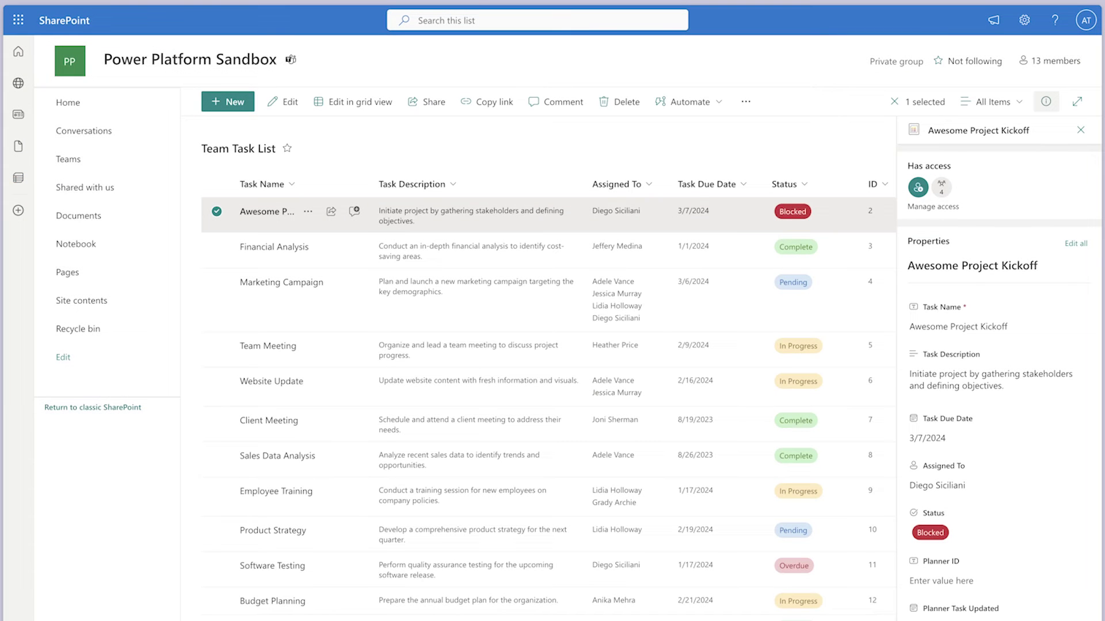
In the Team Task List, set the Marketing Campaign task's status to Blocked, followed by Complete to trigger the flow.
{"action": "left_click", "coordinate": [757, 304]}
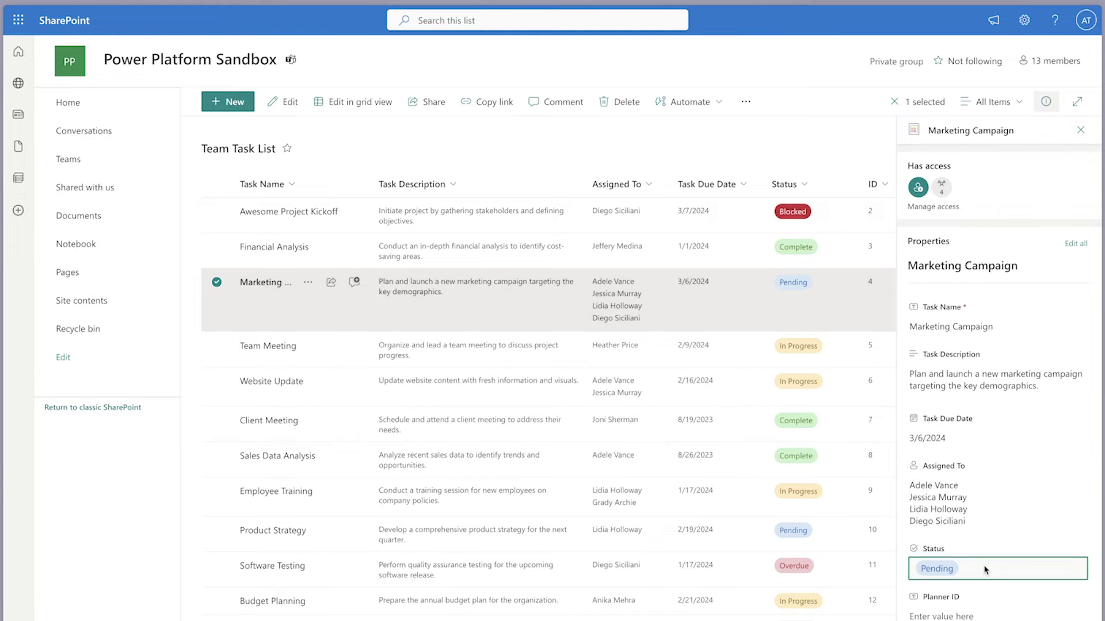
{"action": "left_click", "coordinate": [984, 569]}
{"action": "left_click", "coordinate": [992, 541]}
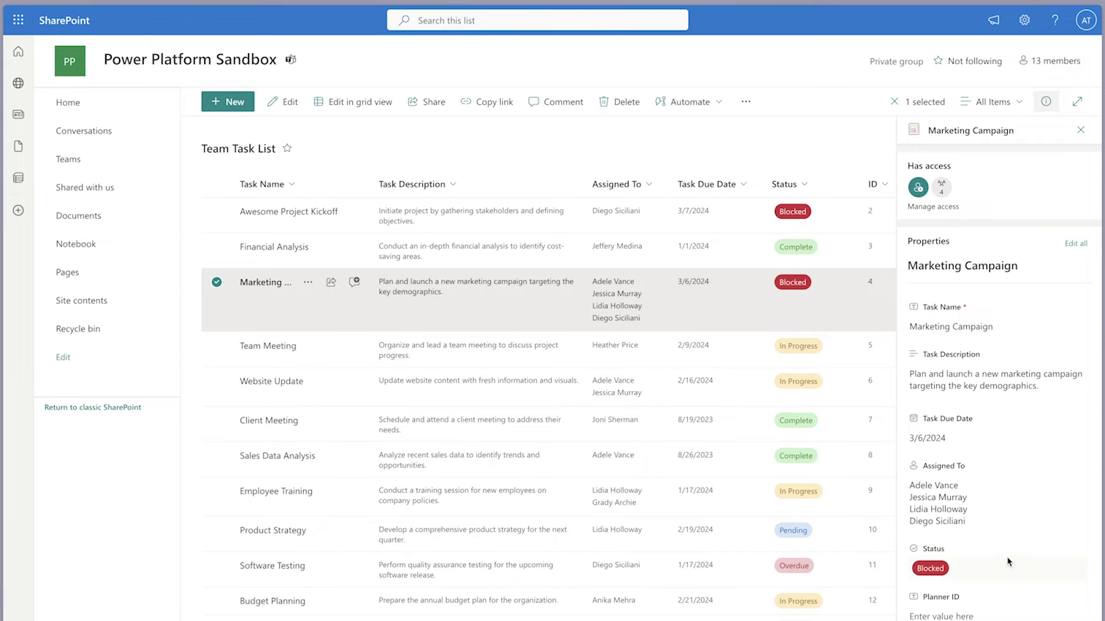
{"action": "left_click", "coordinate": [978, 567]}
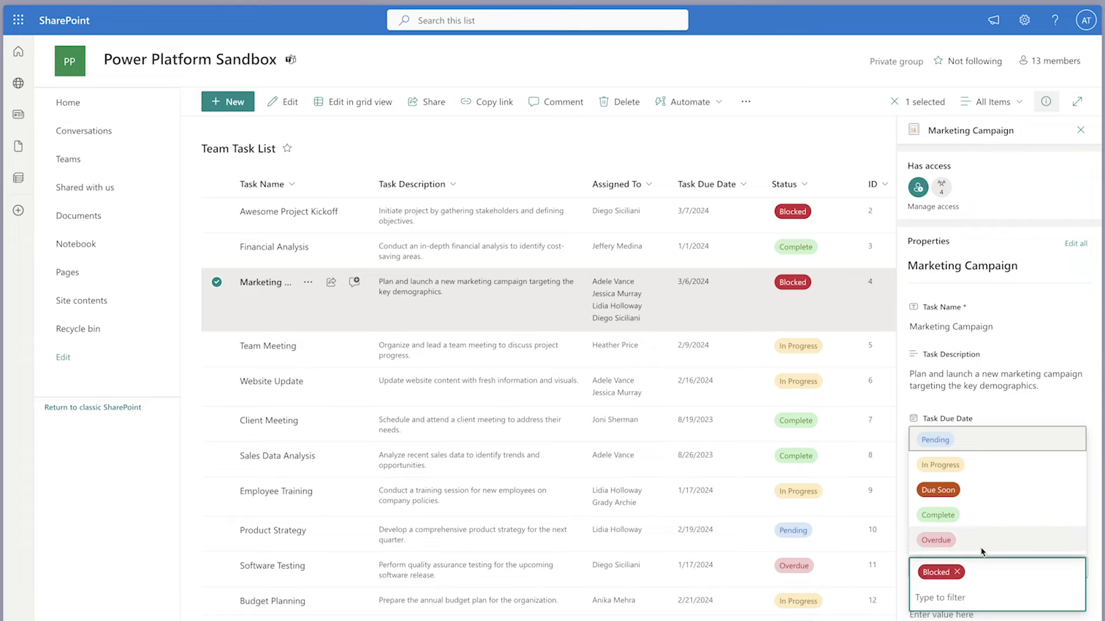
{"action": "left_click", "coordinate": [977, 517]}
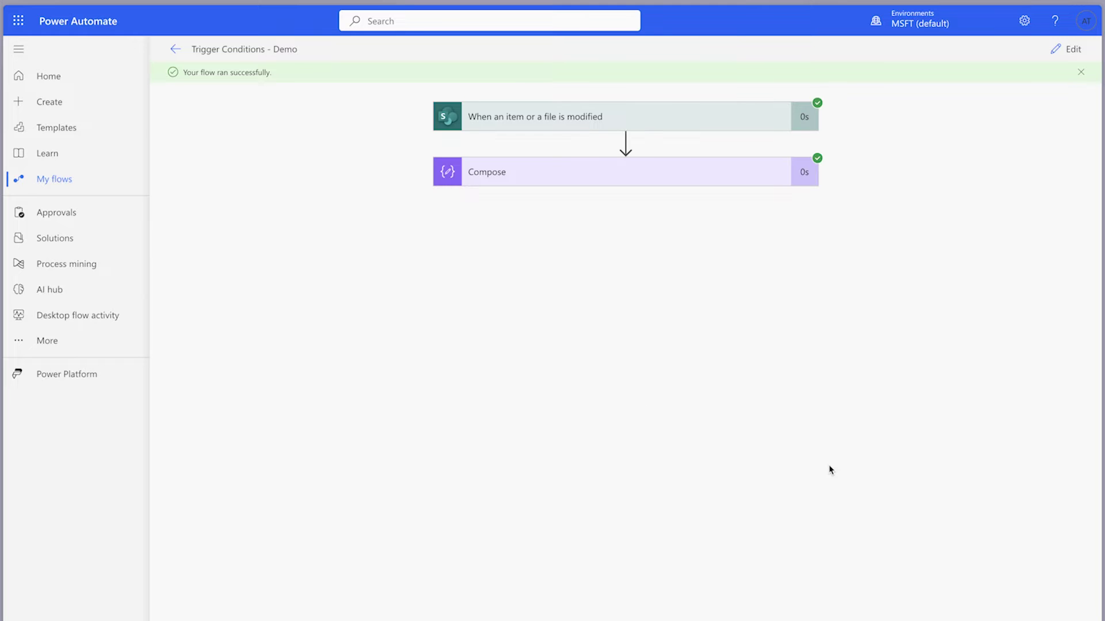
Edit the flow and copy the trigger condition expression from the settings of its When an item or a file is modified trigger.
{"action": "left_click", "coordinate": [1070, 49]}
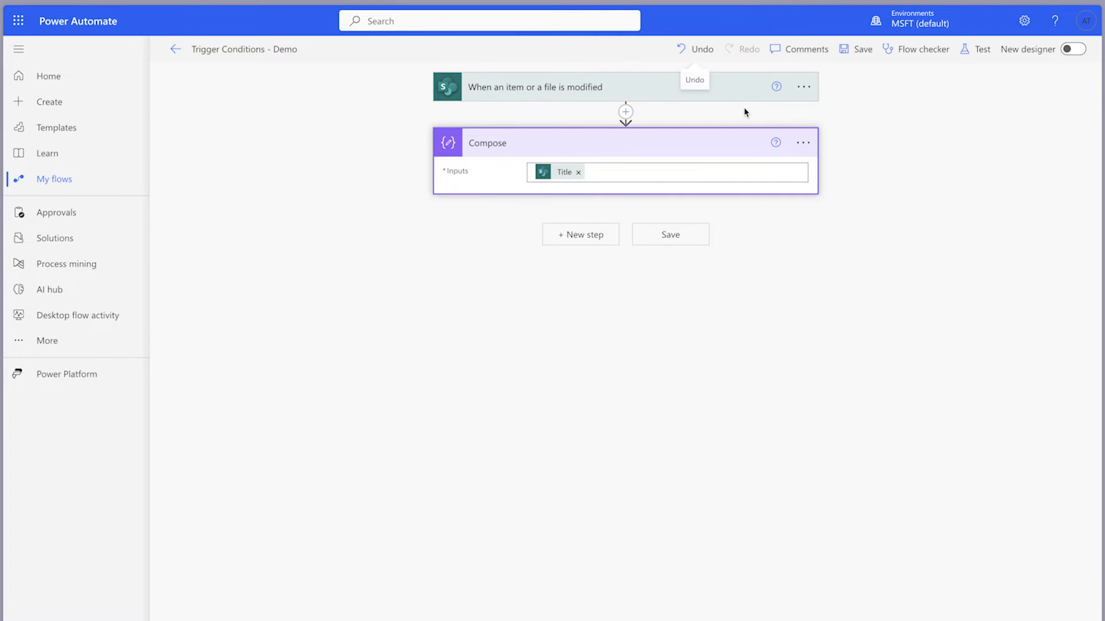
{"action": "left_click", "coordinate": [811, 91]}
{"action": "left_click", "coordinate": [863, 197]}
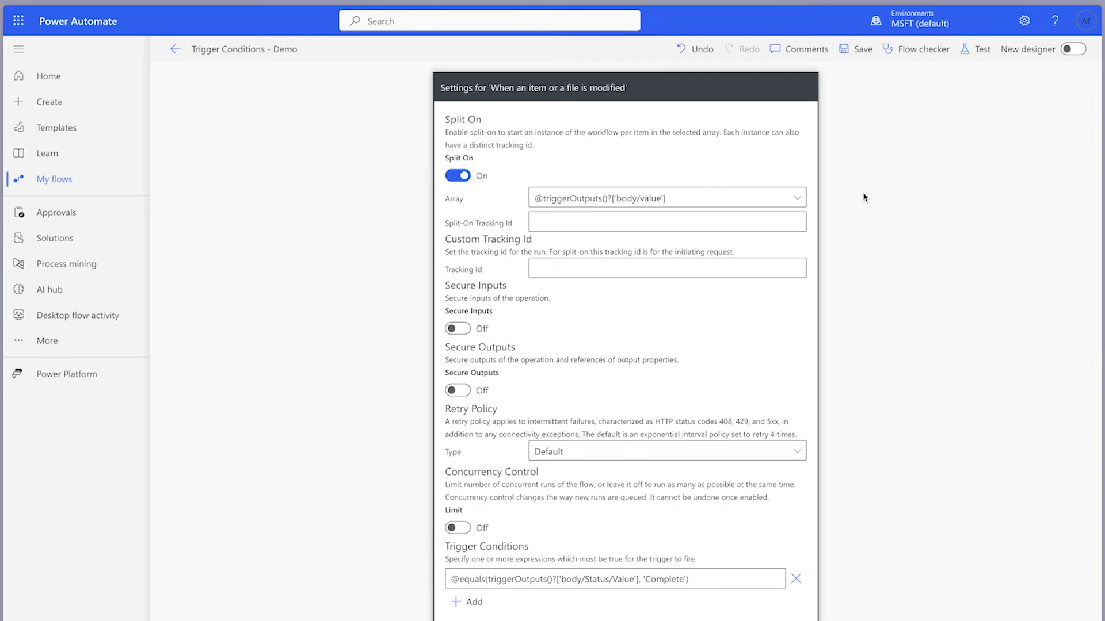
{"action": "left_click", "coordinate": [715, 579]}
{"action": "key", "text": "ctrl+a"}
{"action": "key", "text": "ctrl+c"}
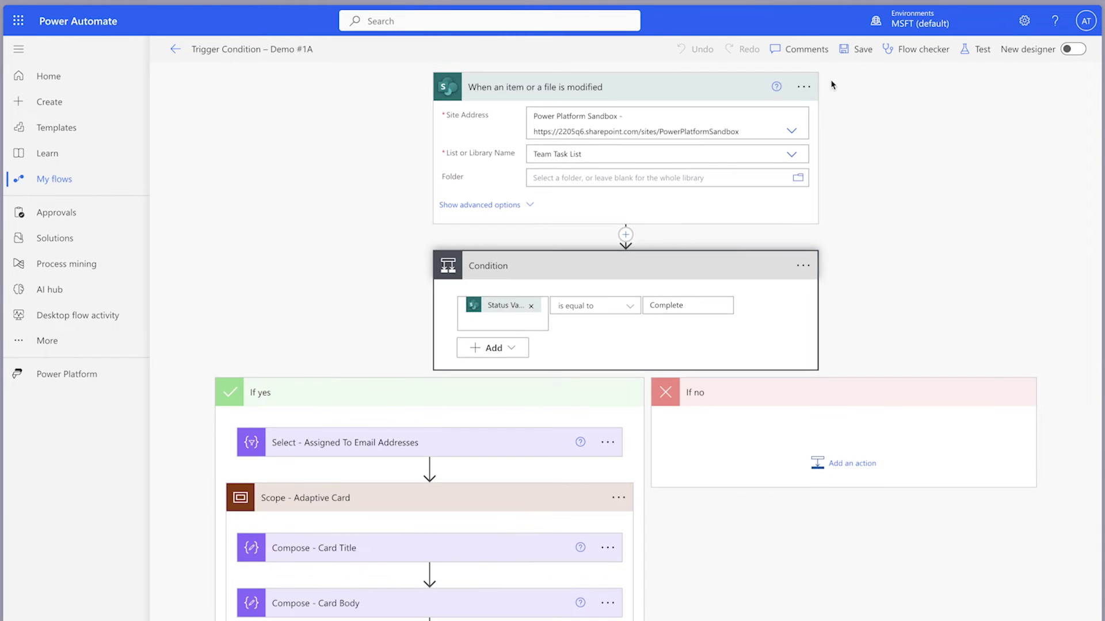
{"action": "left_click", "coordinate": [803, 86]}
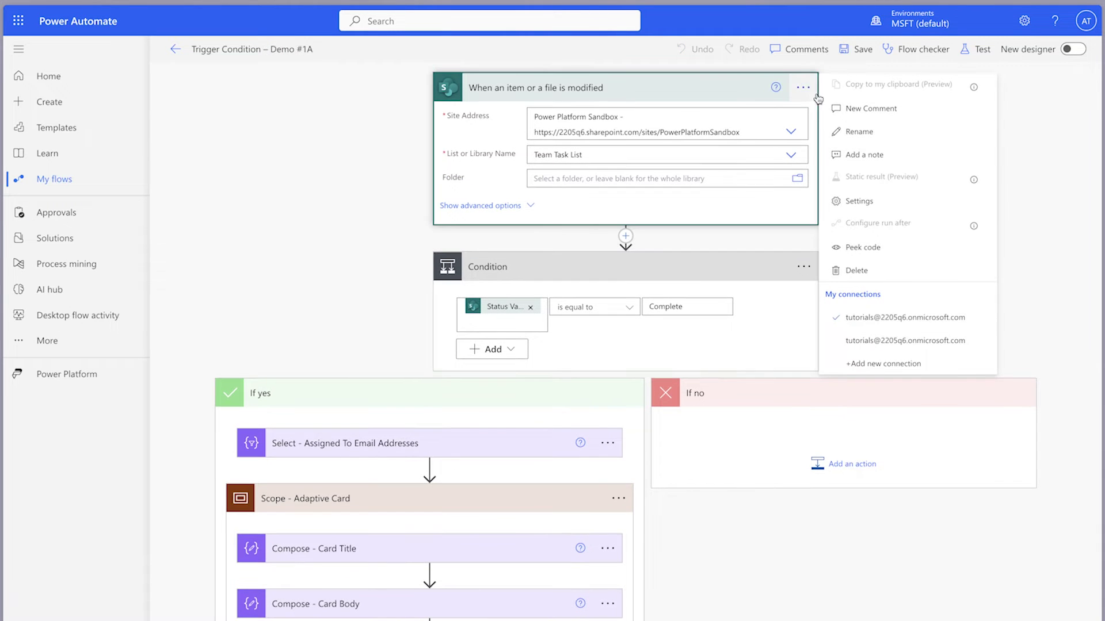
{"action": "left_click", "coordinate": [884, 200]}
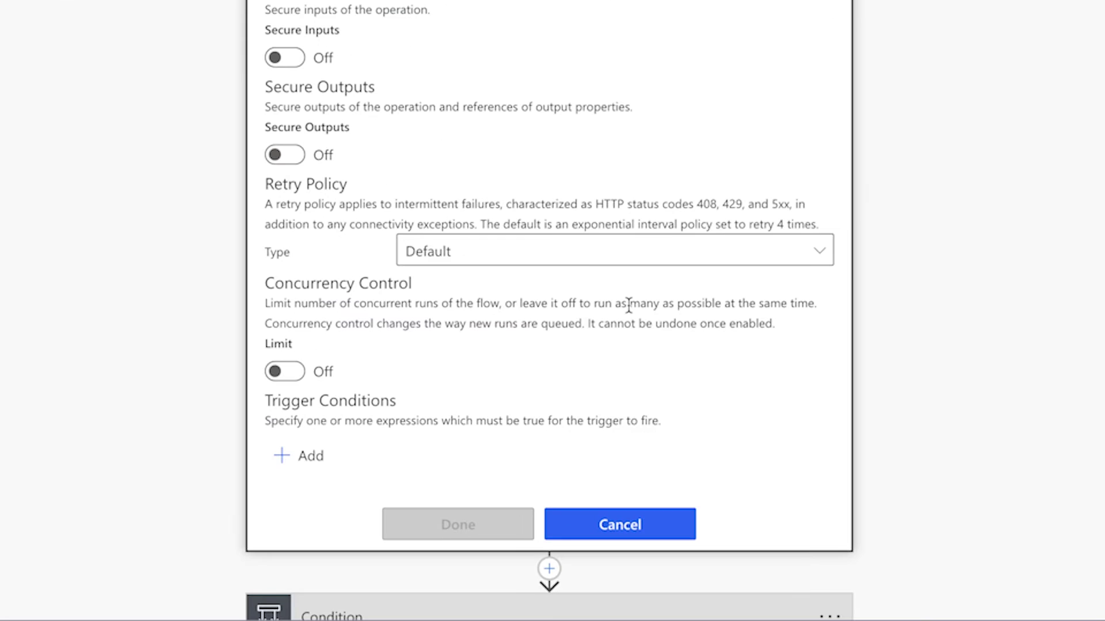
{"action": "left_click", "coordinate": [340, 458]}
{"action": "key", "text": "ctrl+v"}
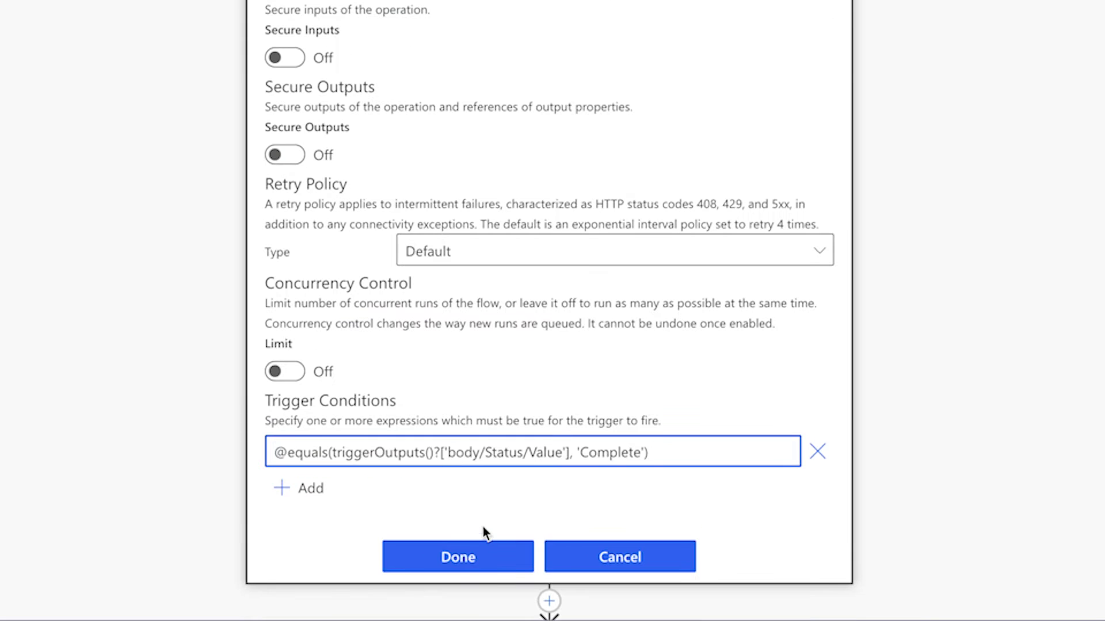
{"action": "left_click", "coordinate": [492, 557]}
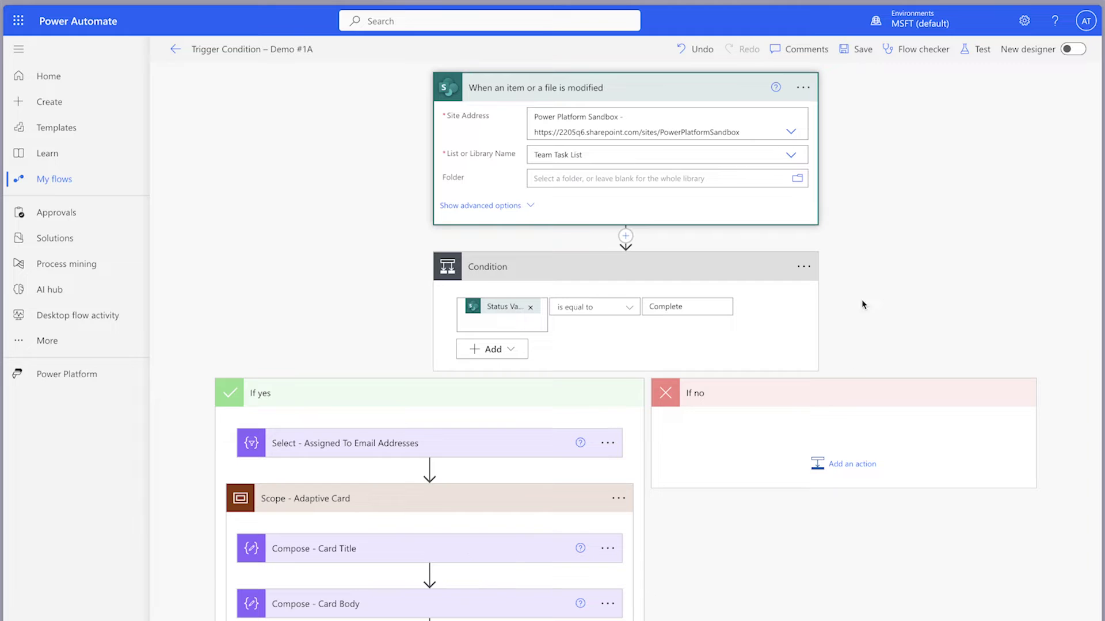
{"action": "left_click", "coordinate": [863, 52]}
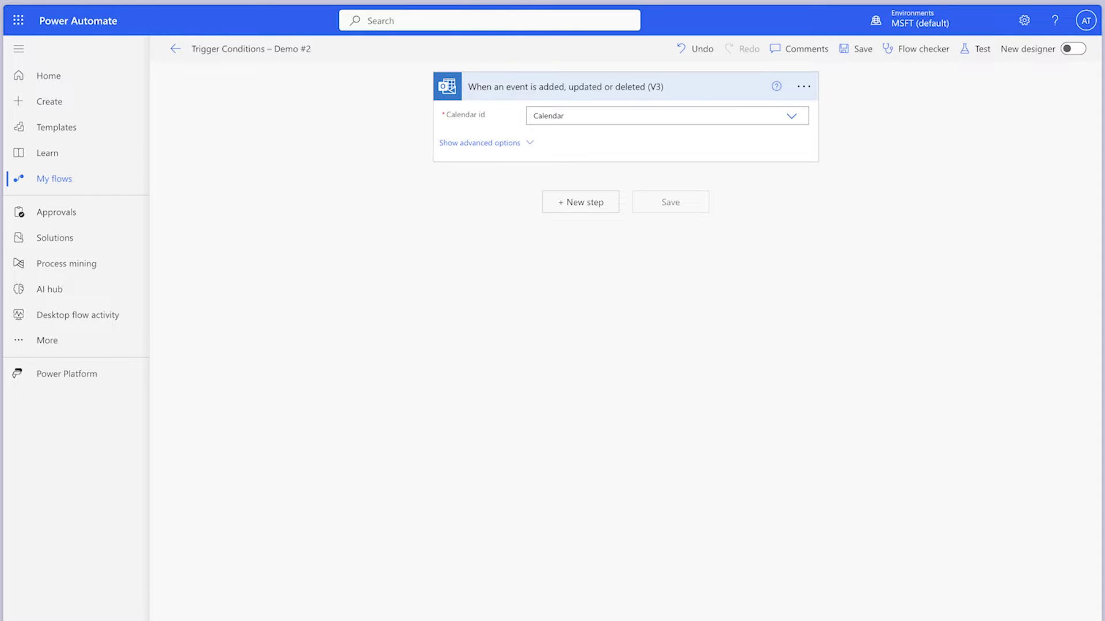
In the Trigger Conditions – Demo #2 flow, add a Compose action with the dynamic content Action Type as its input.
{"action": "left_click", "coordinate": [586, 206]}
{"action": "type", "text": "Compose"}
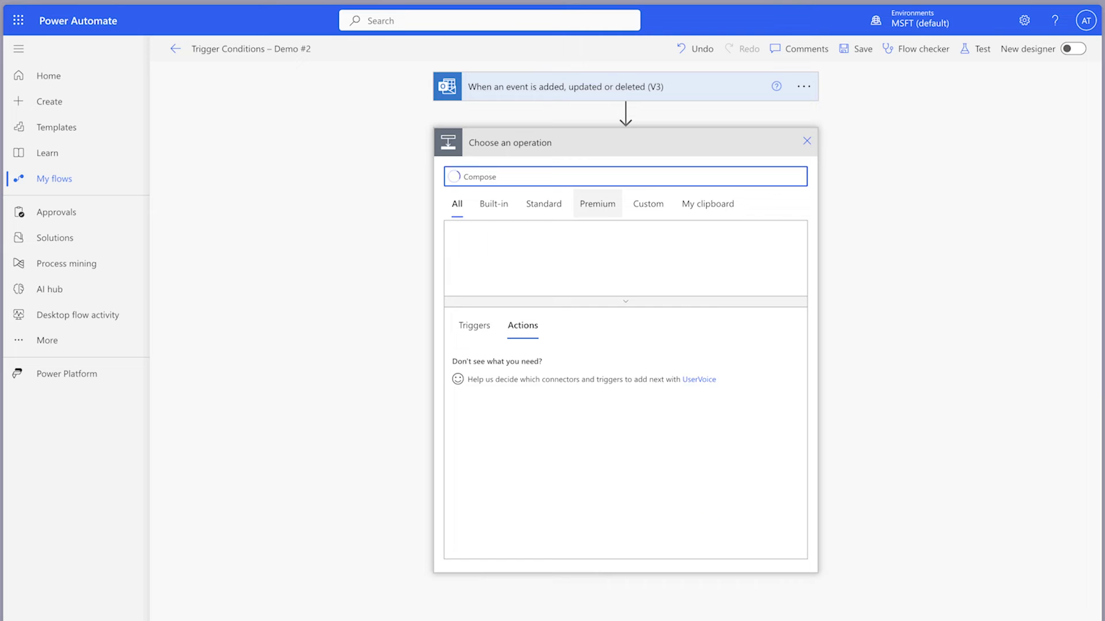
{"action": "left_click", "coordinate": [604, 361]}
{"action": "left_click", "coordinate": [673, 168]}
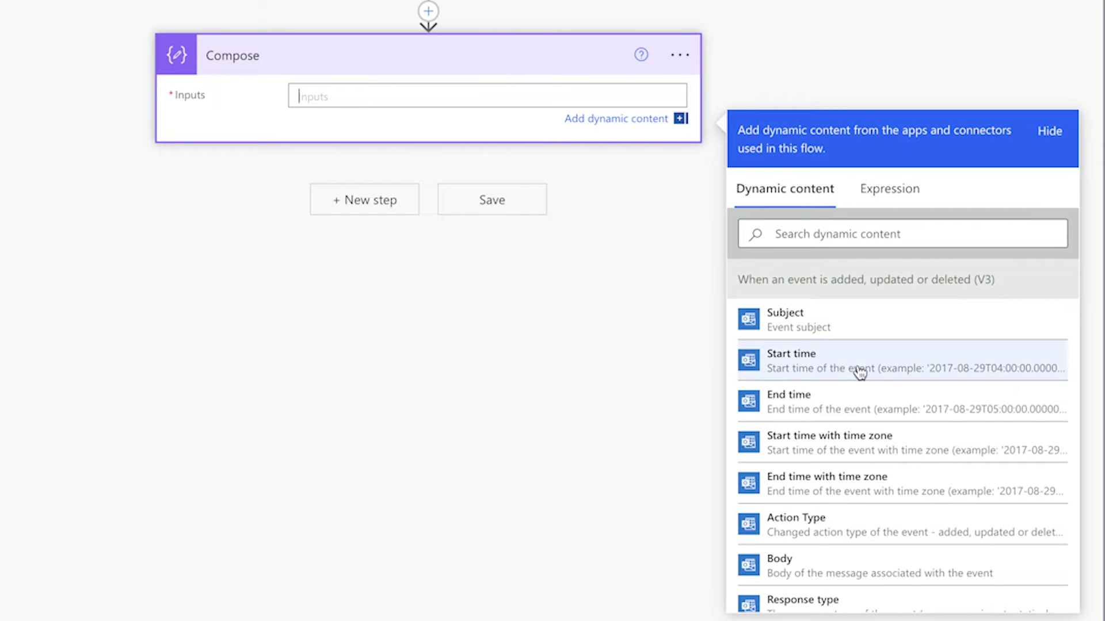
{"action": "scroll", "coordinate": [875, 411], "scroll_direction": "down", "scroll_amount": 3}
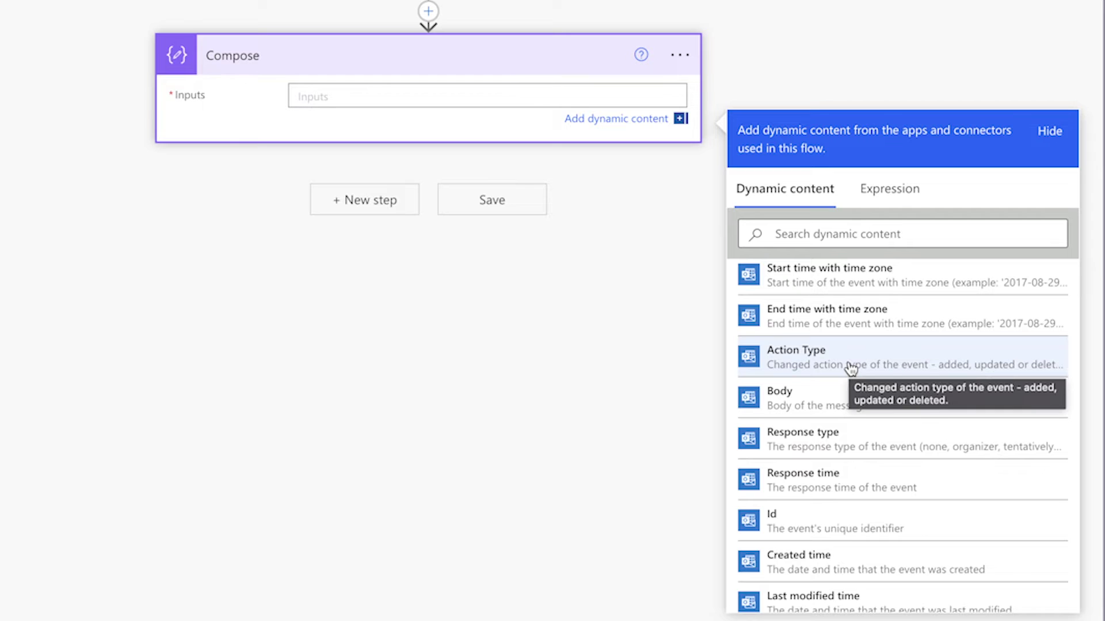
{"action": "left_click", "coordinate": [851, 367]}
Save the flow and start a manual test run.
{"action": "left_click", "coordinate": [884, 78]}
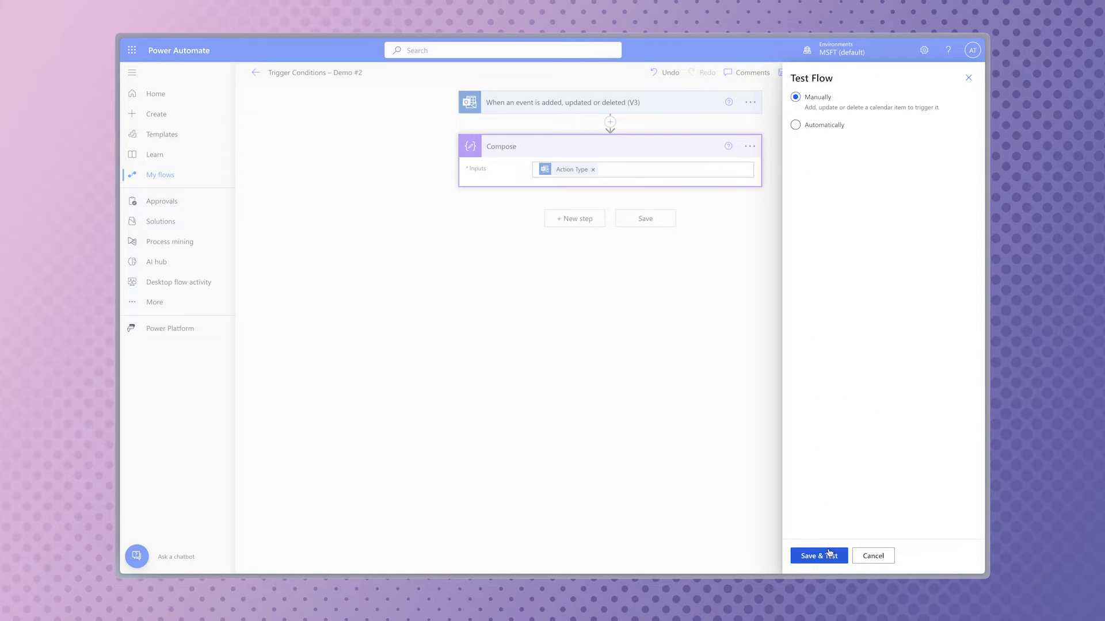
{"action": "left_click", "coordinate": [819, 556]}
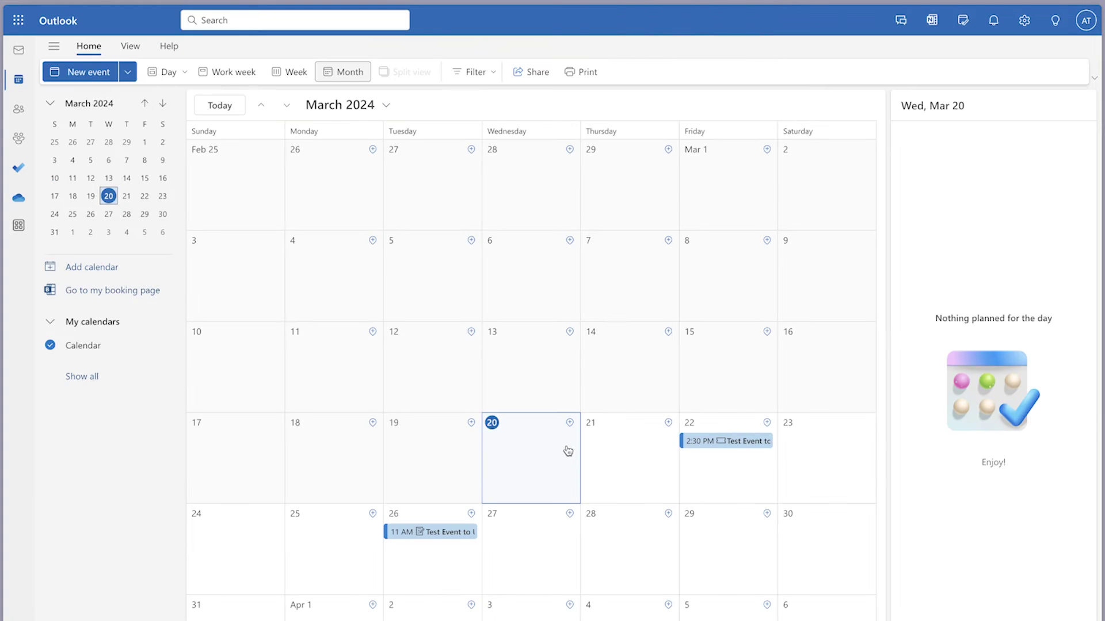
In the Outlook calendar, add an event titled New Event Added on March 21, 2024 with a changed end time, and inspect the run's Compose action.
{"action": "double_click", "coordinate": [631, 447]}
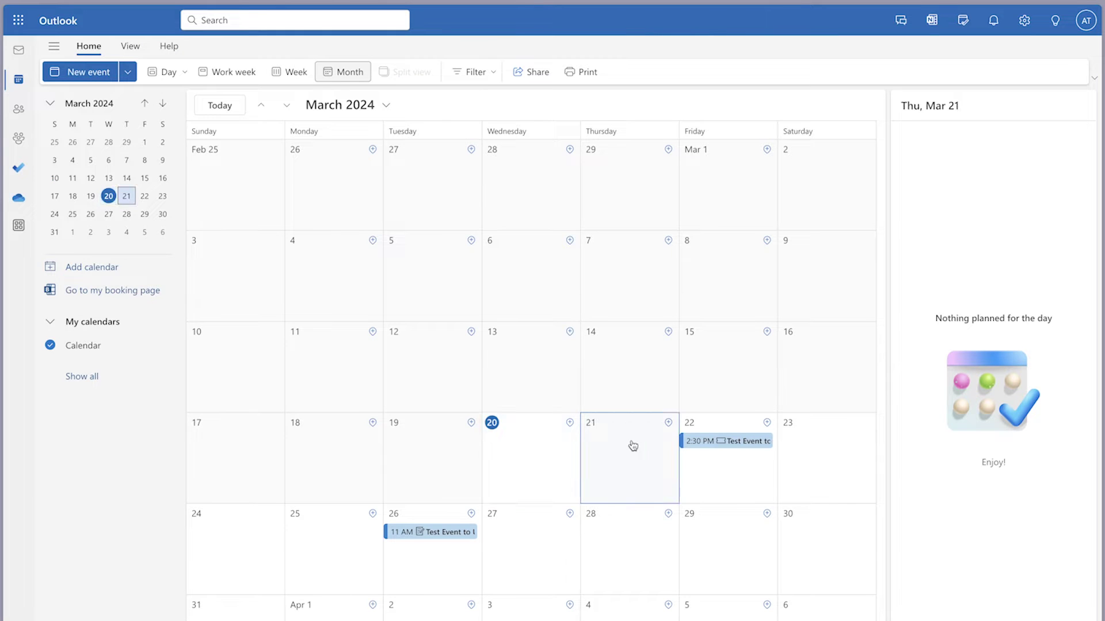
{"action": "type", "text": "New Event Added"}
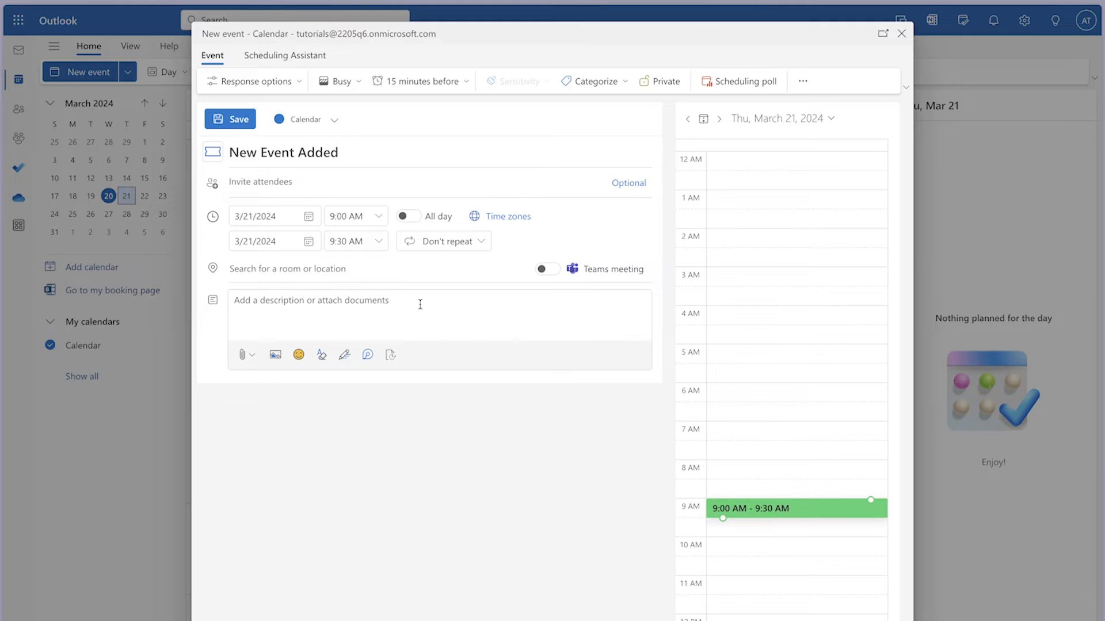
{"action": "left_click", "coordinate": [378, 241]}
{"action": "left_click", "coordinate": [374, 331]}
{"action": "left_click", "coordinate": [206, 123]}
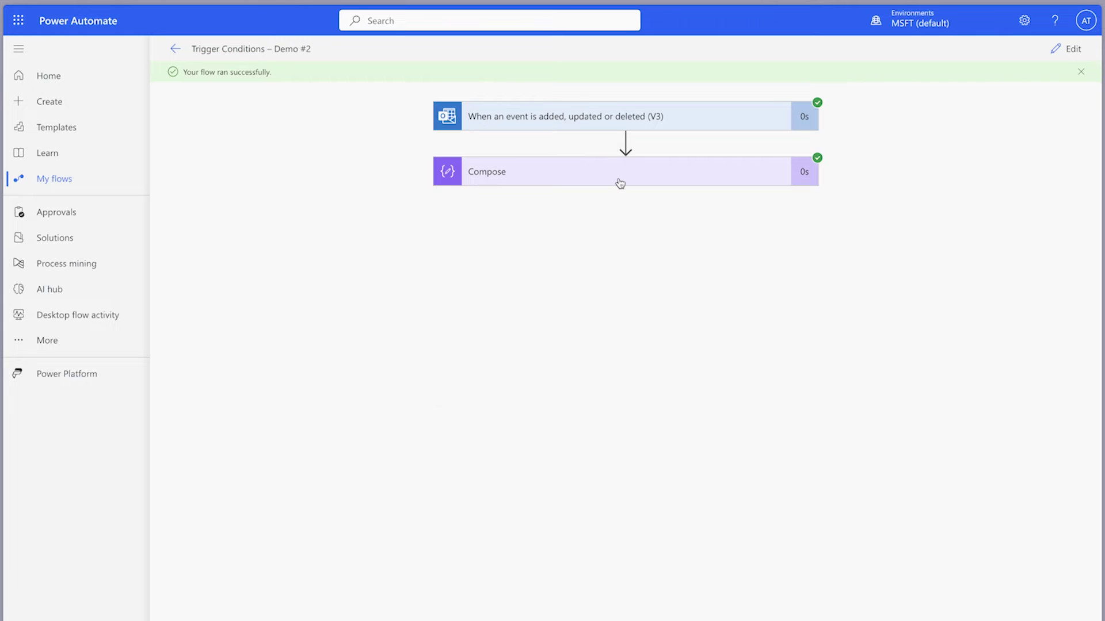
{"action": "left_click", "coordinate": [619, 183]}
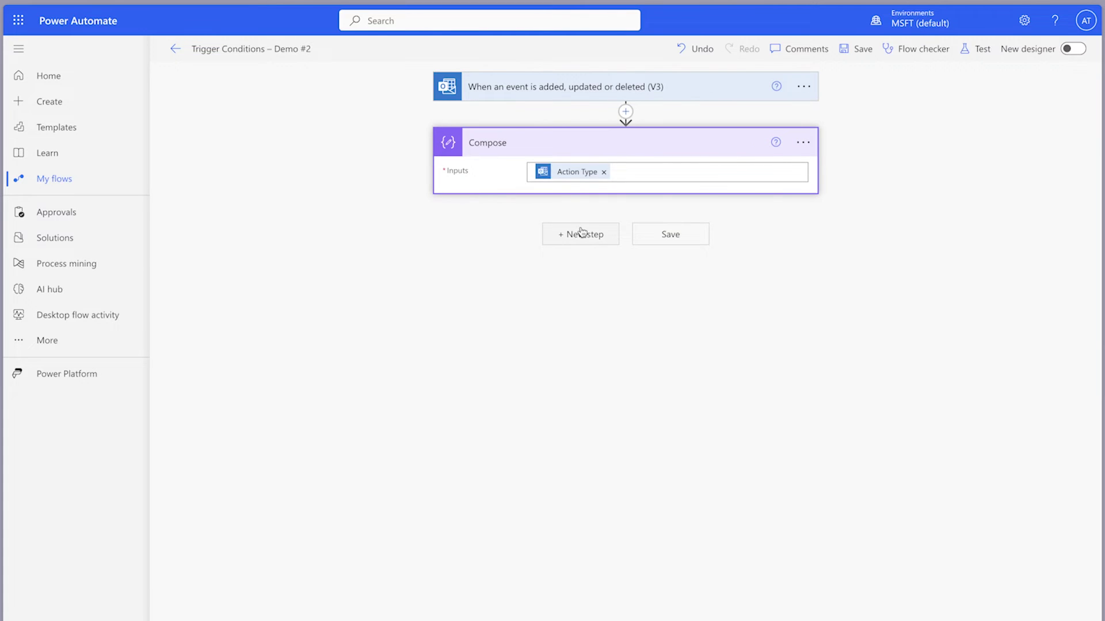
Add a Filter array action after the Compose action in the flow.
{"action": "left_click", "coordinate": [582, 232]}
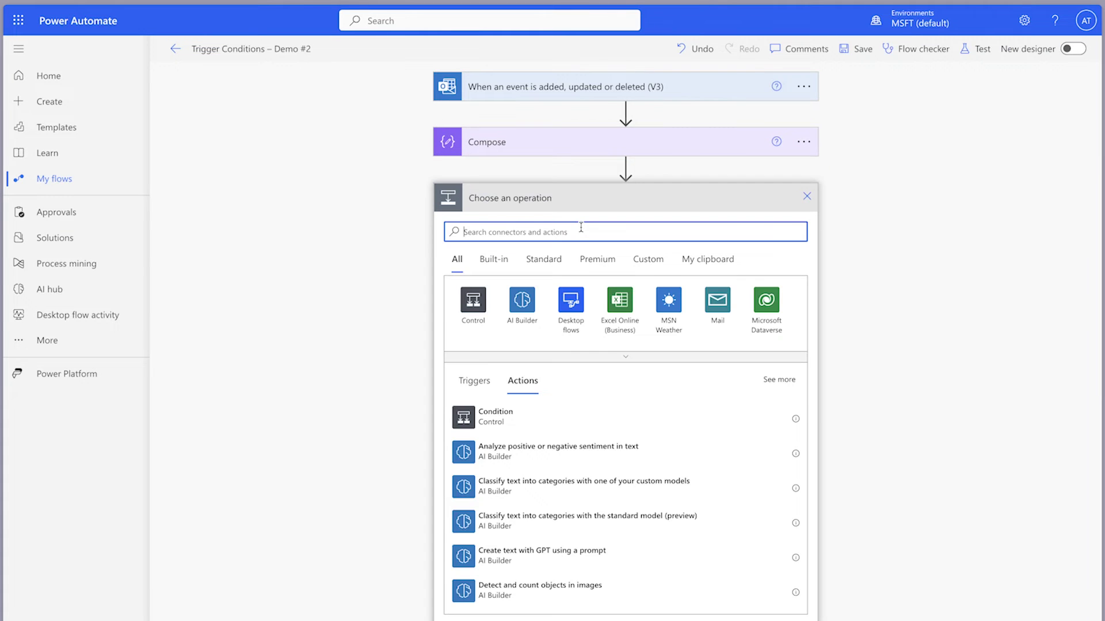
{"action": "type", "text": "filter"}
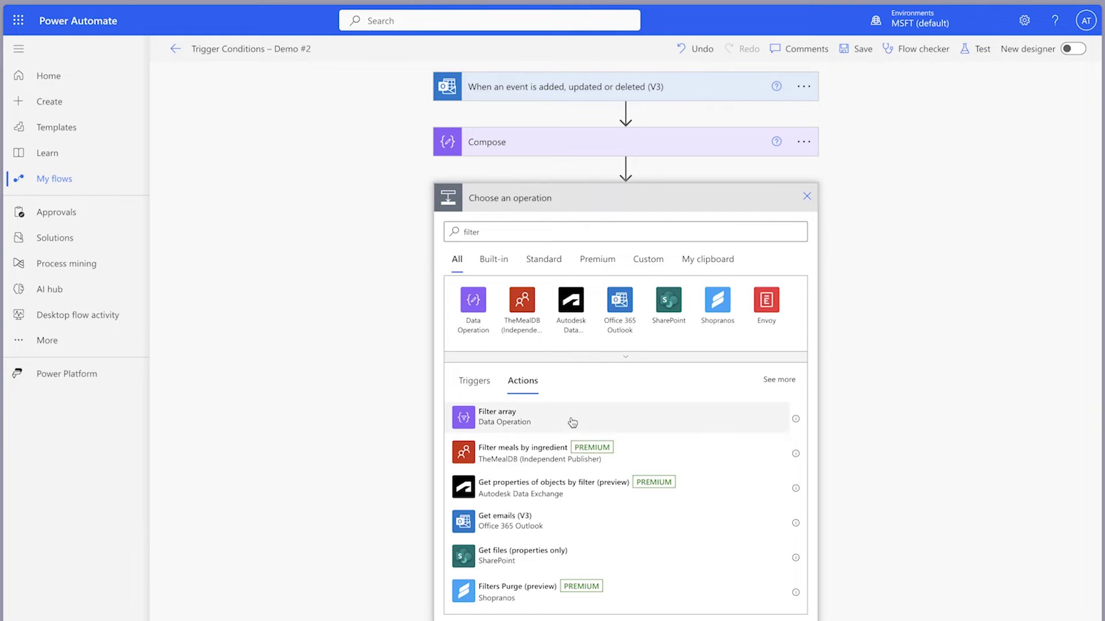
{"action": "left_click", "coordinate": [572, 423]}
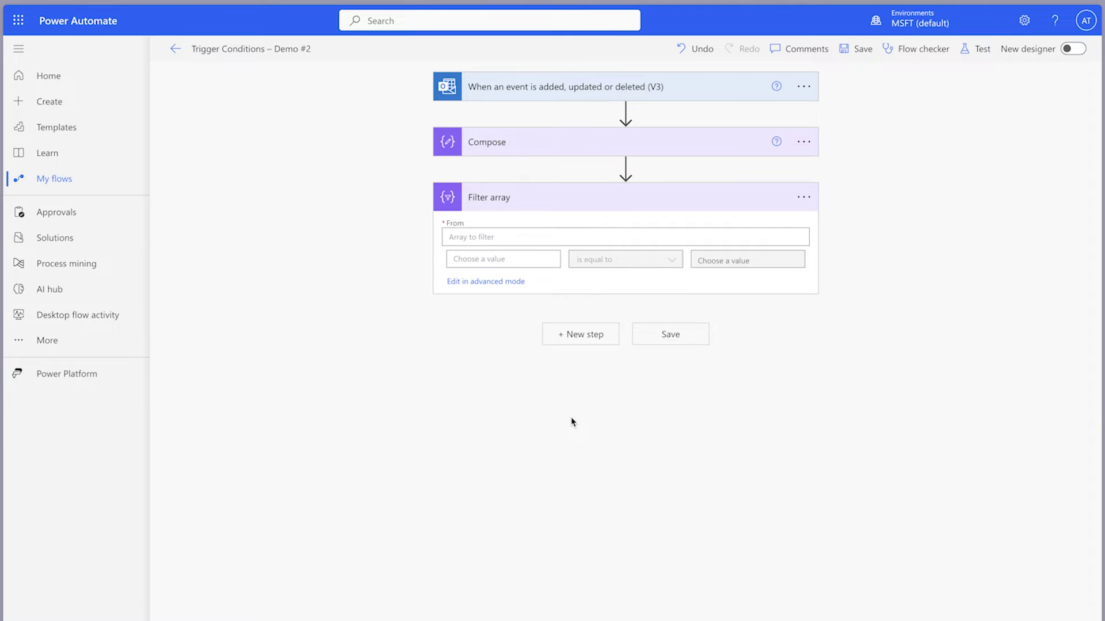
Set the Filter array condition to Action Type is not equal to added.
{"action": "left_click", "coordinate": [540, 253]}
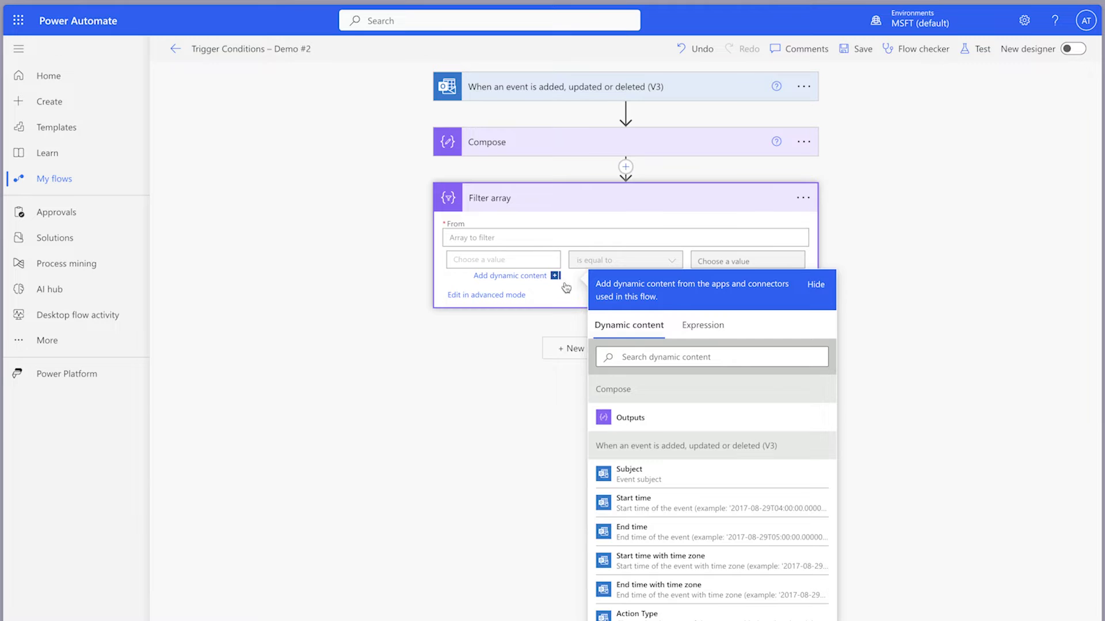
{"action": "scroll", "coordinate": [667, 428], "scroll_direction": "down", "scroll_amount": 1}
{"action": "scroll", "coordinate": [671, 438], "scroll_direction": "down", "scroll_amount": 1}
{"action": "left_click", "coordinate": [674, 491]}
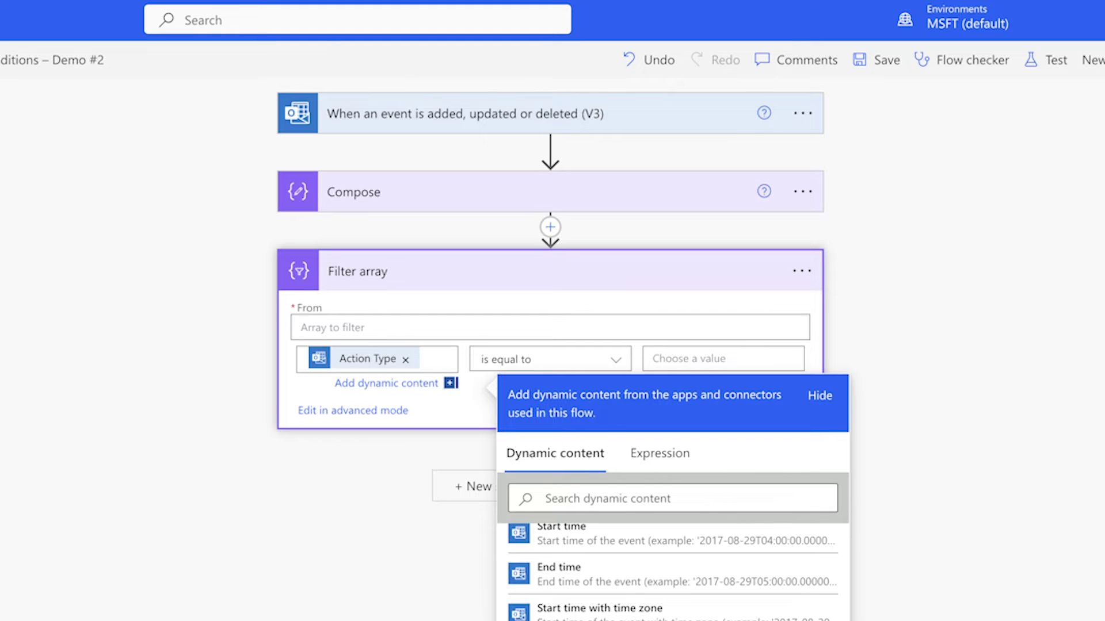
{"action": "left_click", "coordinate": [569, 369]}
{"action": "left_click", "coordinate": [574, 487]}
{"action": "left_click", "coordinate": [673, 357]}
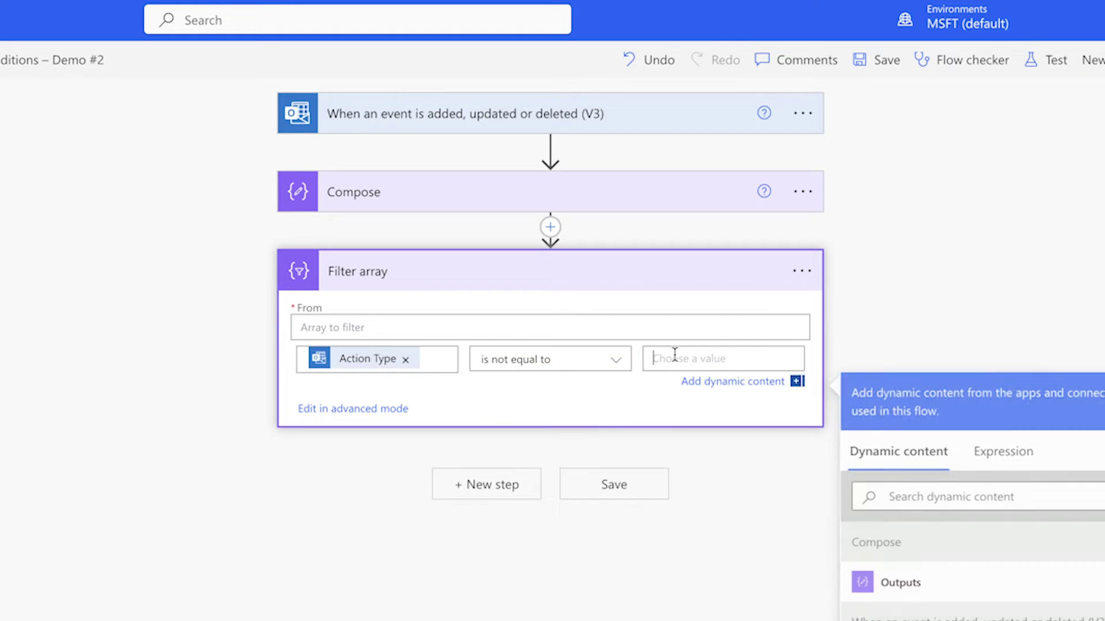
{"action": "type", "text": "add"}
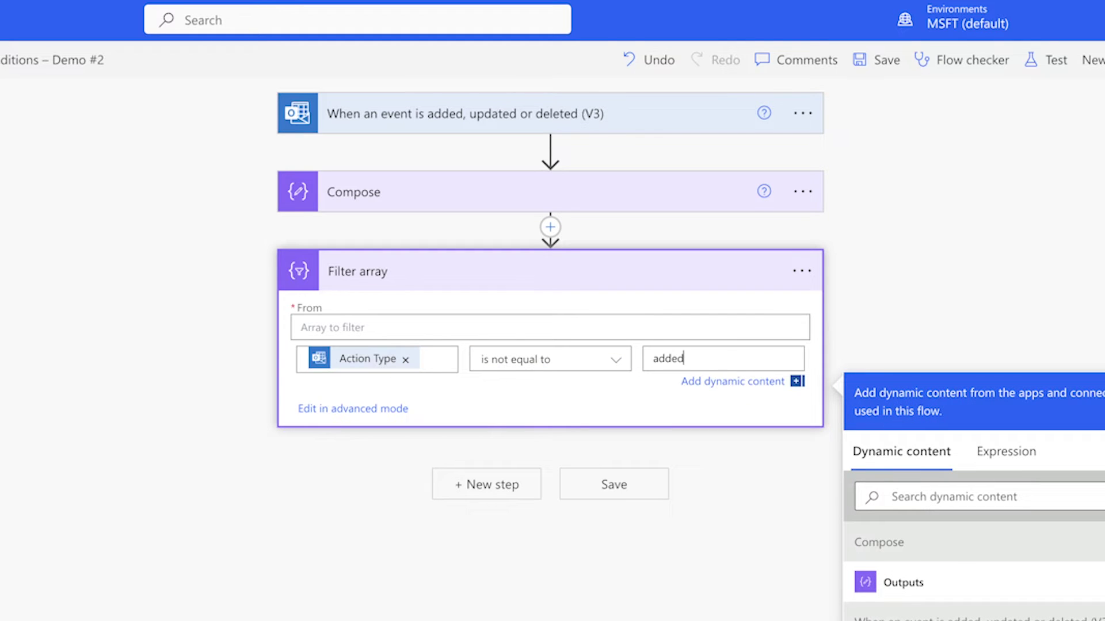
{"action": "type", "text": "ed"}
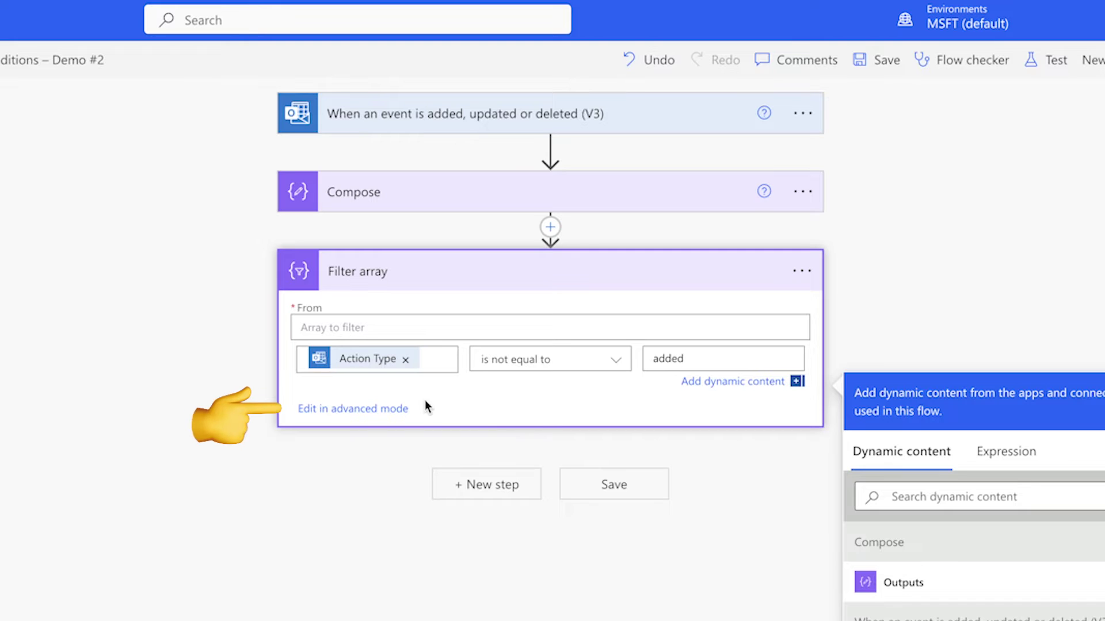
Switch the Filter array condition to advanced mode and copy its expression.
{"action": "left_click", "coordinate": [407, 409]}
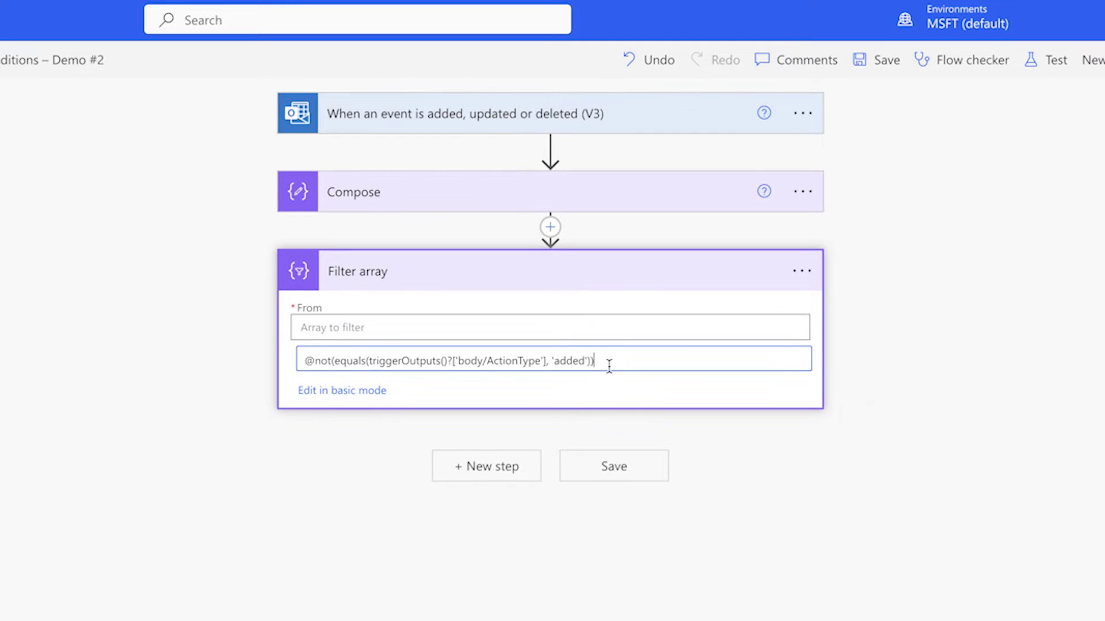
{"action": "key", "text": "super+a"}
{"action": "key", "text": "super+c"}
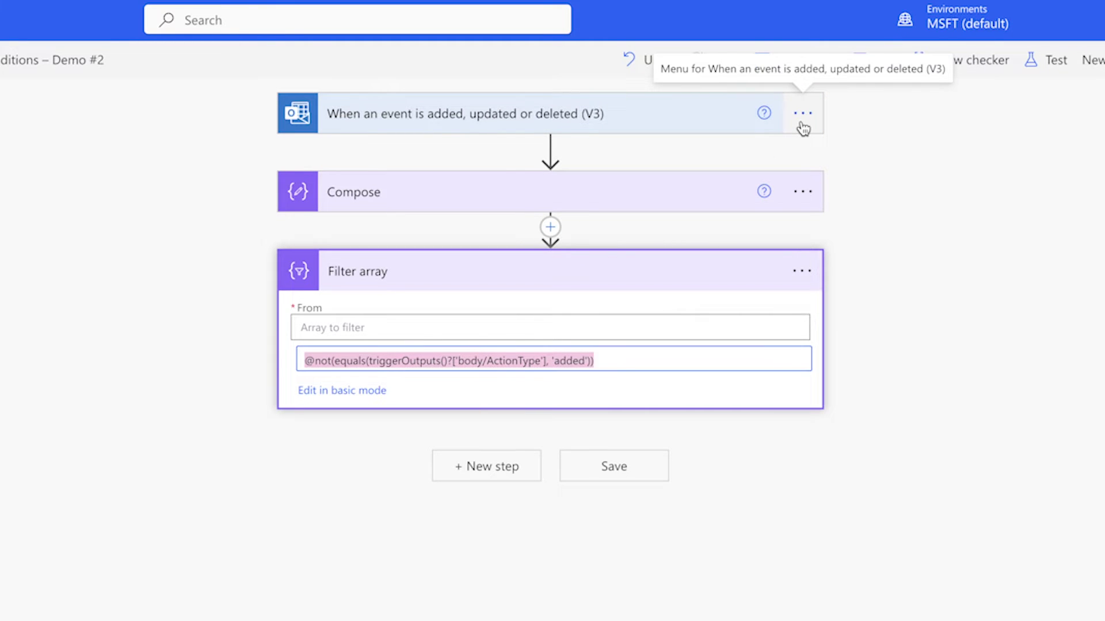
{"action": "left_click", "coordinate": [802, 115]}
{"action": "left_click", "coordinate": [888, 282]}
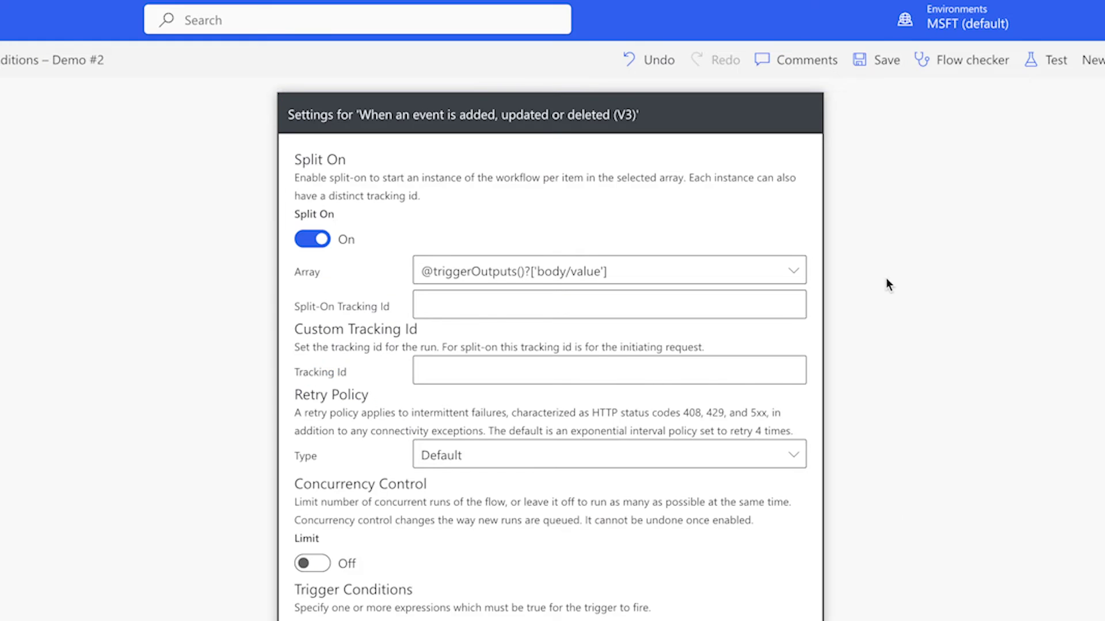
{"action": "left_click", "coordinate": [350, 300]}
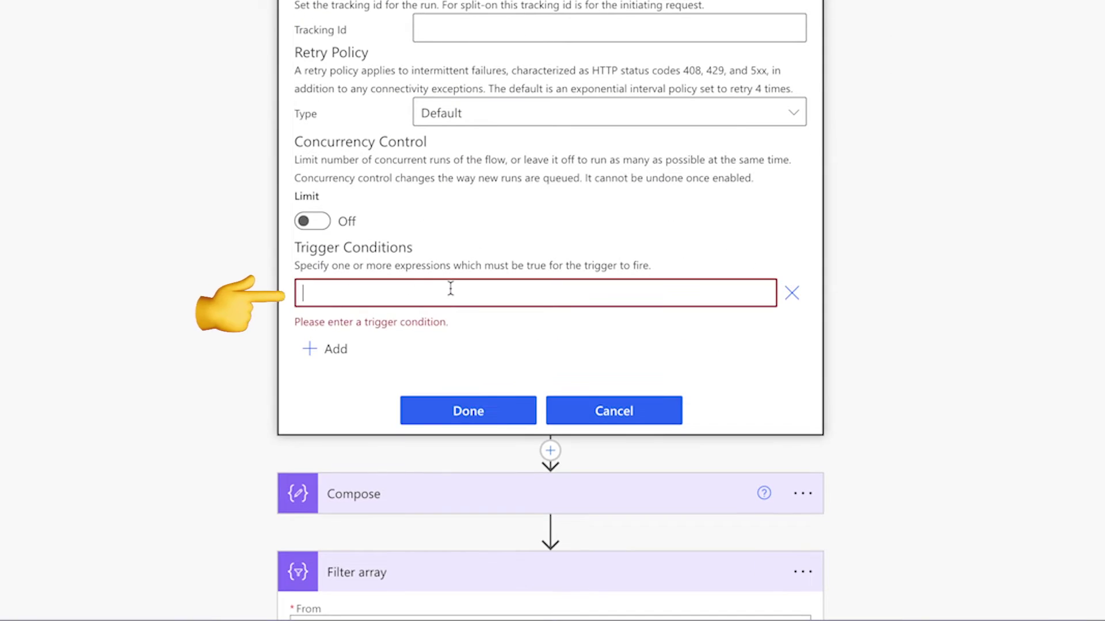
{"action": "key", "text": "super+v"}
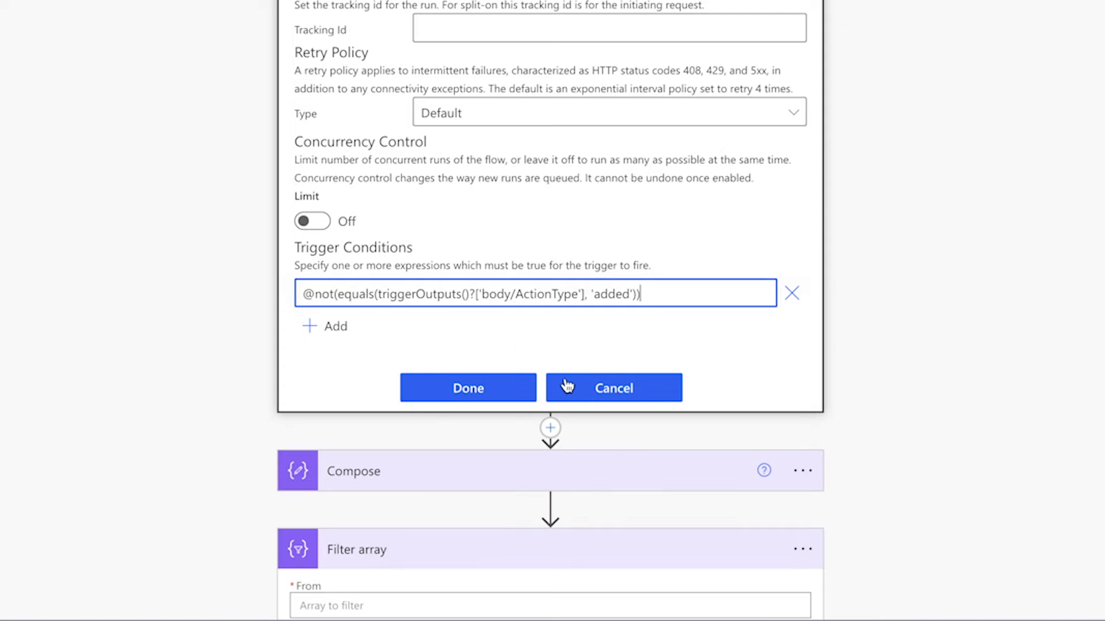
{"action": "left_click", "coordinate": [510, 385]}
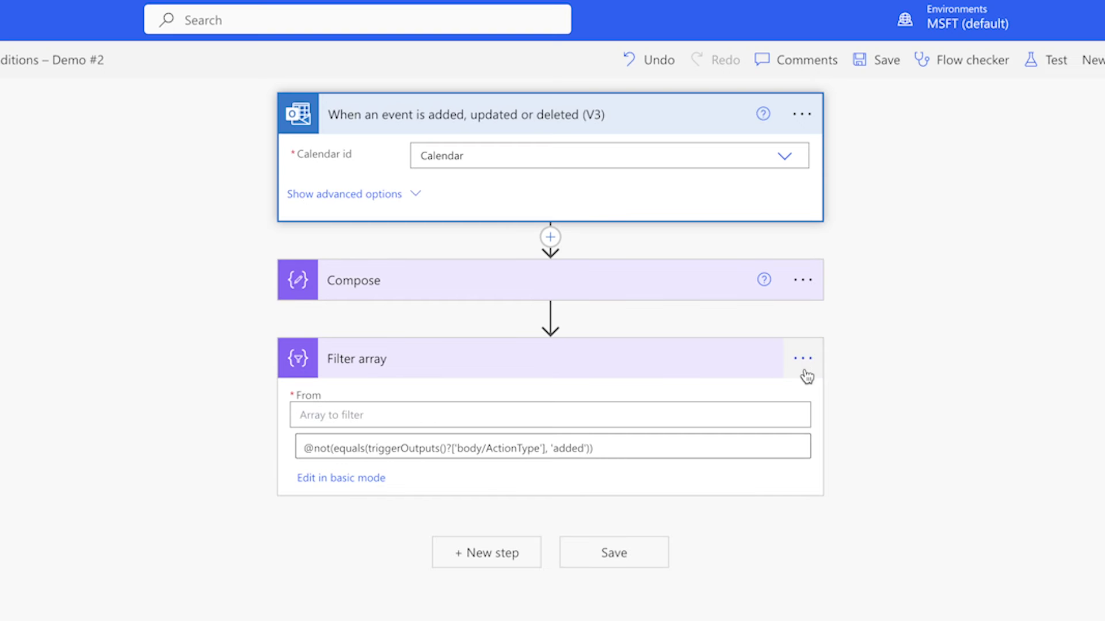
Delete the Filter array action from the flow and start a test run.
{"action": "left_click", "coordinate": [803, 374]}
{"action": "left_click", "coordinate": [878, 613]}
{"action": "left_click", "coordinate": [467, 528]}
{"action": "left_click", "coordinate": [1046, 60]}
{"action": "left_click", "coordinate": [819, 555]}
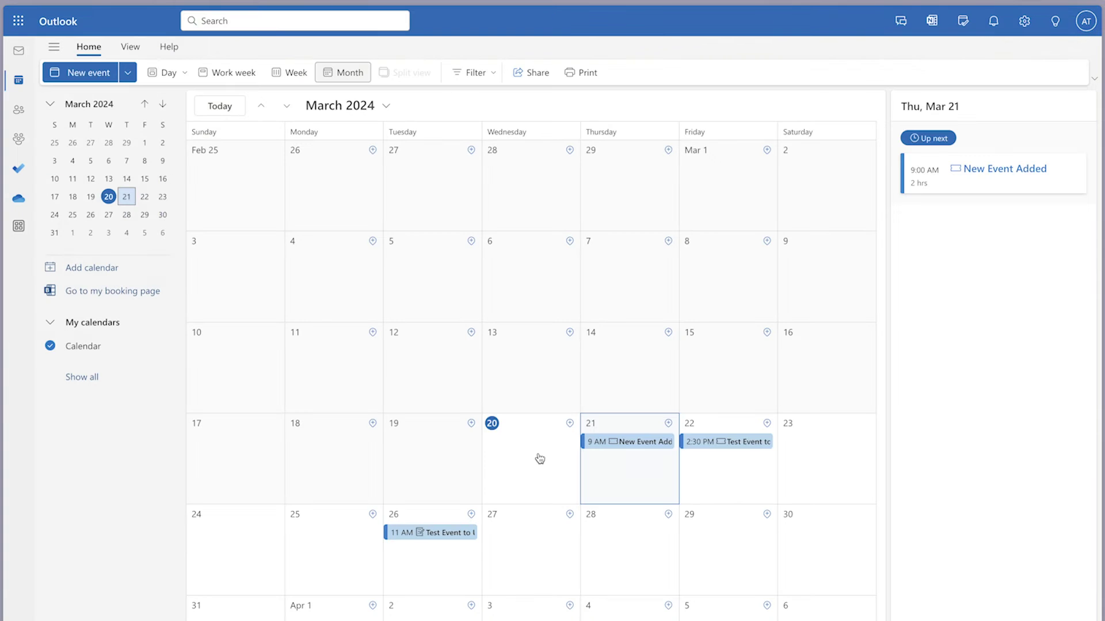
In the Outlook calendar, create an event titled Another Event Added on 3/20/2024 from 9:00 PM to 11:00 PM.
{"action": "left_click", "coordinate": [540, 458]}
{"action": "left_click", "coordinate": [538, 458]}
{"action": "type", "text": "Another Event Added"}
{"action": "left_click", "coordinate": [751, 449]}
{"action": "left_click", "coordinate": [769, 542]}
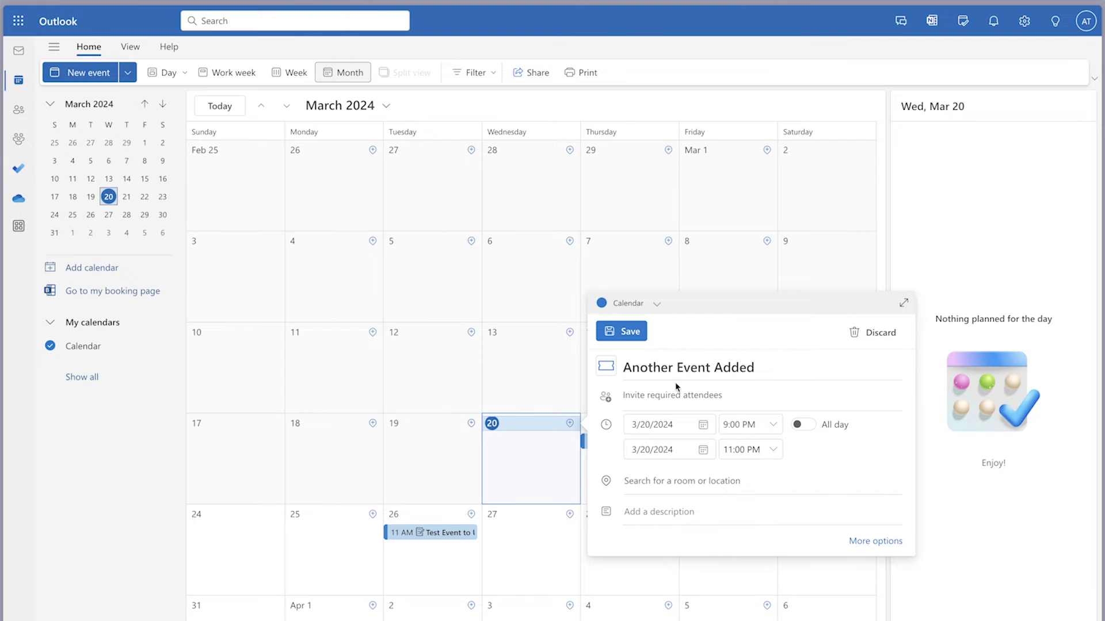
{"action": "left_click", "coordinate": [621, 331]}
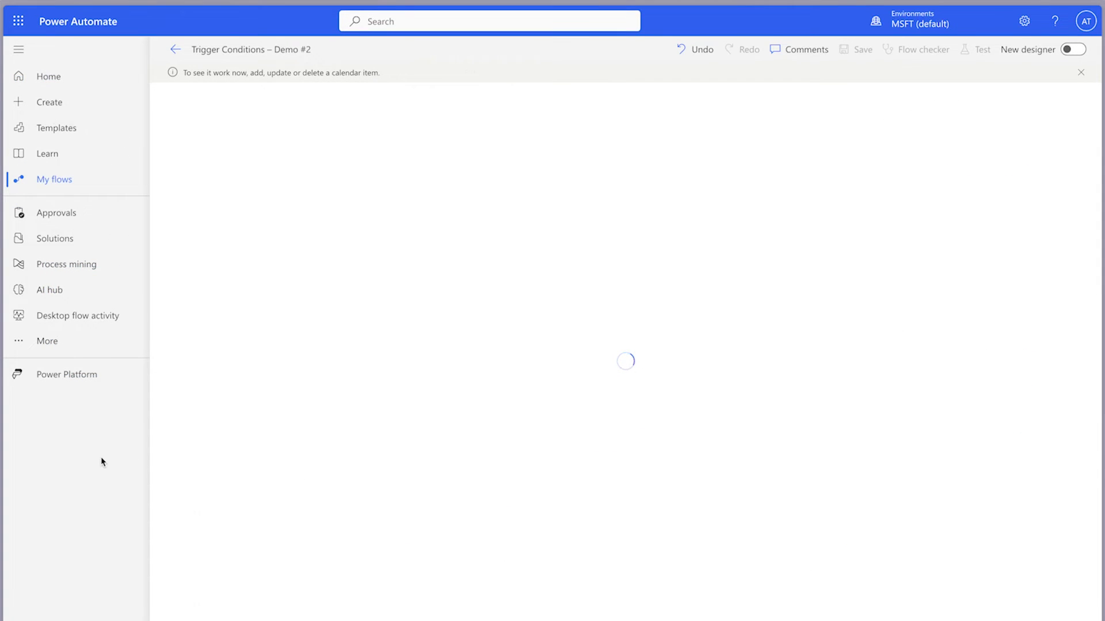
Delete the Test Event to Delete event on March 22 from the Outlook calendar.
{"action": "left_click", "coordinate": [732, 445]}
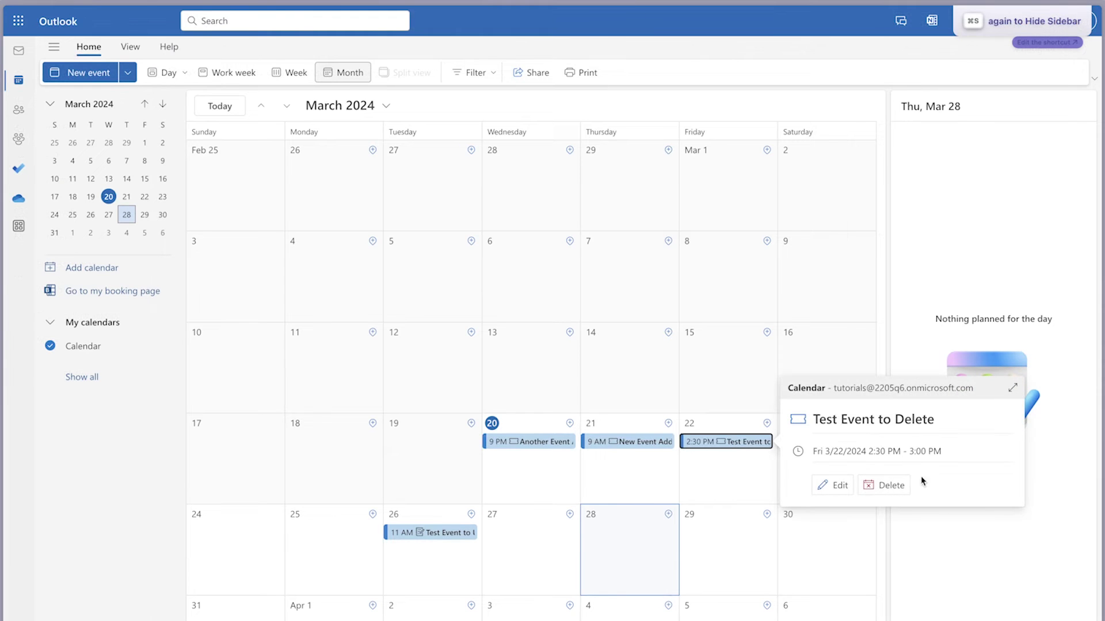
{"action": "left_click", "coordinate": [886, 487]}
{"action": "left_click", "coordinate": [547, 373]}
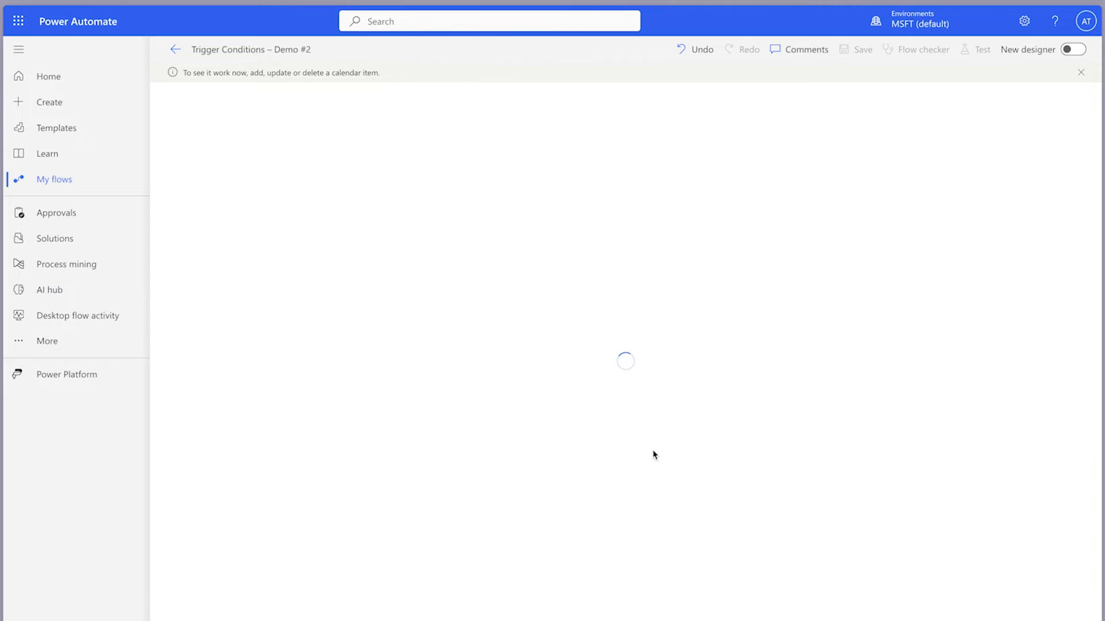
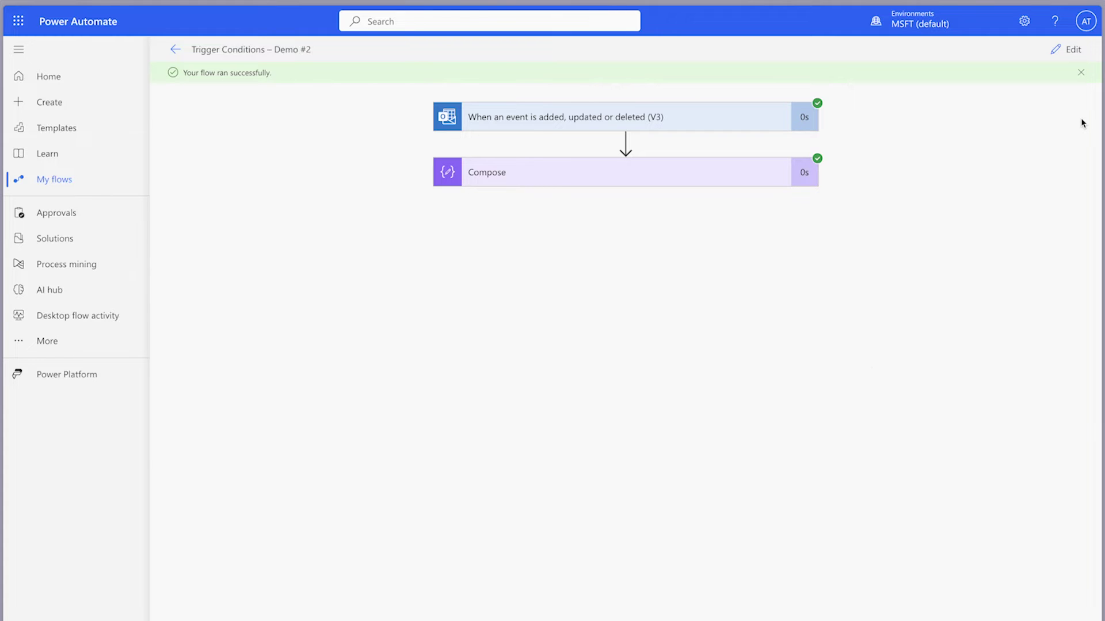
In Power Automate, edit the flow and replace the Compose action's input with the event's Subject.
{"action": "left_click", "coordinate": [1068, 52]}
{"action": "left_click", "coordinate": [651, 215]}
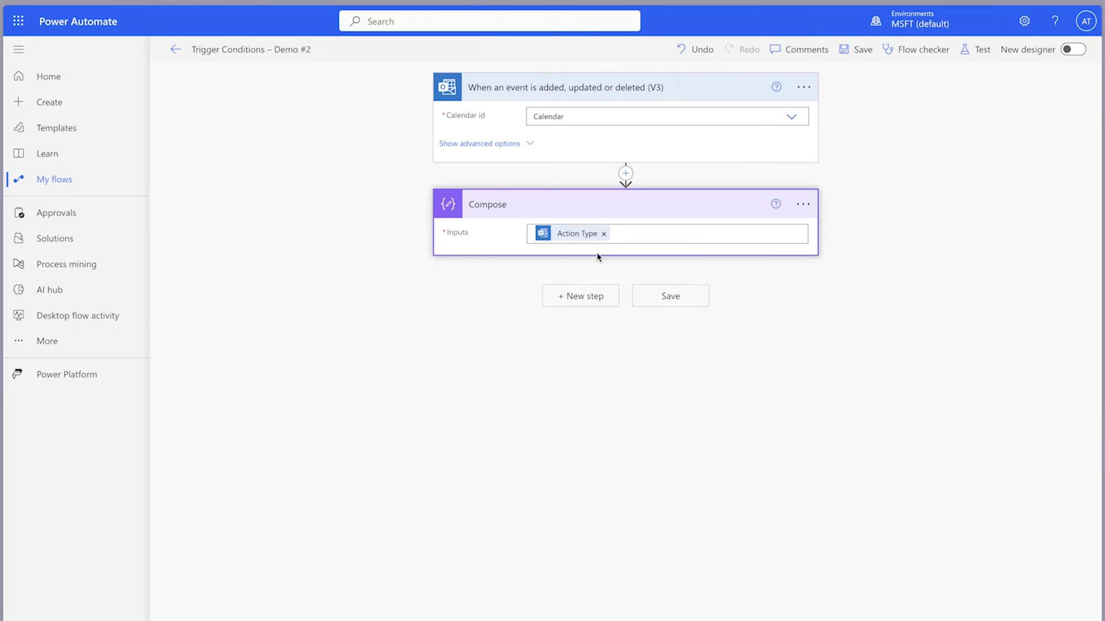
{"action": "left_click", "coordinate": [601, 233]}
{"action": "left_click", "coordinate": [636, 234]}
{"action": "left_click", "coordinate": [888, 392]}
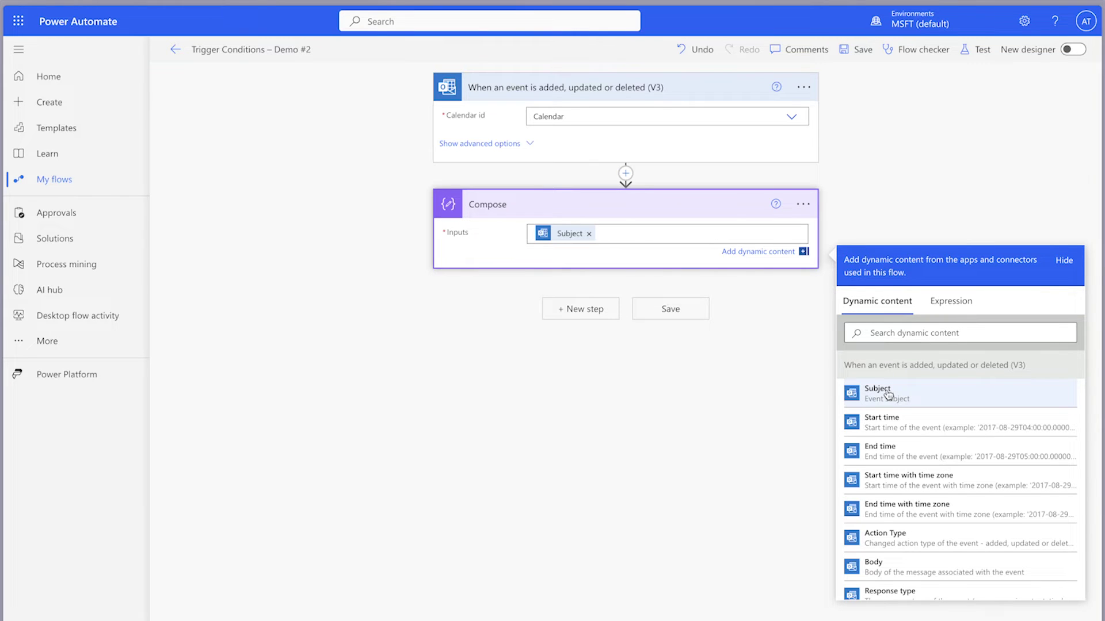
Add a new Filter array action below the Compose action.
{"action": "left_click", "coordinate": [581, 309]}
{"action": "type", "text": "filter"}
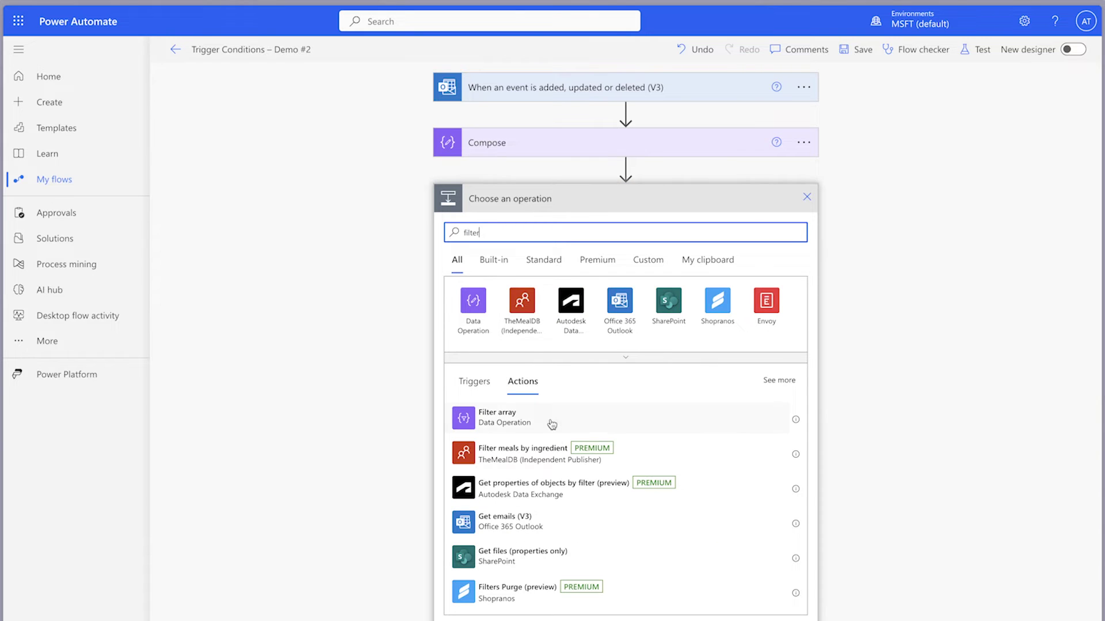
{"action": "left_click", "coordinate": [552, 424]}
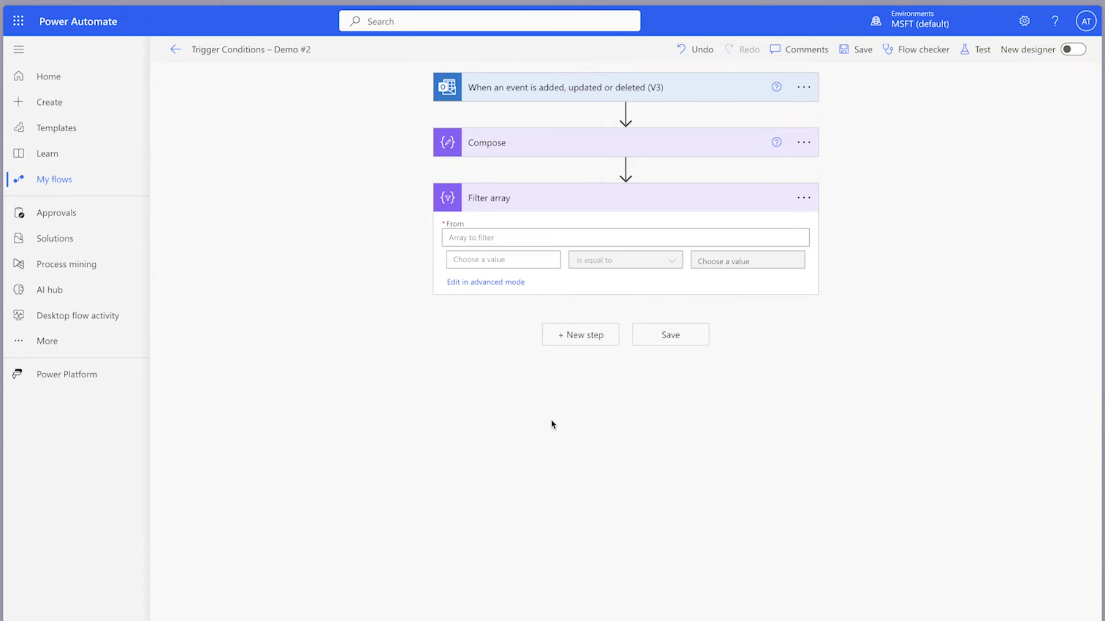
Set the Filter array condition to Subject contains vacation.
{"action": "left_click", "coordinate": [518, 266]}
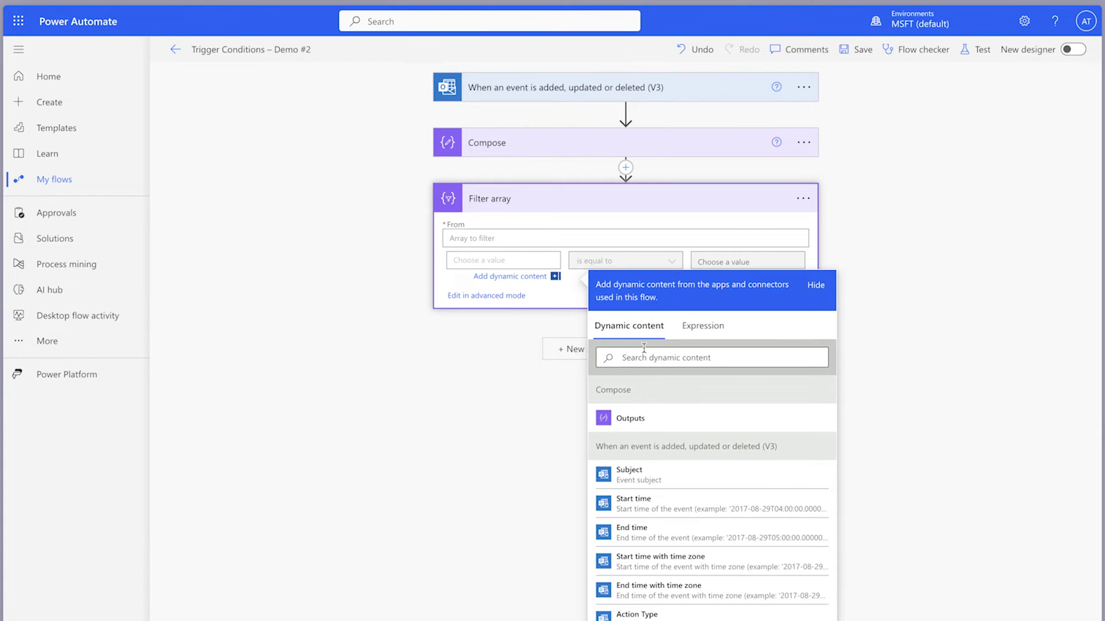
{"action": "left_click", "coordinate": [656, 476]}
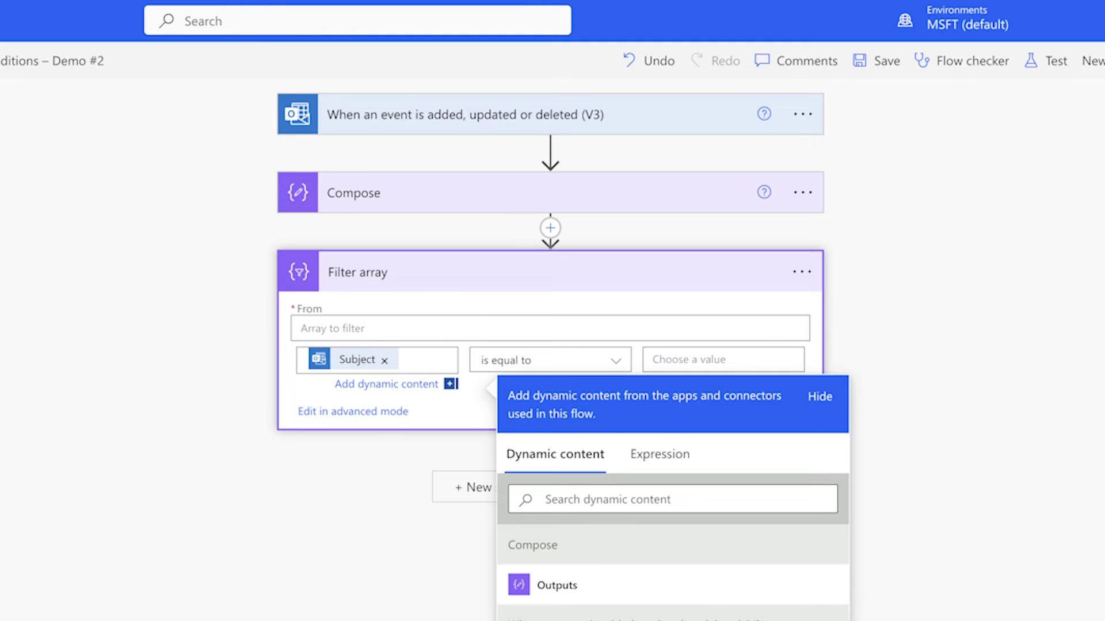
{"action": "left_click", "coordinate": [555, 368]}
{"action": "left_click", "coordinate": [541, 390]}
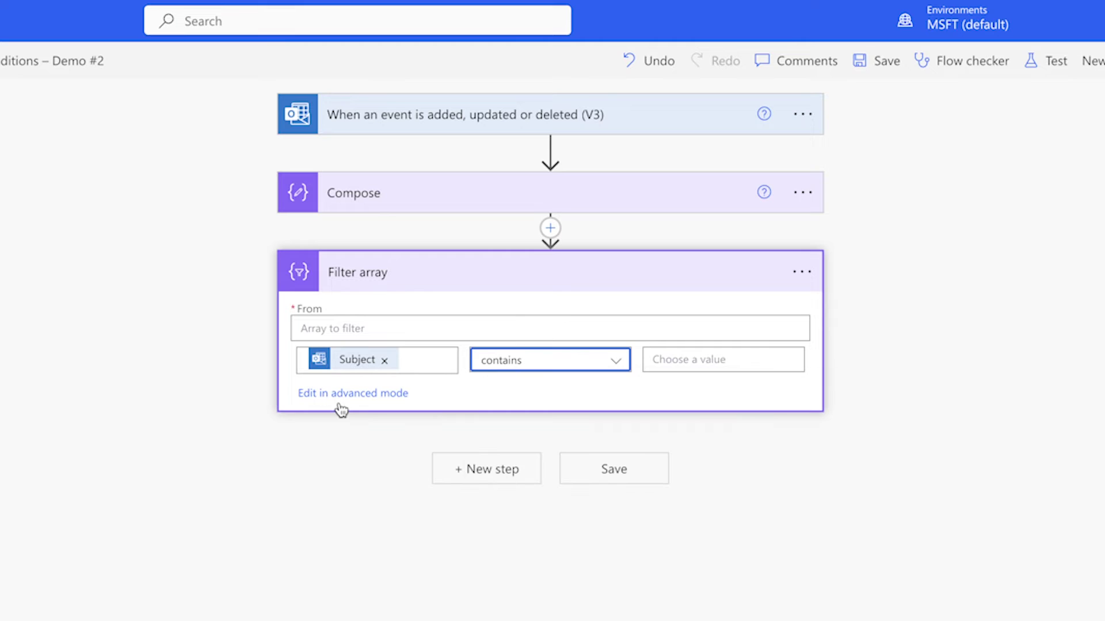
{"action": "left_click", "coordinate": [681, 355]}
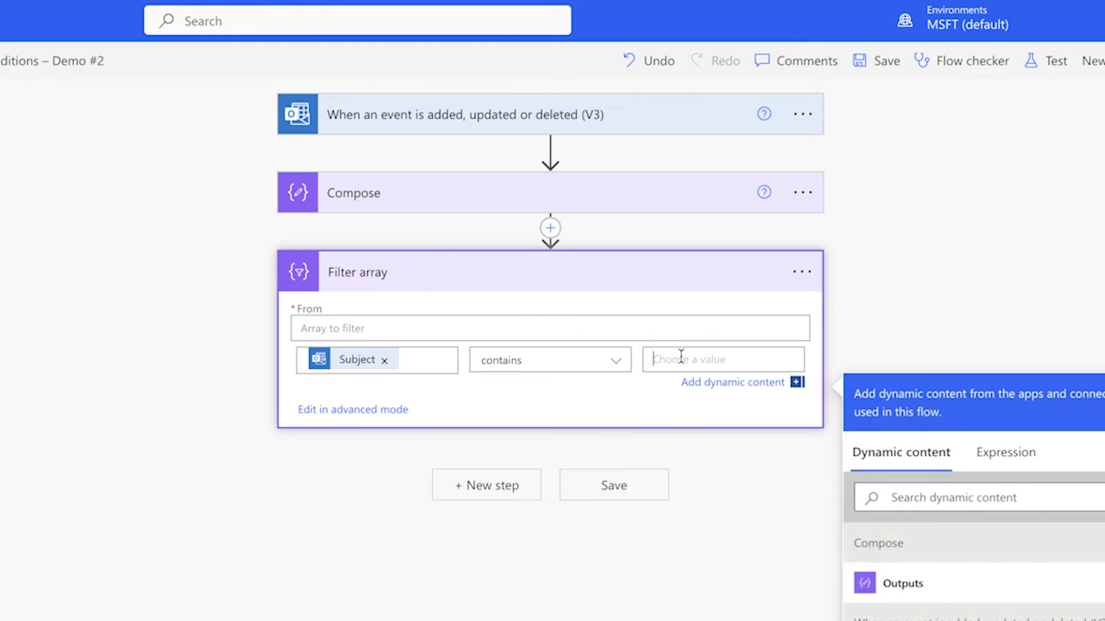
{"action": "type", "text": "vacation"}
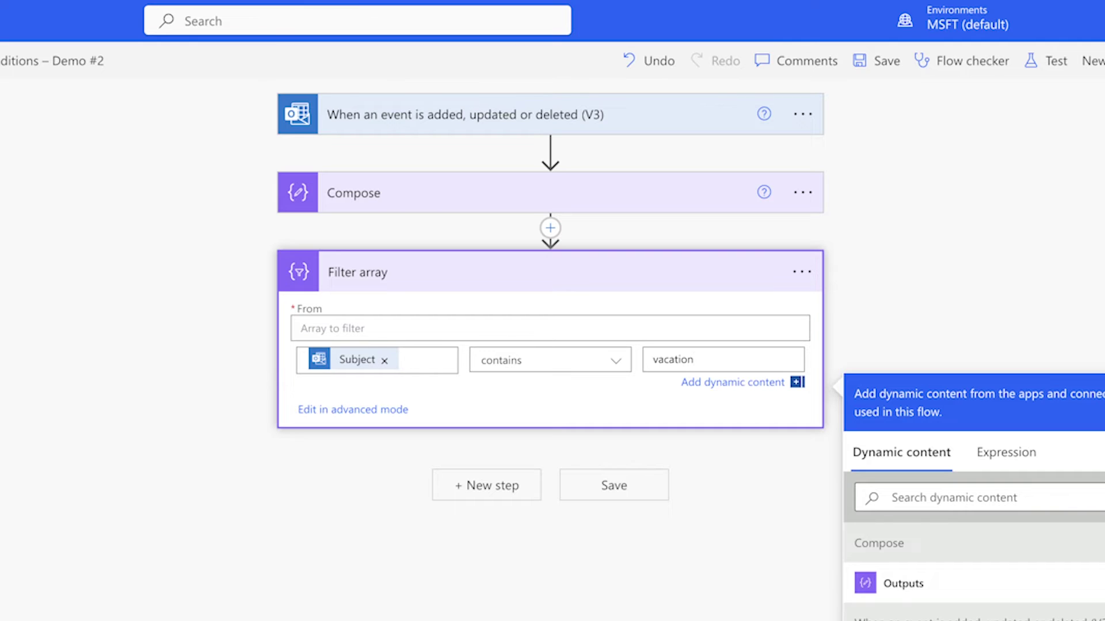
Show the Subject condition in advanced mode and copy its expression.
{"action": "left_click", "coordinate": [378, 410]}
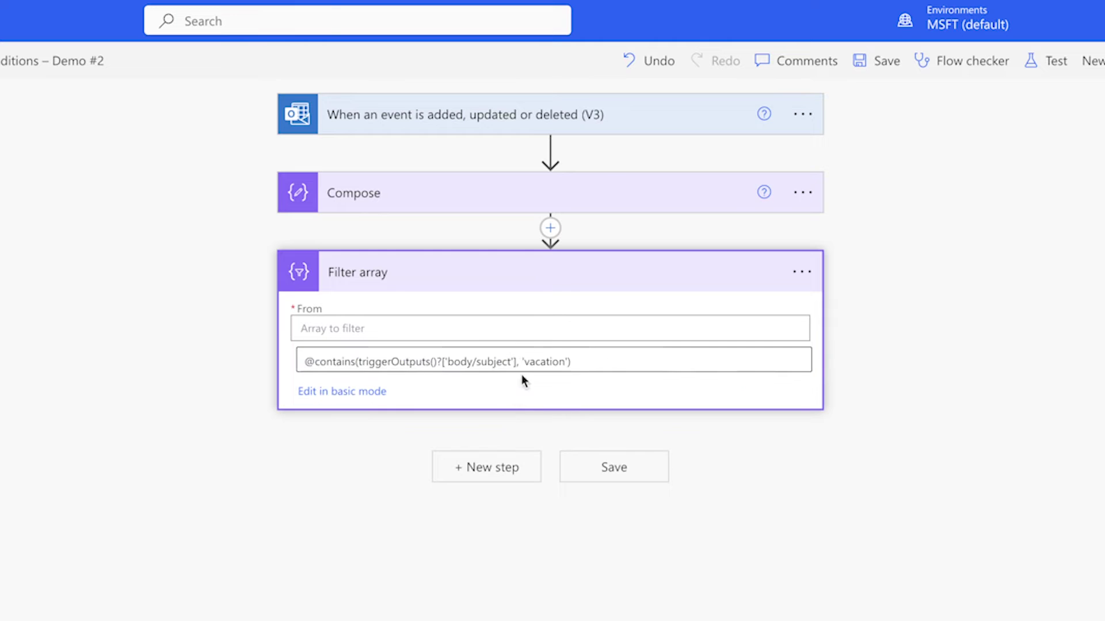
{"action": "key", "text": "super+a"}
{"action": "key", "text": "super+c"}
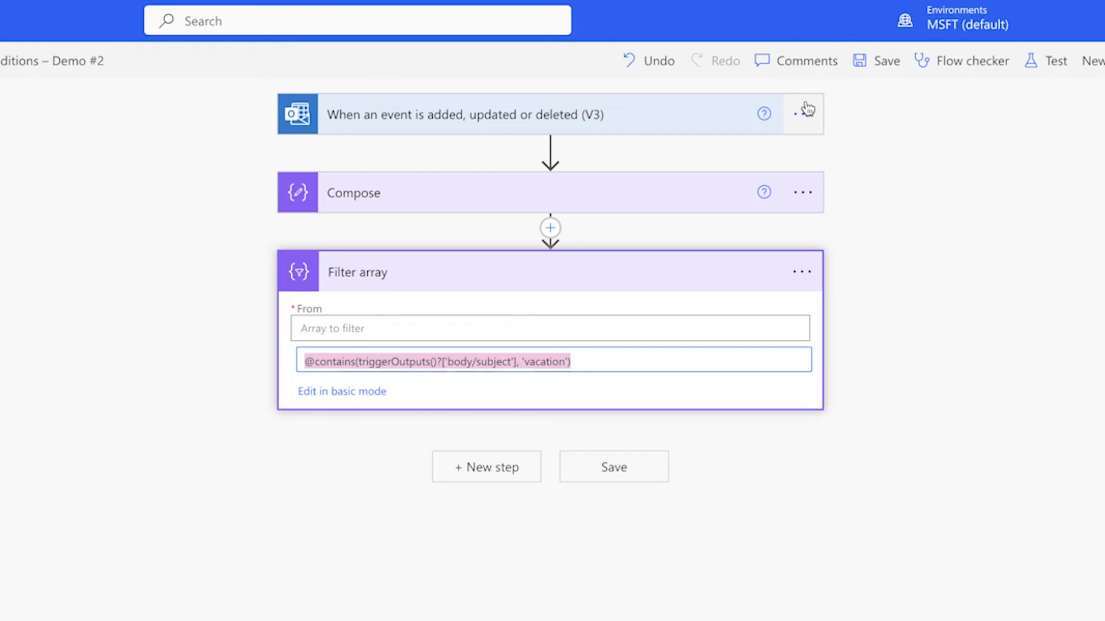
{"action": "left_click", "coordinate": [804, 114]}
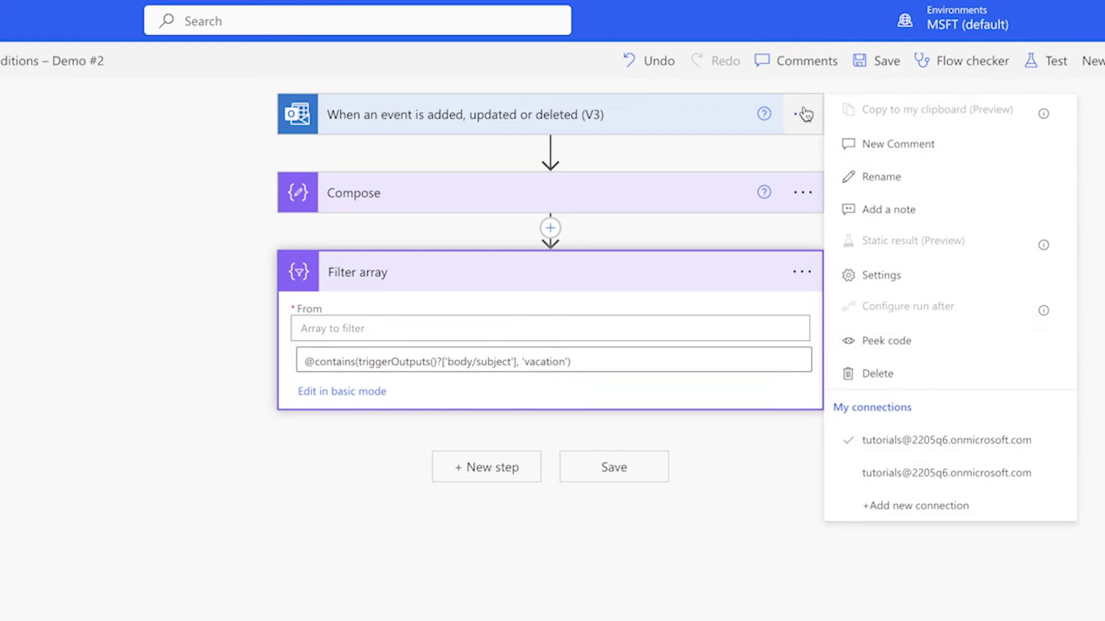
{"action": "left_click", "coordinate": [893, 279]}
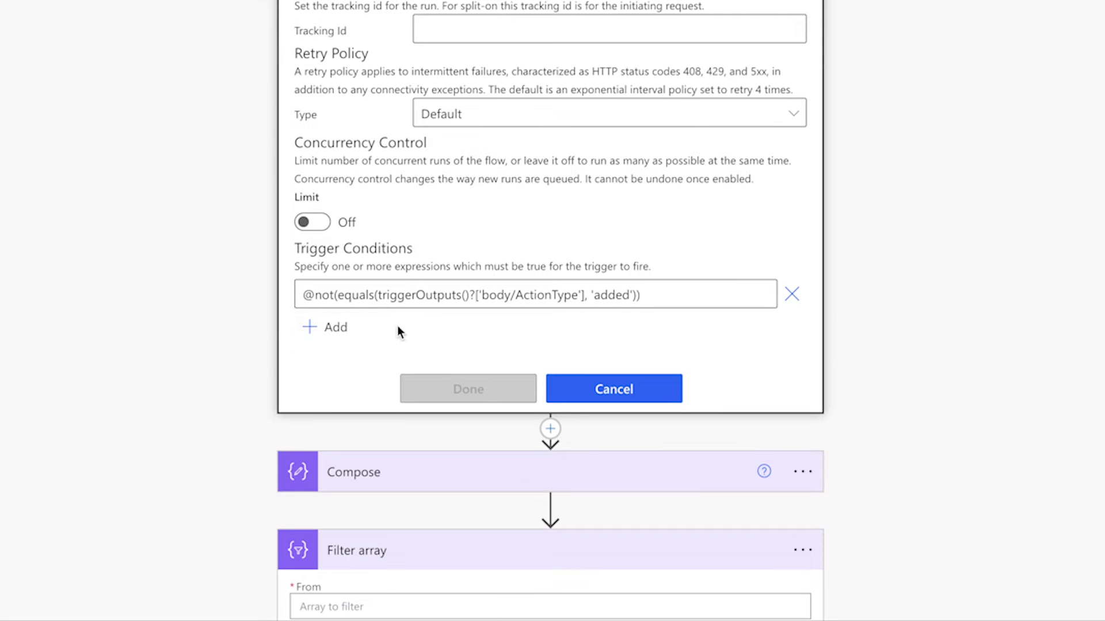
{"action": "left_click", "coordinate": [332, 326]}
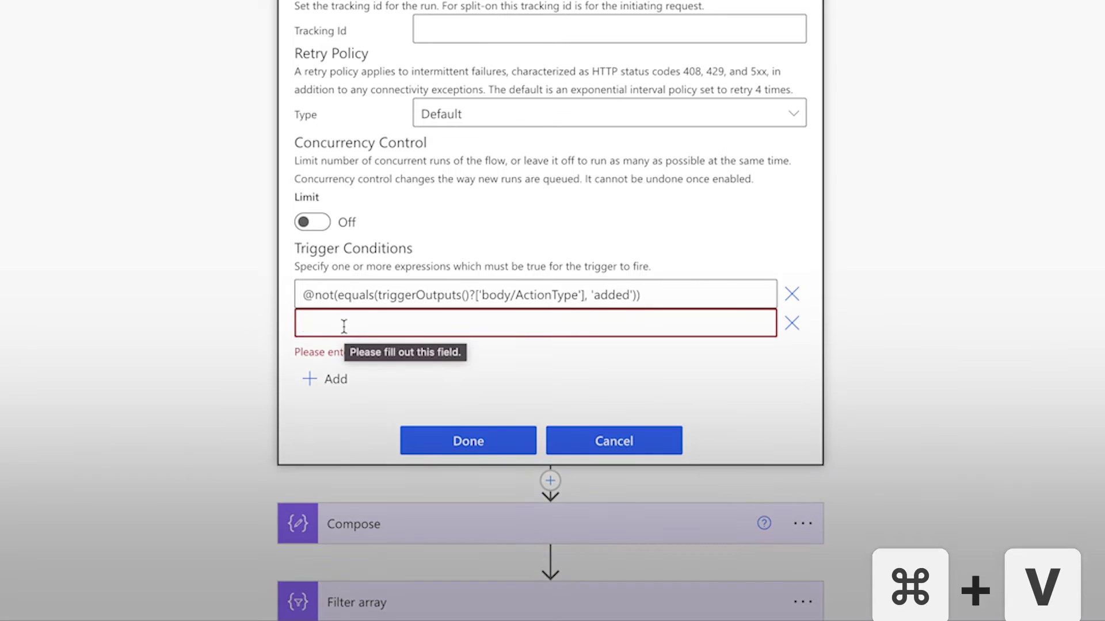
{"action": "key", "text": "super+v"}
{"action": "left_click", "coordinate": [459, 415]}
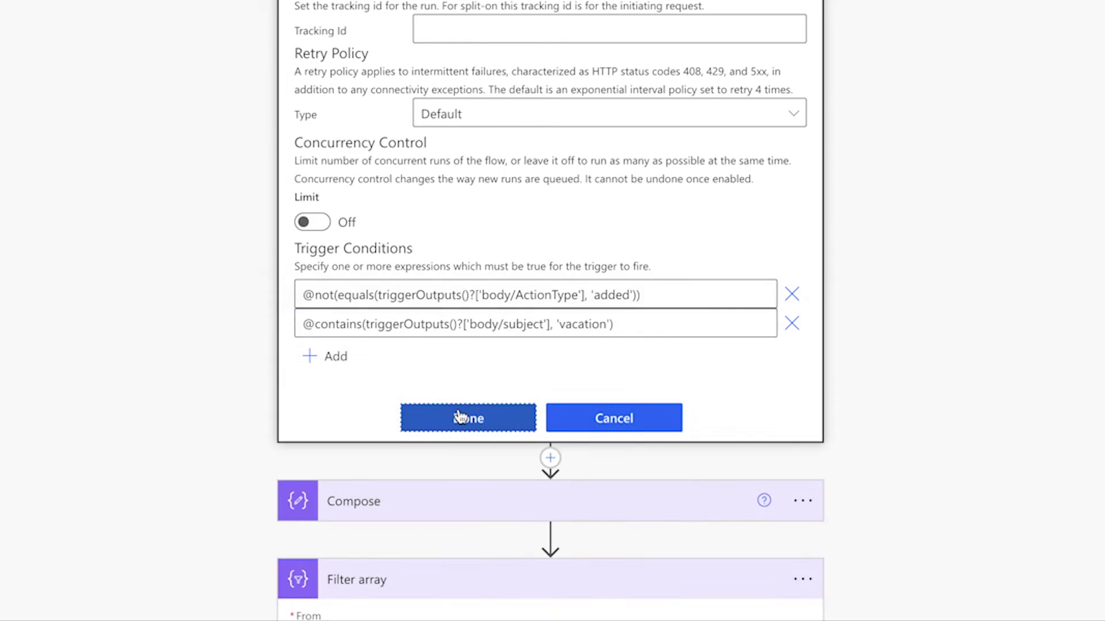
Remove the Filter array action holding the vacation condition and test the flow again.
{"action": "left_click", "coordinate": [802, 579]}
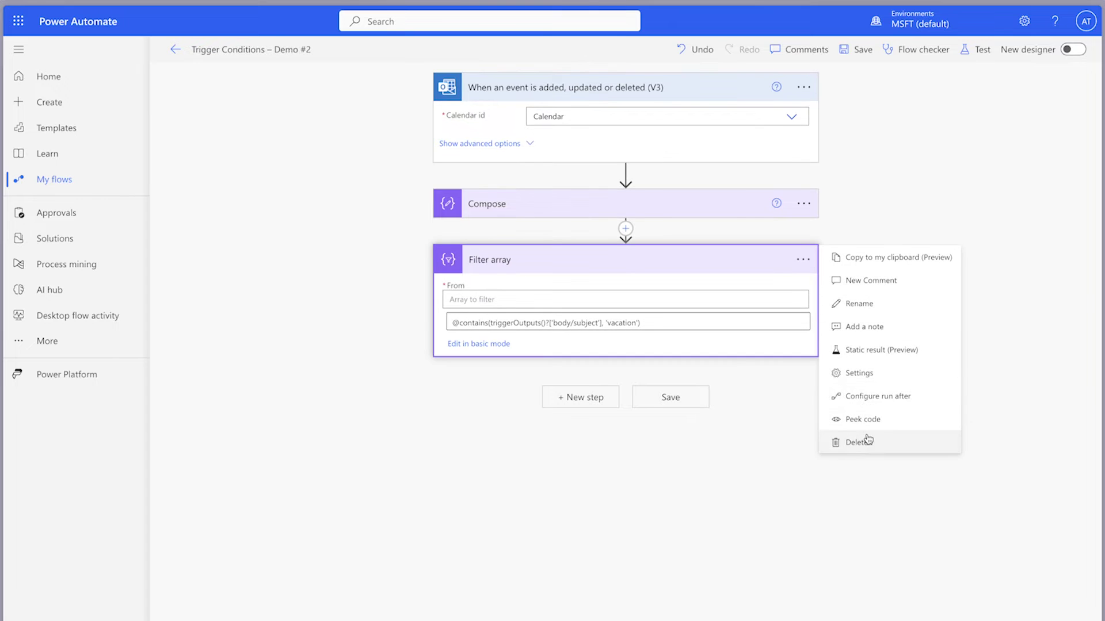
{"action": "left_click", "coordinate": [863, 442]}
{"action": "left_click", "coordinate": [561, 375]}
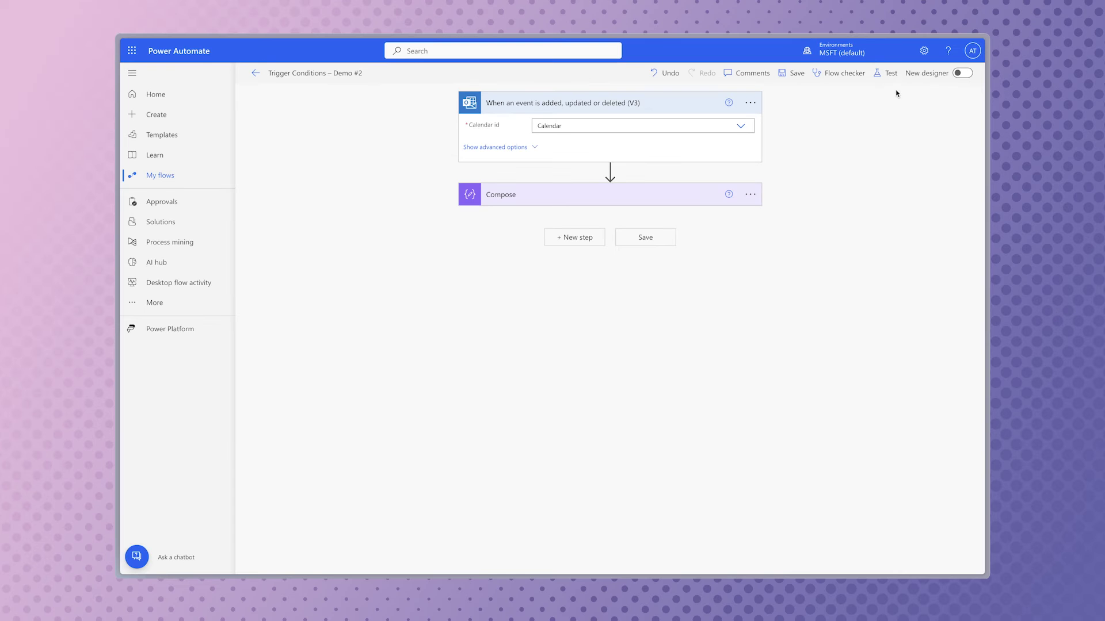
{"action": "left_click", "coordinate": [888, 73]}
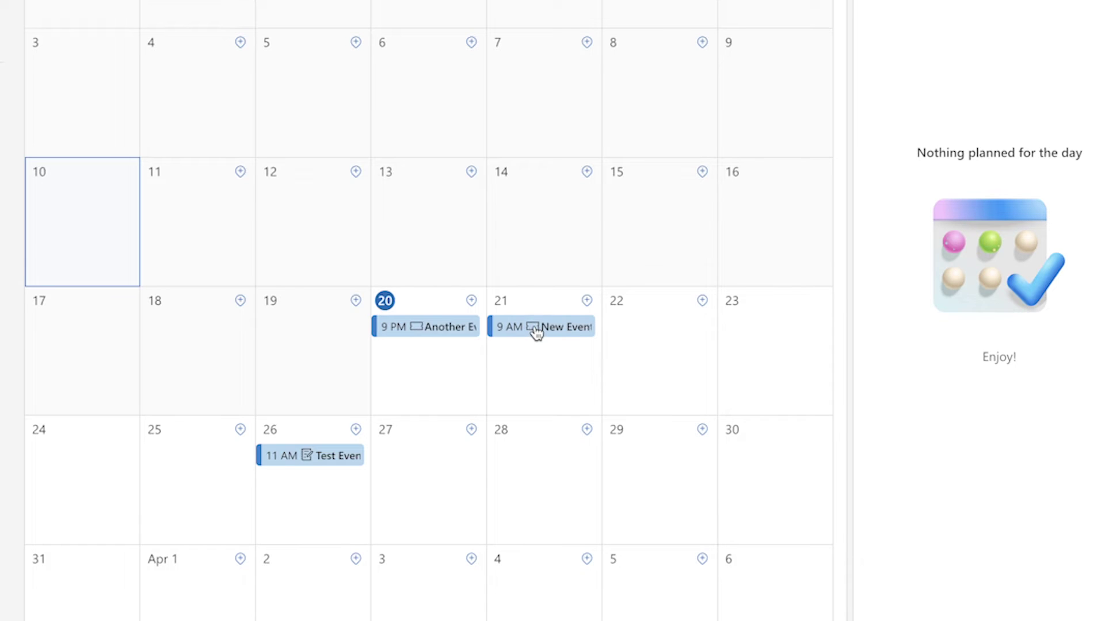
In the Outlook calendar, rename the New Event Added event on March 21 to New Vacation and save it.
{"action": "left_click", "coordinate": [533, 330]}
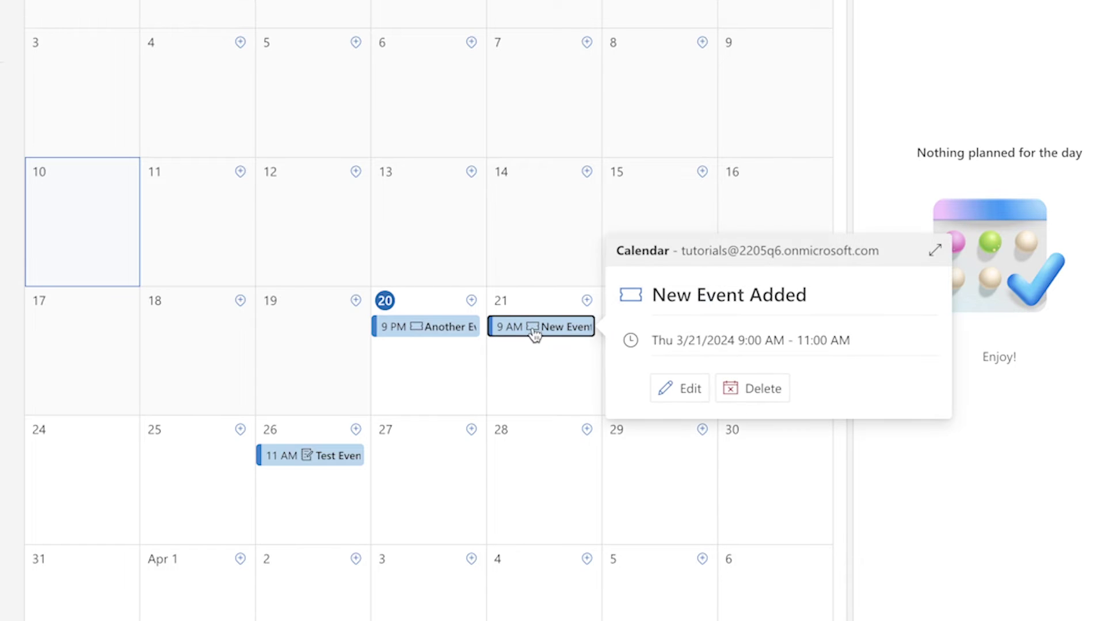
{"action": "left_click", "coordinate": [685, 389]}
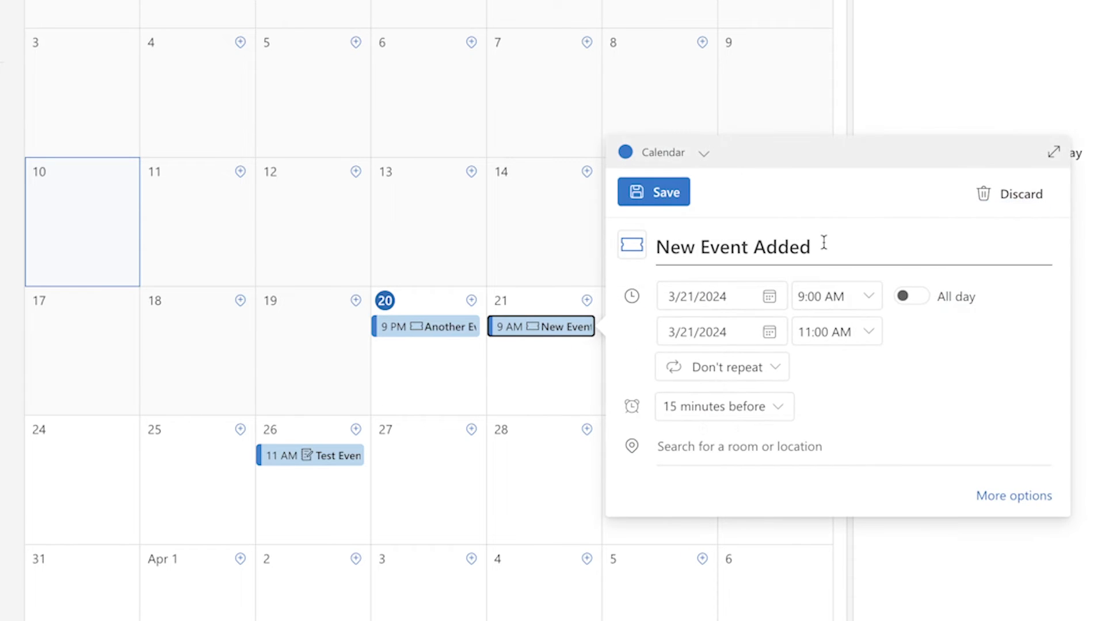
{"action": "left_click_drag", "start_coordinate": [814, 244], "coordinate": [699, 247]}
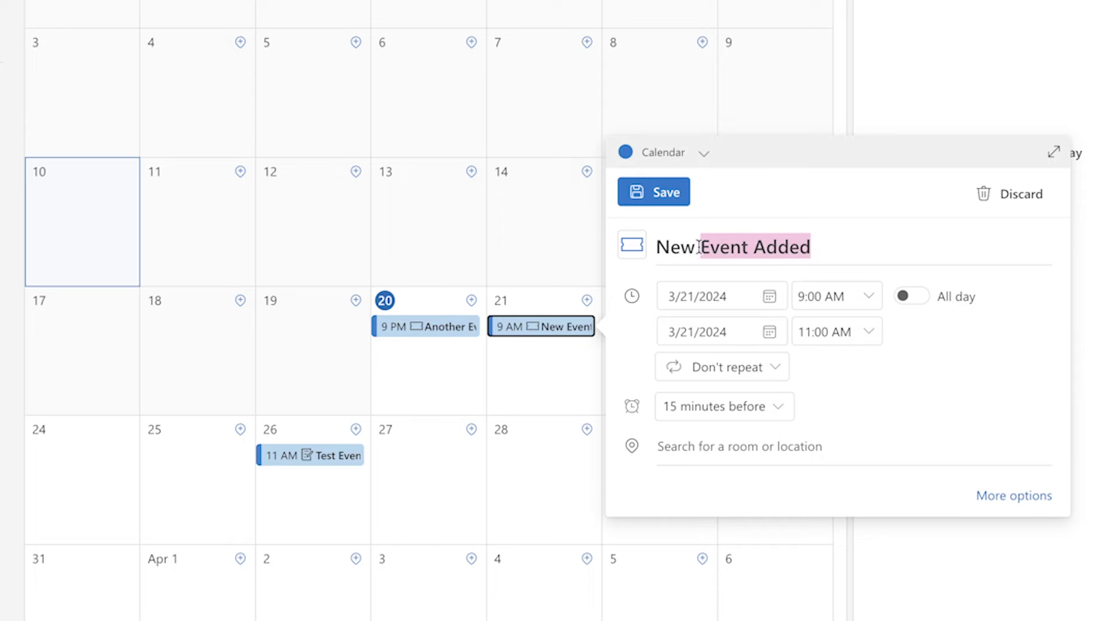
{"action": "type", "text": "Vacation"}
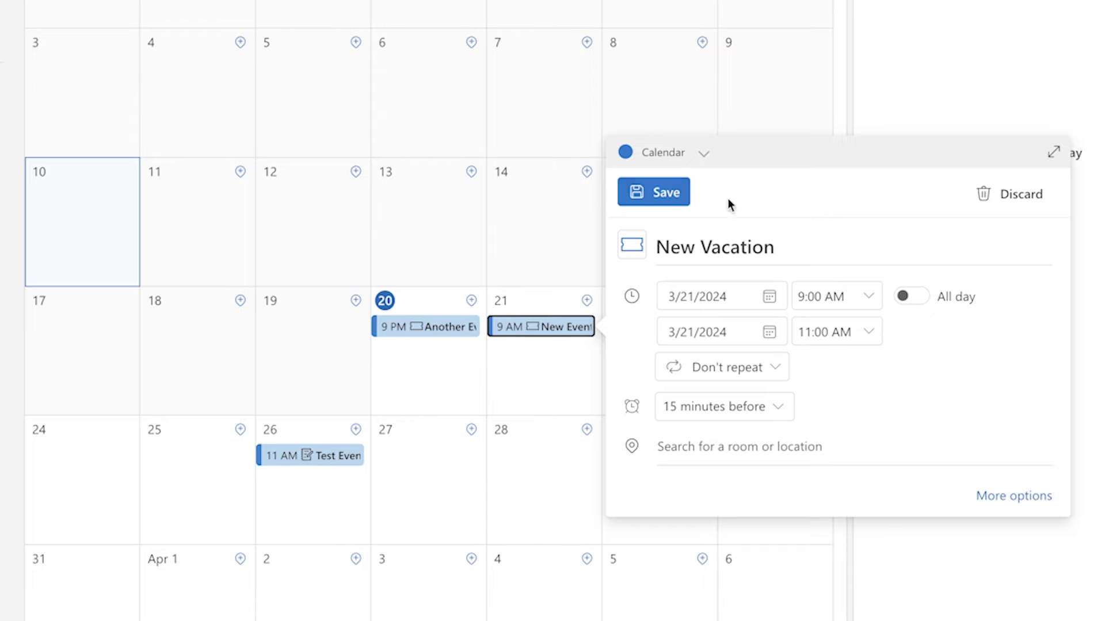
{"action": "left_click", "coordinate": [668, 201]}
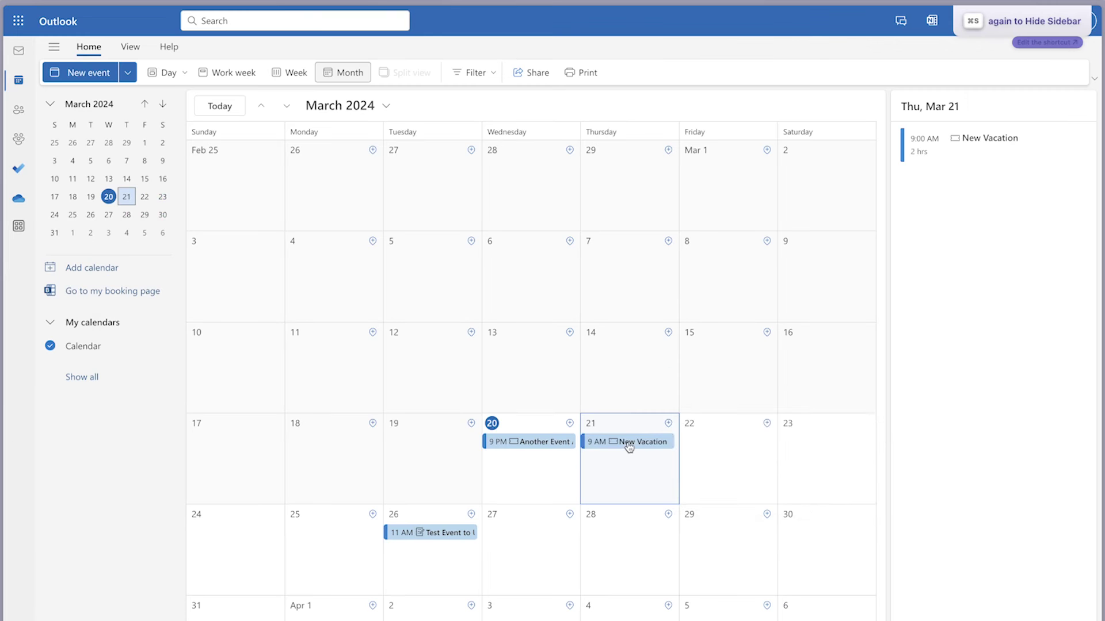
Change the March 21 event's title to New vacation, save it, and check the Compose output of the flow run in Power Automate.
{"action": "left_click", "coordinate": [629, 444]}
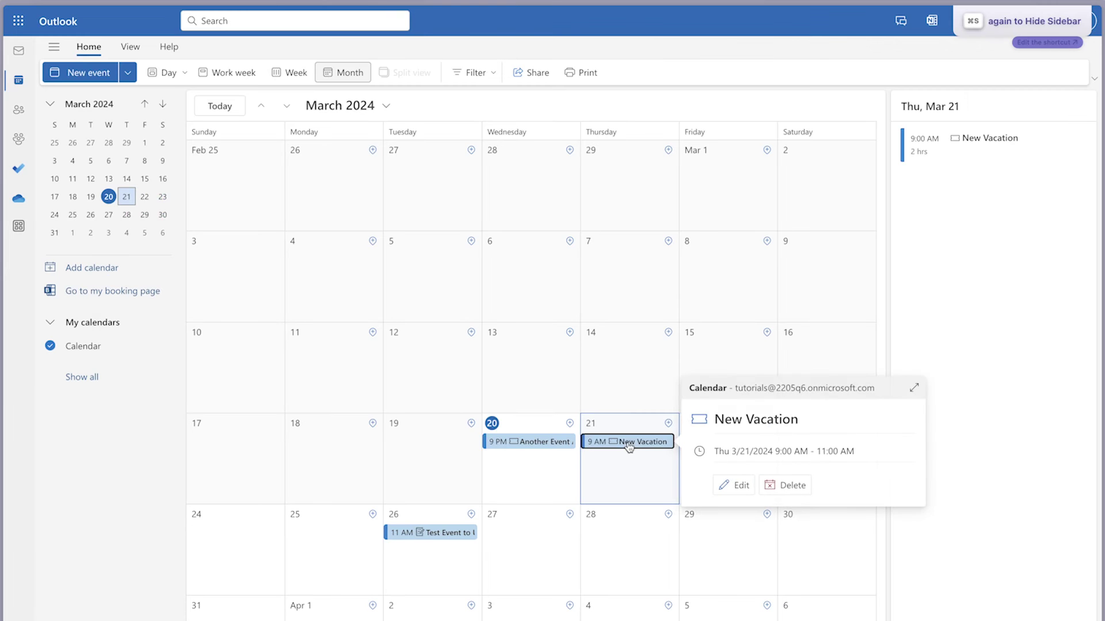
{"action": "left_click", "coordinate": [740, 486]}
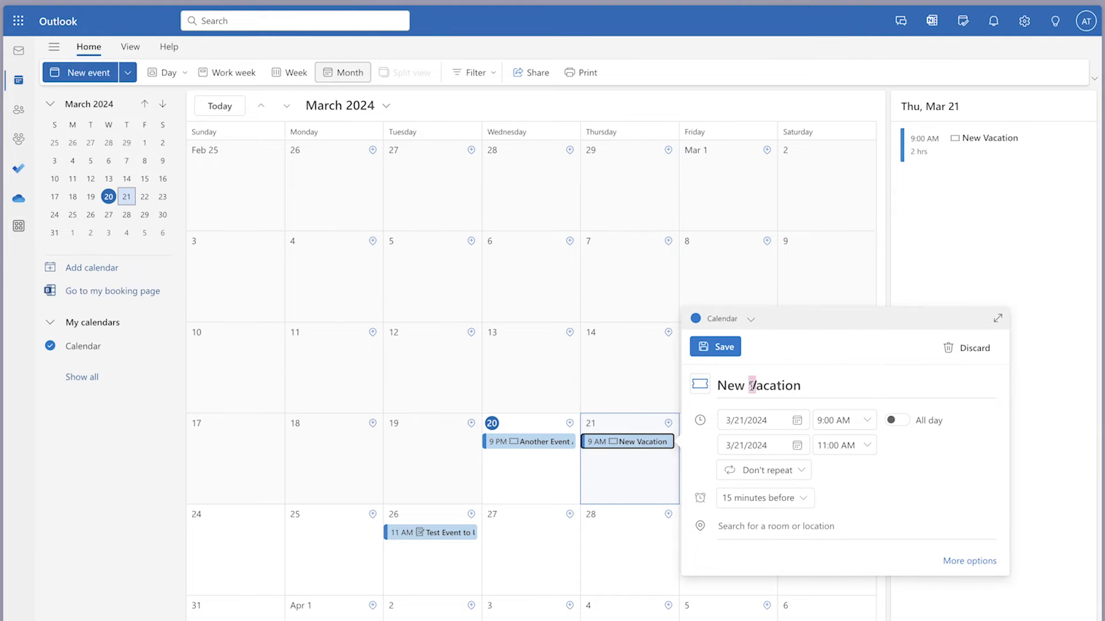
{"action": "type", "text": "v"}
{"action": "left_click", "coordinate": [719, 351]}
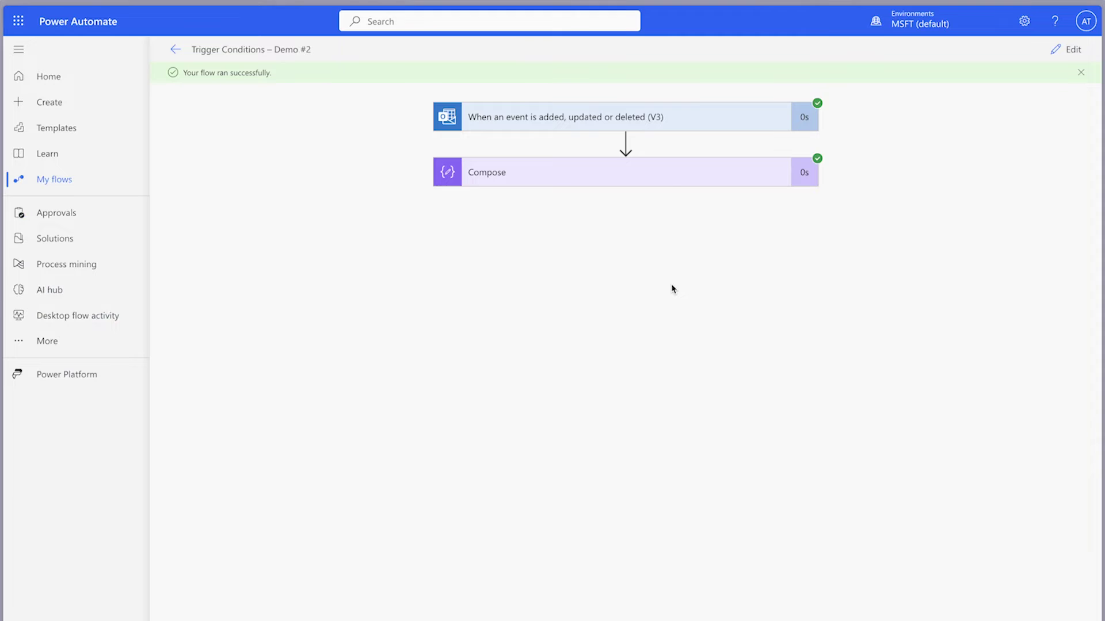
{"action": "left_click", "coordinate": [652, 172]}
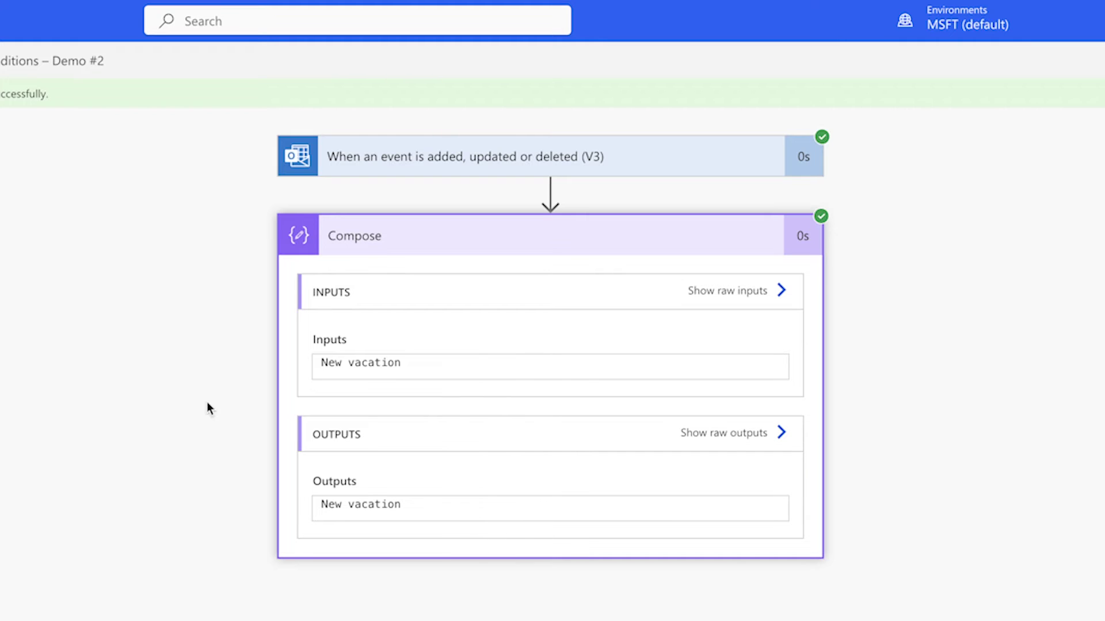
{"action": "left_click", "coordinate": [1073, 48]}
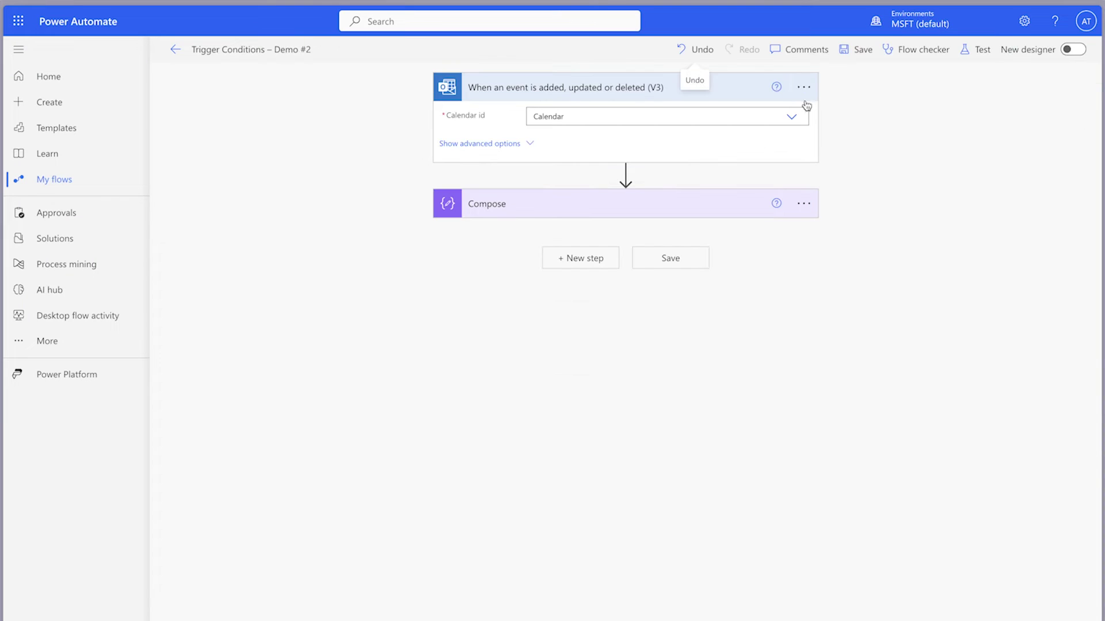
{"action": "left_click", "coordinate": [802, 93]}
{"action": "left_click", "coordinate": [855, 202]}
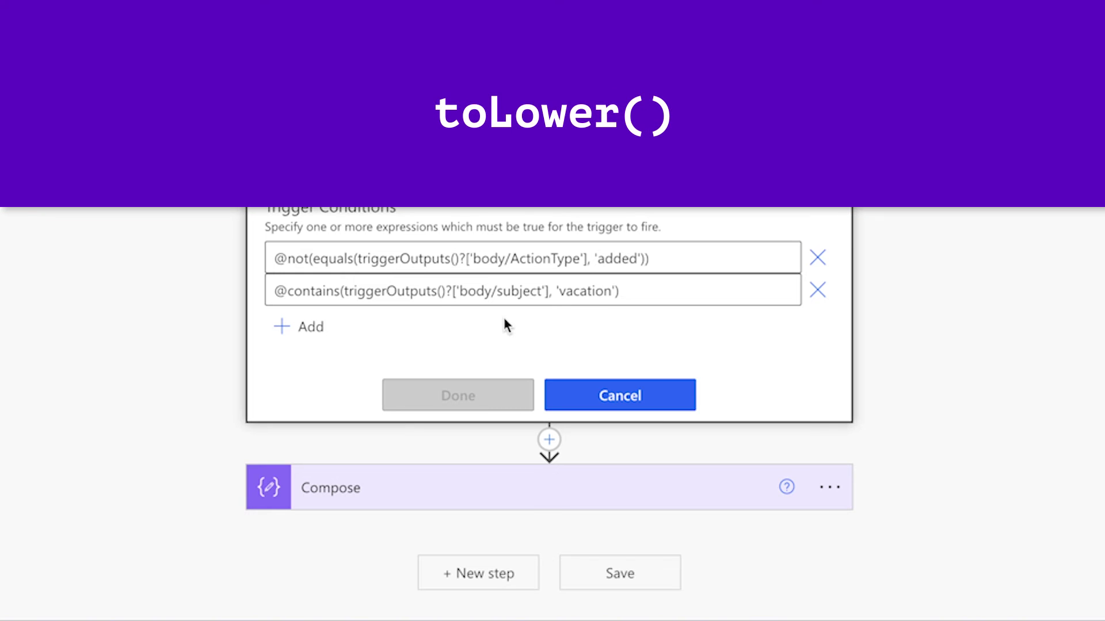
{"action": "left_click", "coordinate": [345, 292]}
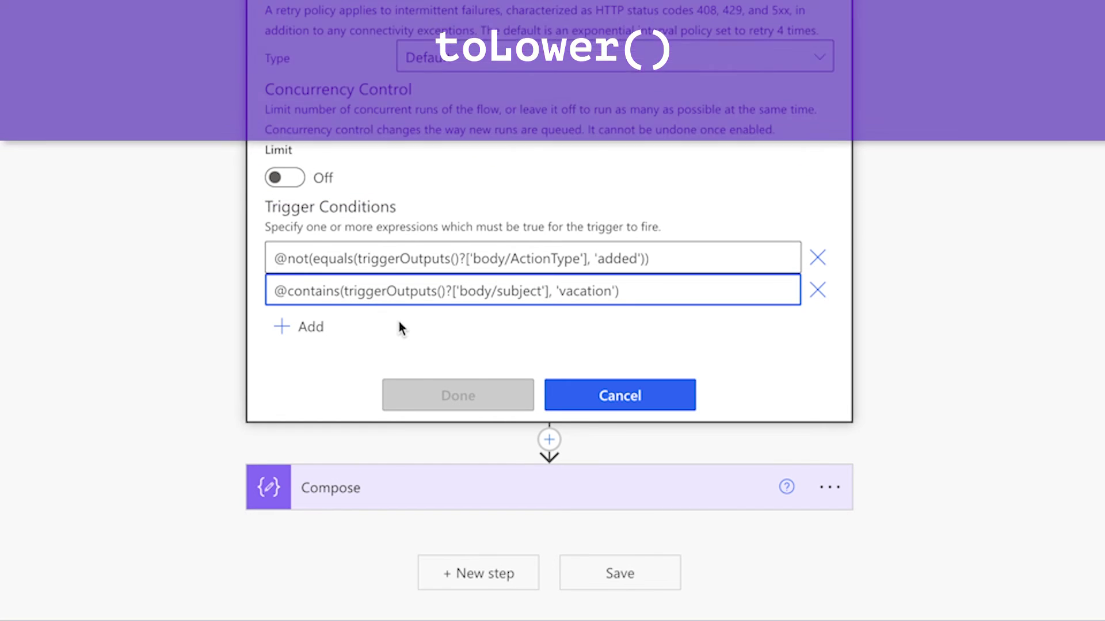
{"action": "type", "text": "toLower("}
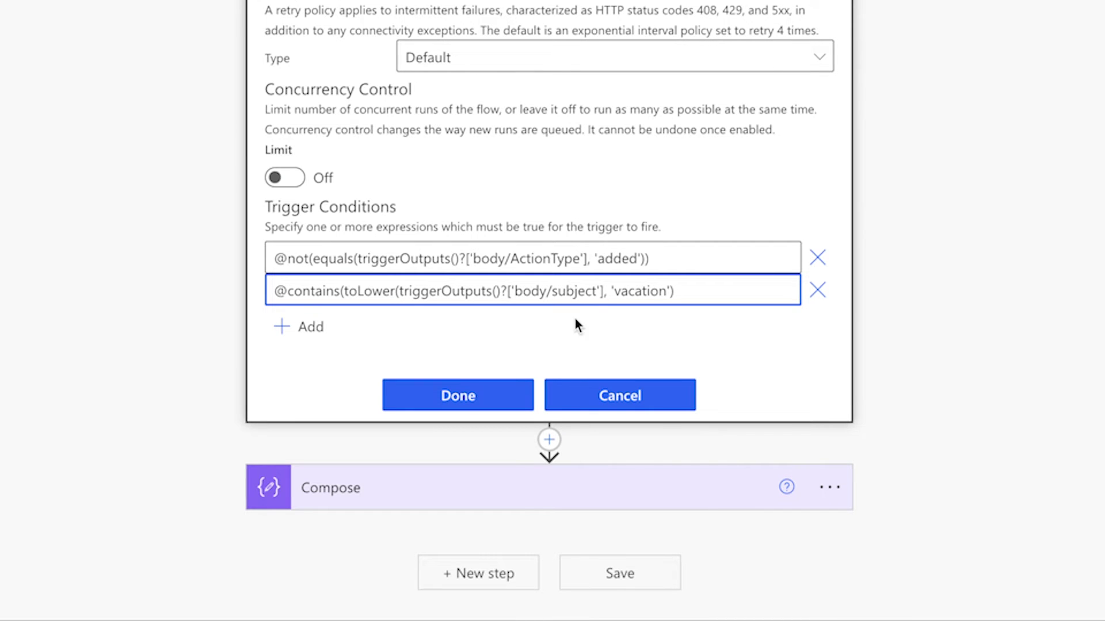
{"action": "left_click", "coordinate": [603, 292]}
{"action": "type", "text": ")"}
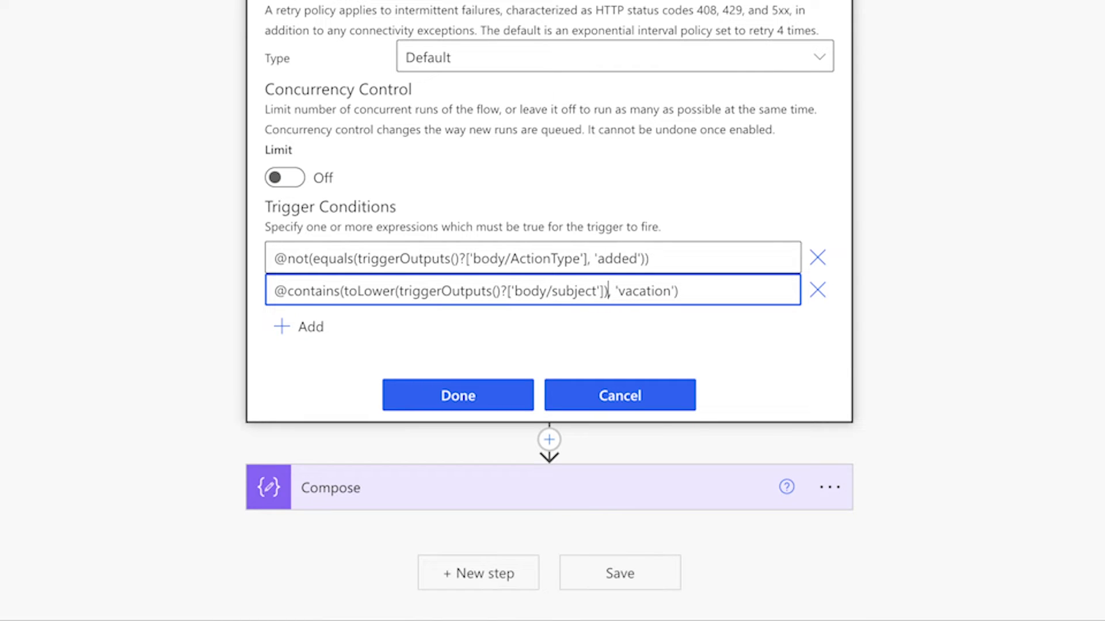
{"action": "left_click", "coordinate": [458, 396]}
{"action": "left_click", "coordinate": [878, 73]}
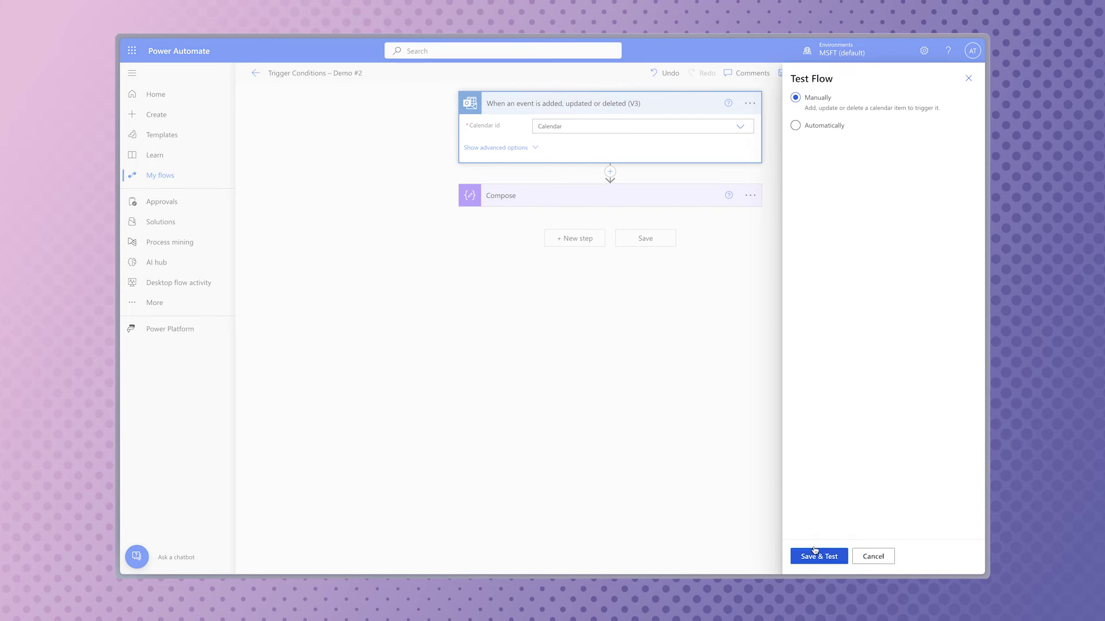
{"action": "left_click", "coordinate": [815, 550]}
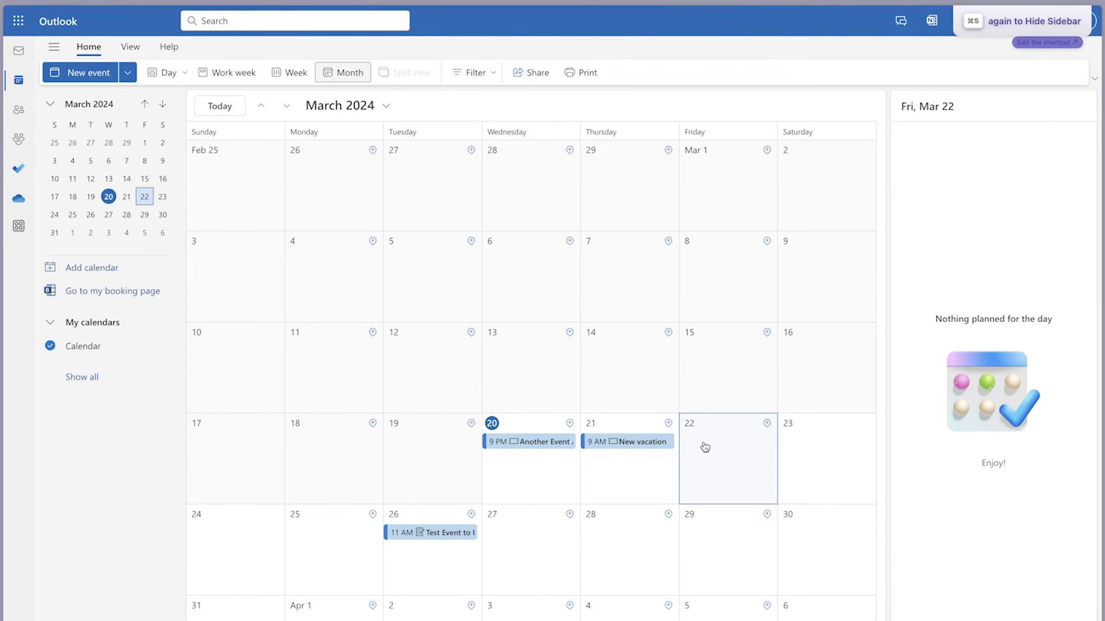
In the Outlook calendar, create and save an event titled Awesome VACATION Event on March 22.
{"action": "left_click", "coordinate": [705, 447]}
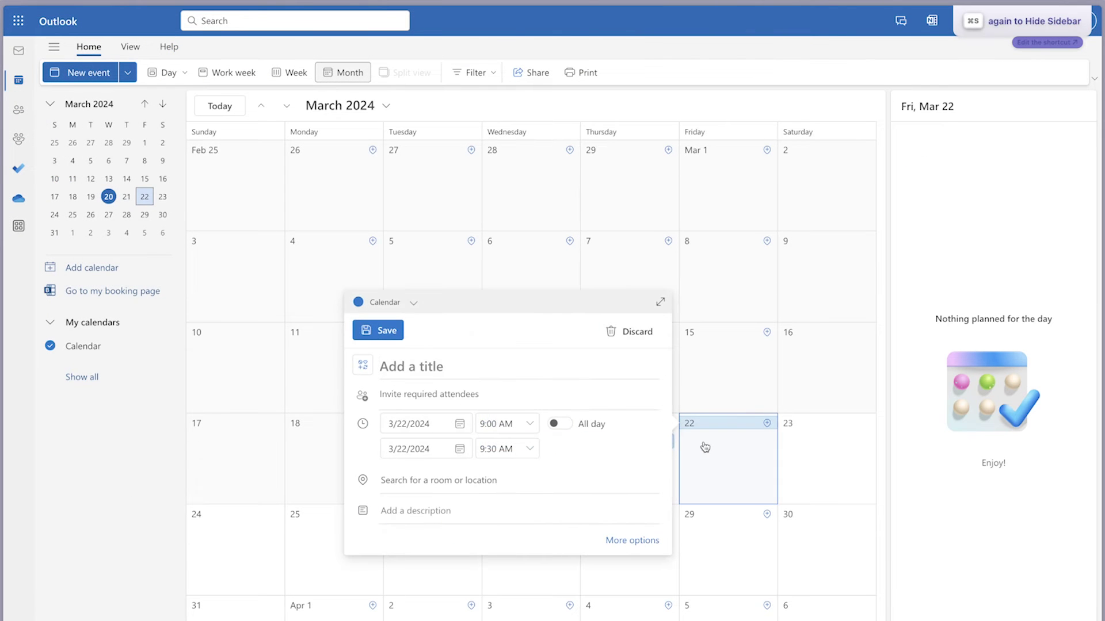
{"action": "type", "text": "Awe"}
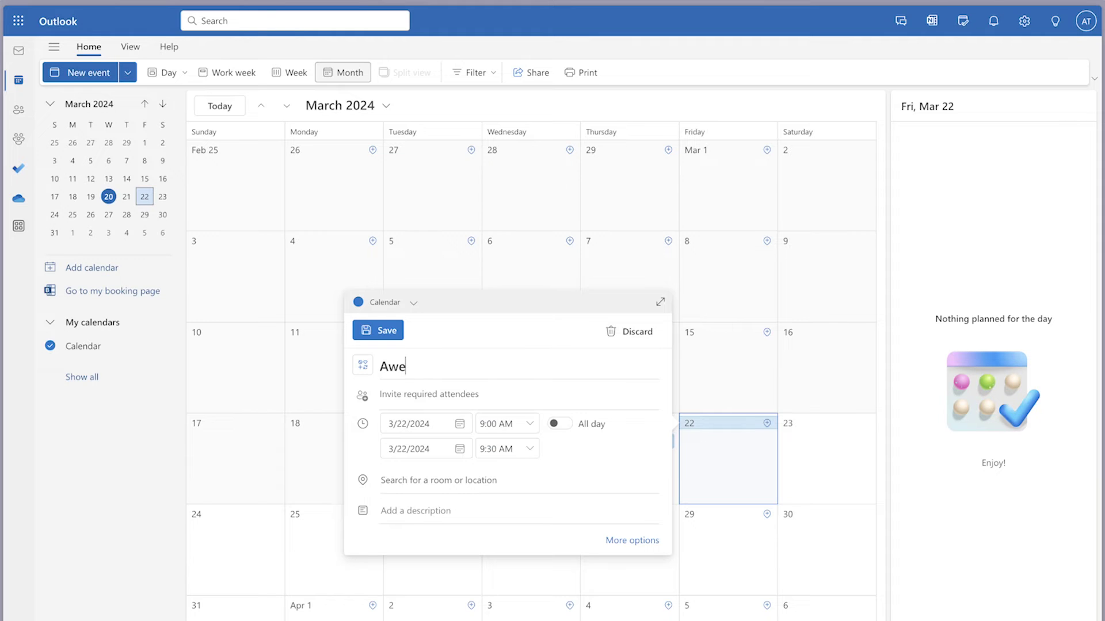
{"action": "type", "text": "some VACATION"}
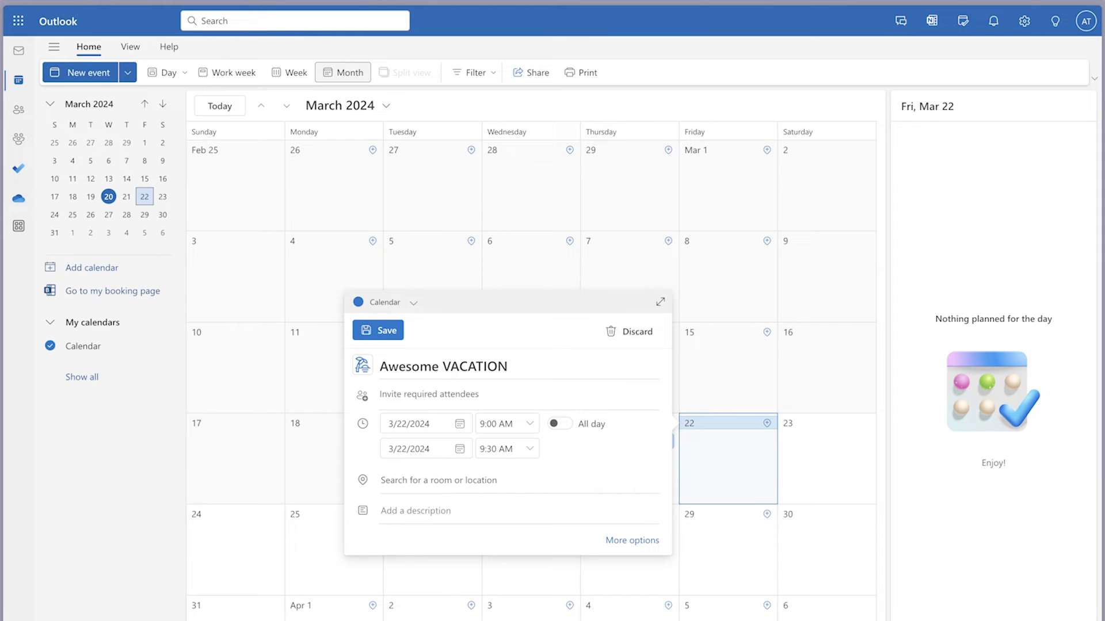
{"action": "type", "text": " Event"}
{"action": "left_click", "coordinate": [393, 332]}
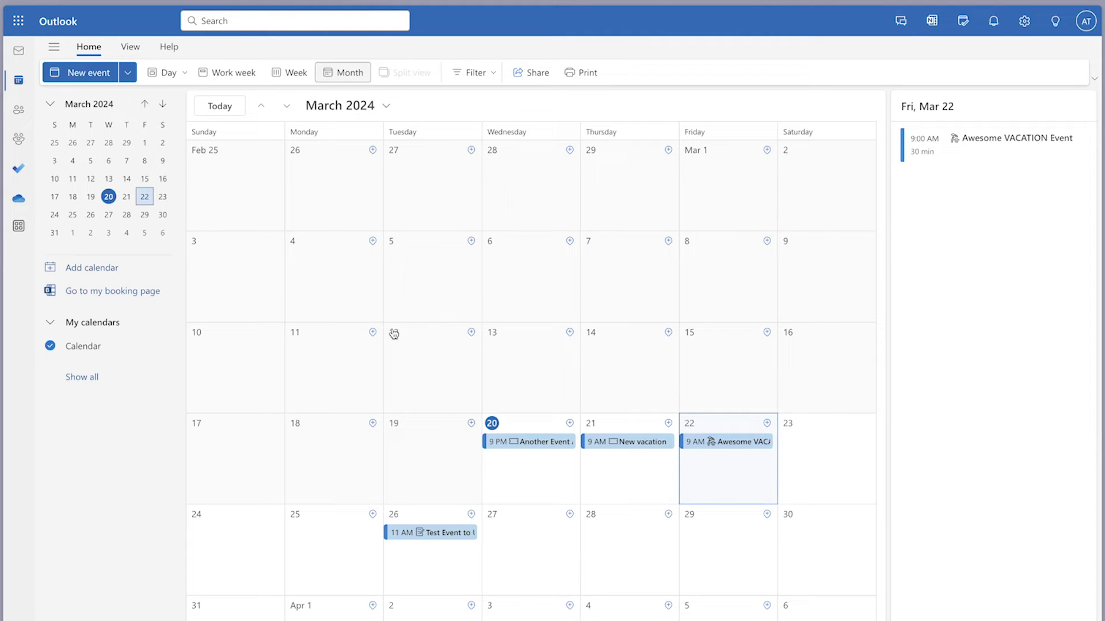
Move the Awesome VACATION Event to March 28 and open the Compose action of the flow run in Power Automate.
{"action": "left_click_drag", "start_coordinate": [723, 442], "coordinate": [631, 532]}
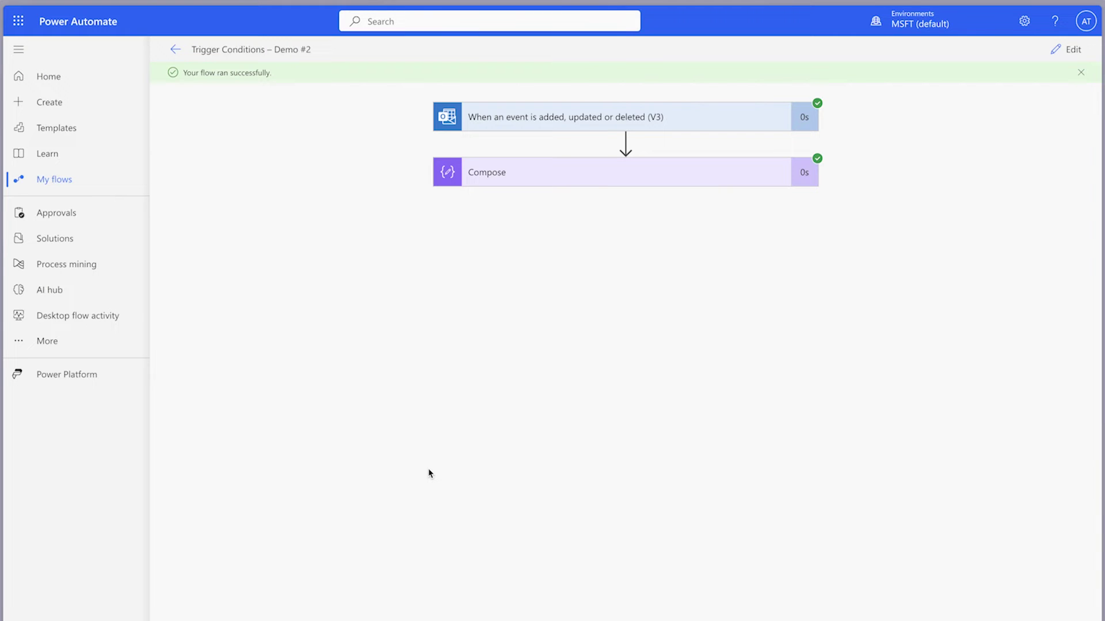
{"action": "left_click", "coordinate": [662, 172]}
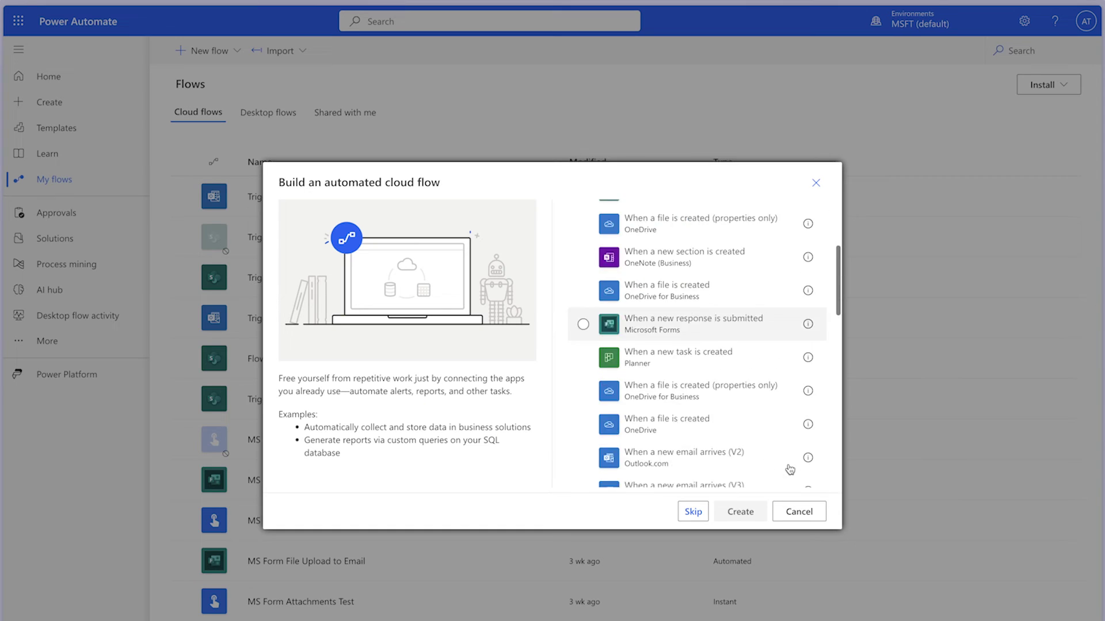
Look through the triggers available for a new automated cloud flow.
{"action": "scroll", "coordinate": [788, 465], "scroll_direction": "down", "scroll_amount": 5}
{"action": "scroll", "coordinate": [790, 468], "scroll_direction": "up", "scroll_amount": 4}
{"action": "scroll", "coordinate": [790, 468], "scroll_direction": "down", "scroll_amount": 10}
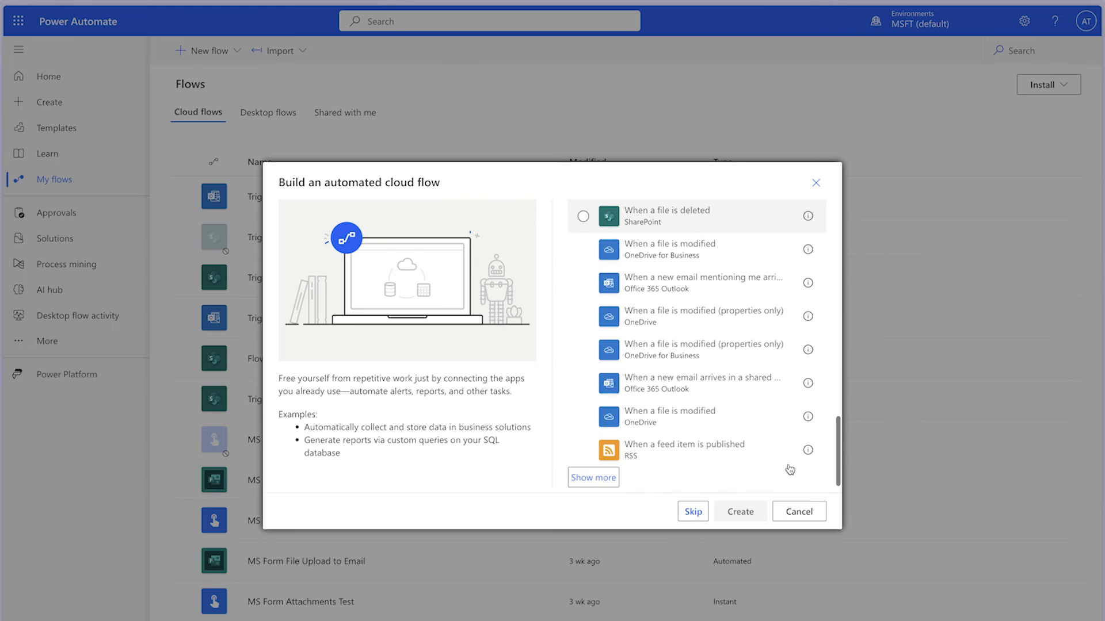
{"action": "scroll", "coordinate": [752, 458], "scroll_direction": "up", "scroll_amount": 6}
{"action": "scroll", "coordinate": [752, 459], "scroll_direction": "up", "scroll_amount": 5}
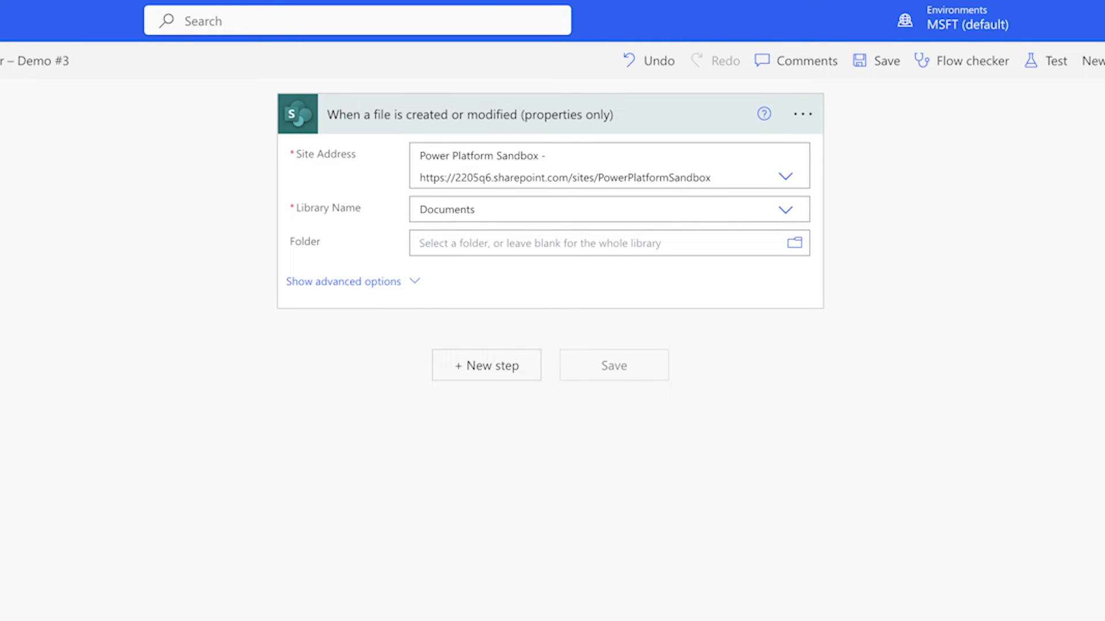
Add a Compose action after the SharePoint file trigger, with the file's Name dynamic content as its input.
{"action": "left_click", "coordinate": [513, 373]}
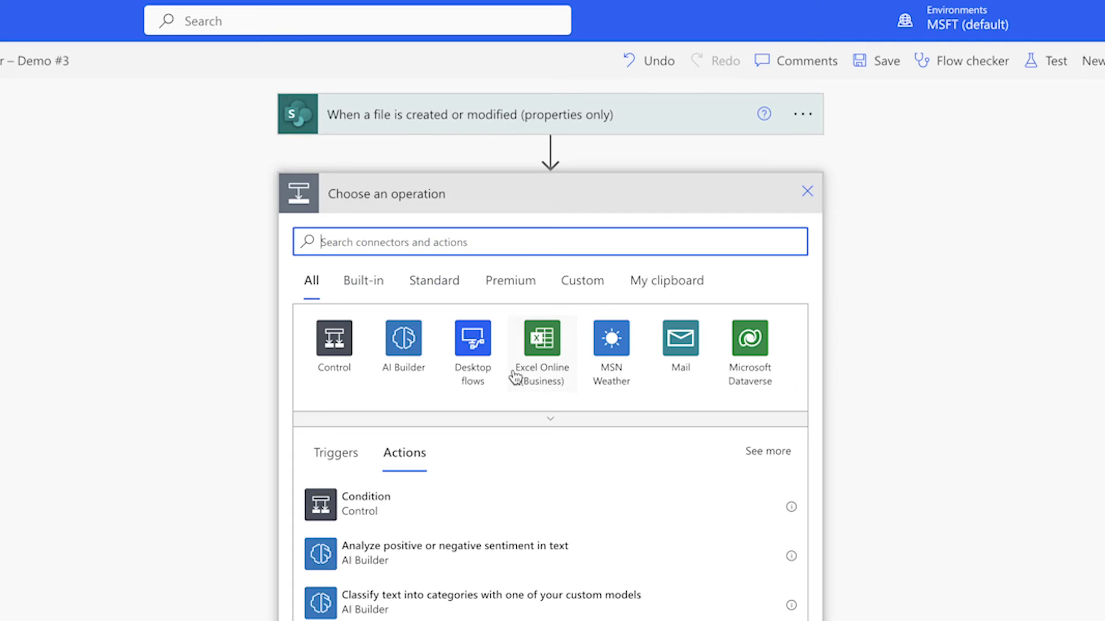
{"action": "type", "text": "compose"}
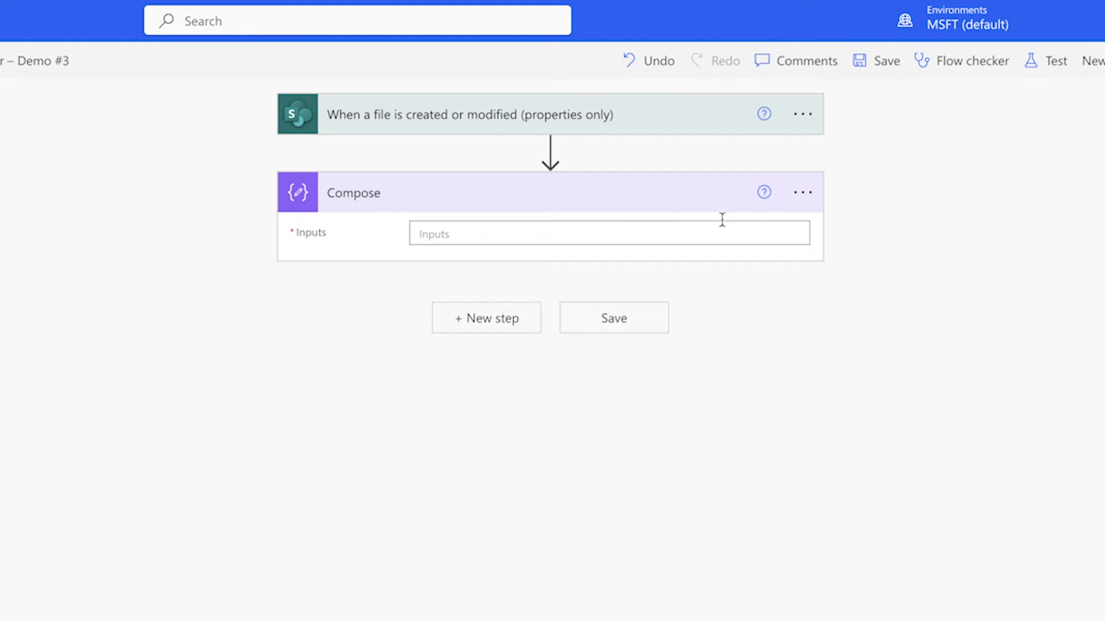
{"action": "left_click", "coordinate": [1002, 367]}
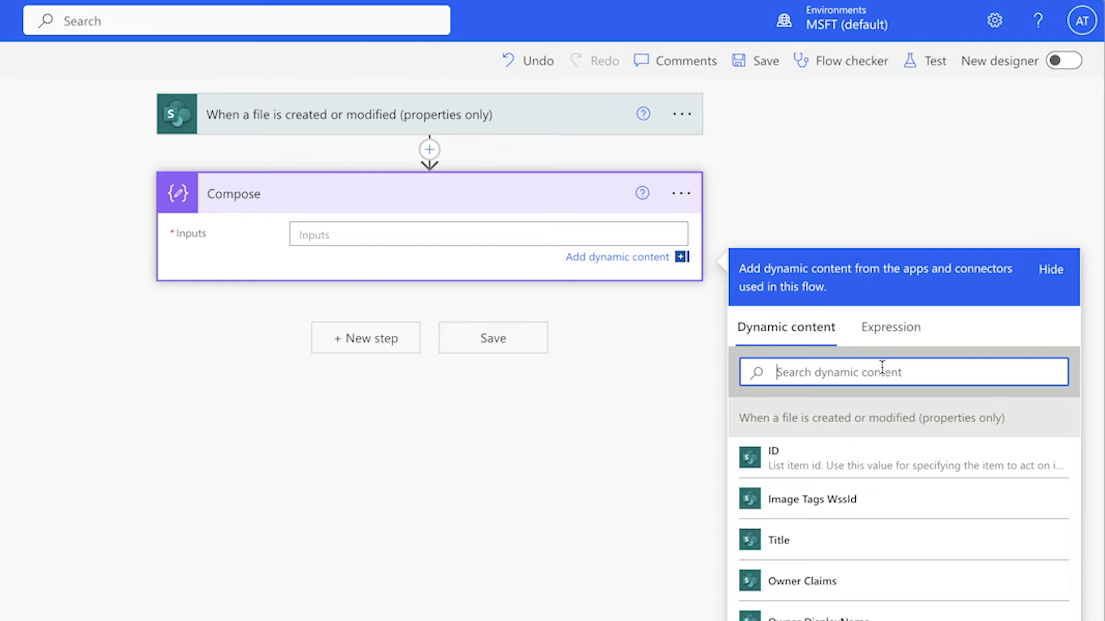
{"action": "type", "text": "name"}
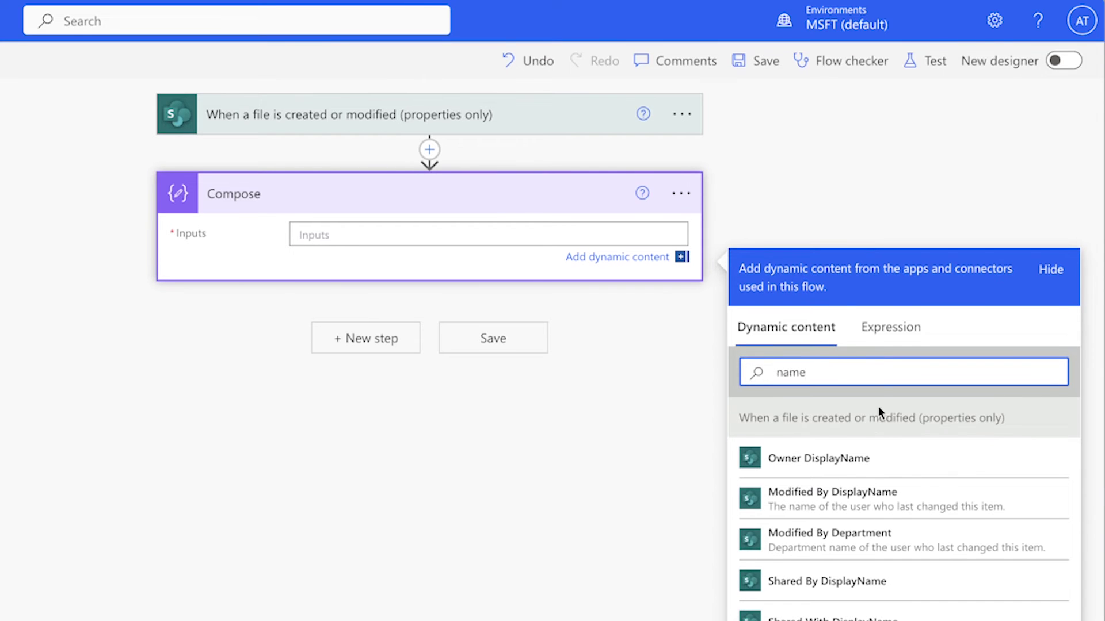
{"action": "scroll", "coordinate": [868, 476], "scroll_direction": "down", "scroll_amount": 1}
{"action": "left_click", "coordinate": [814, 515]}
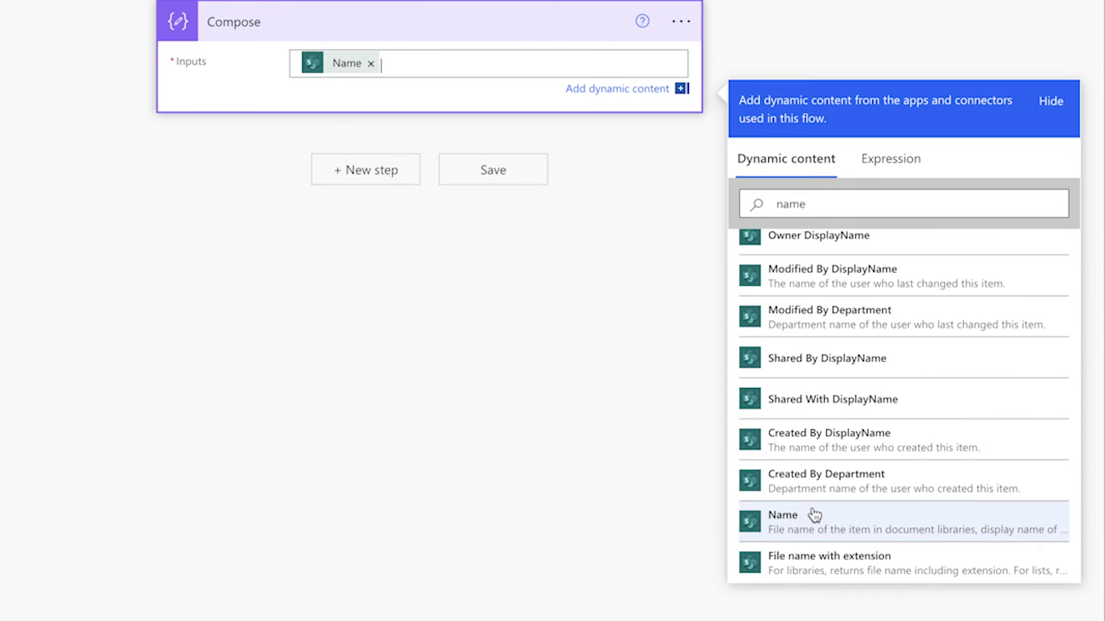
Add a Filter array action with the condition IsFolder is equal to true.
{"action": "left_click", "coordinate": [394, 180]}
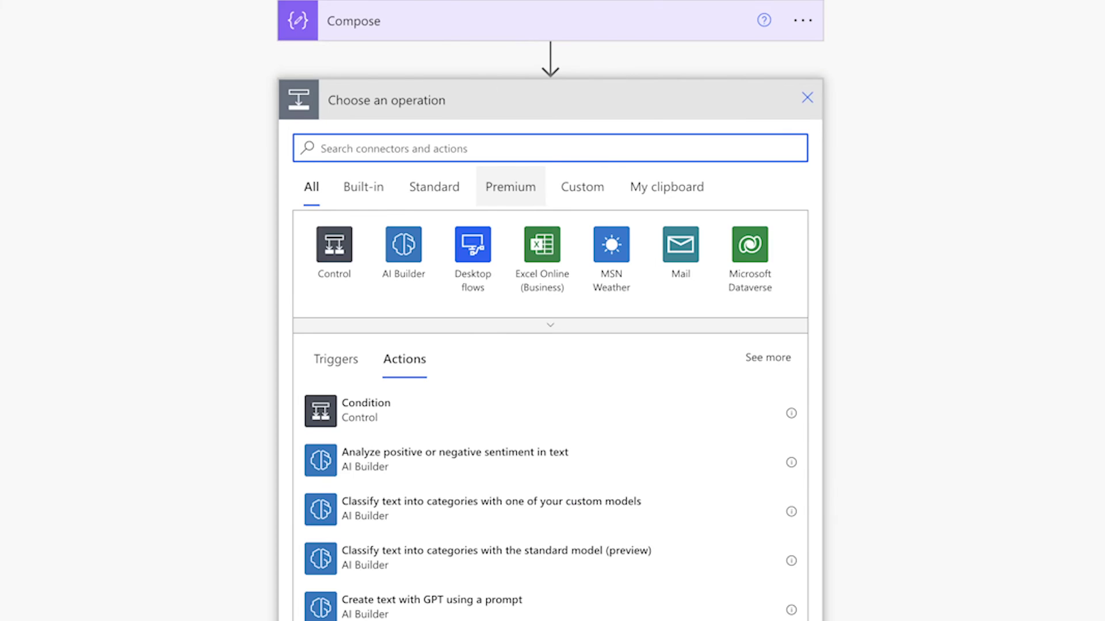
{"action": "type", "text": "filter"}
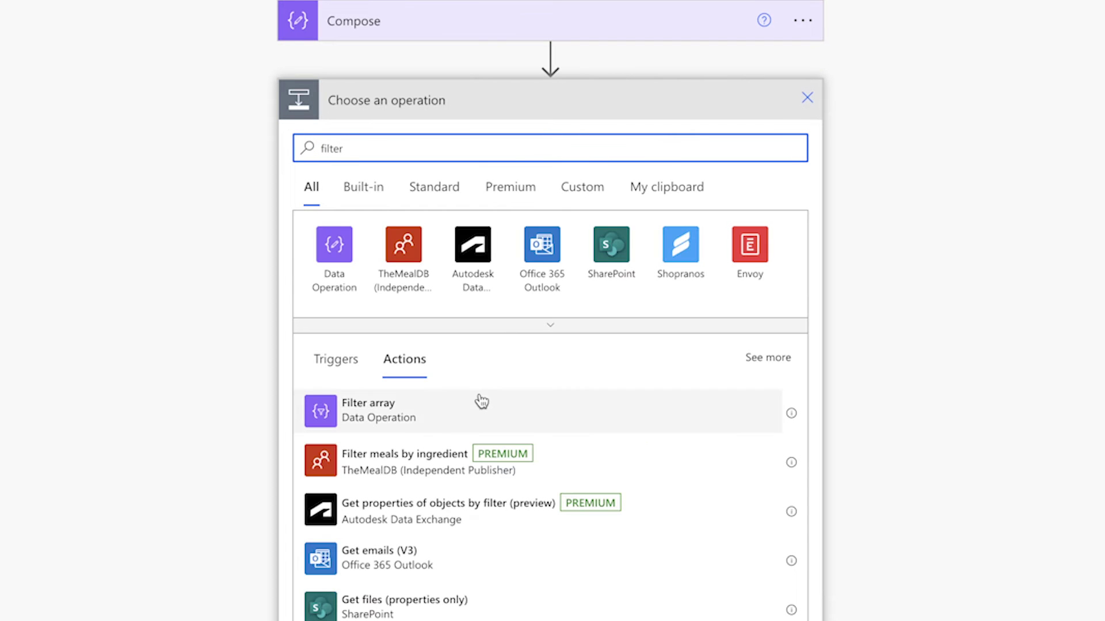
{"action": "left_click", "coordinate": [493, 411]}
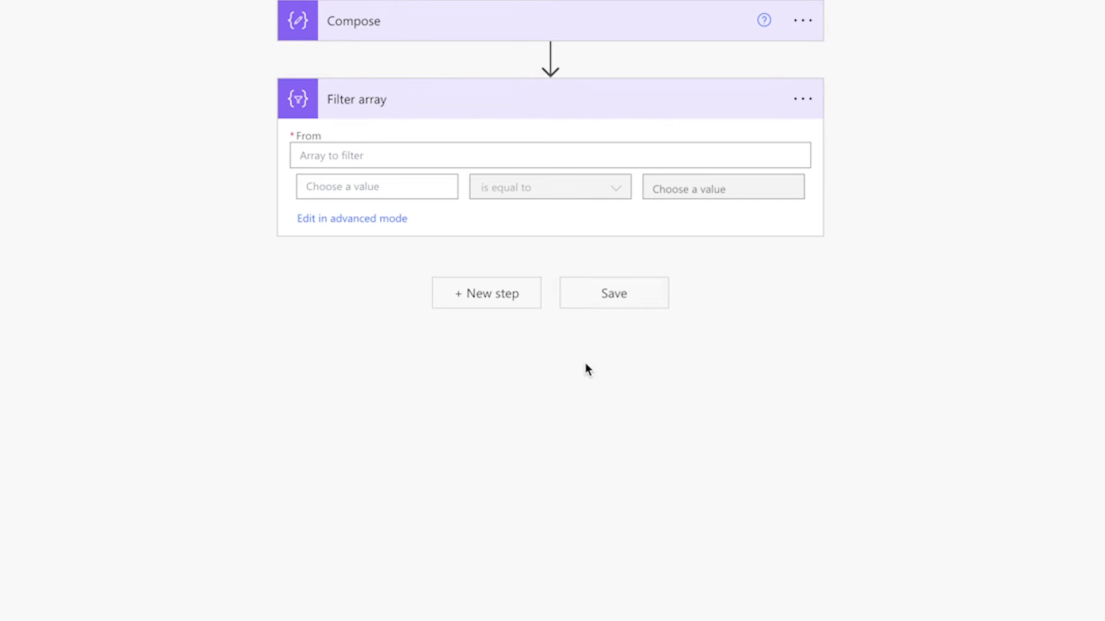
{"action": "left_click", "coordinate": [407, 191]}
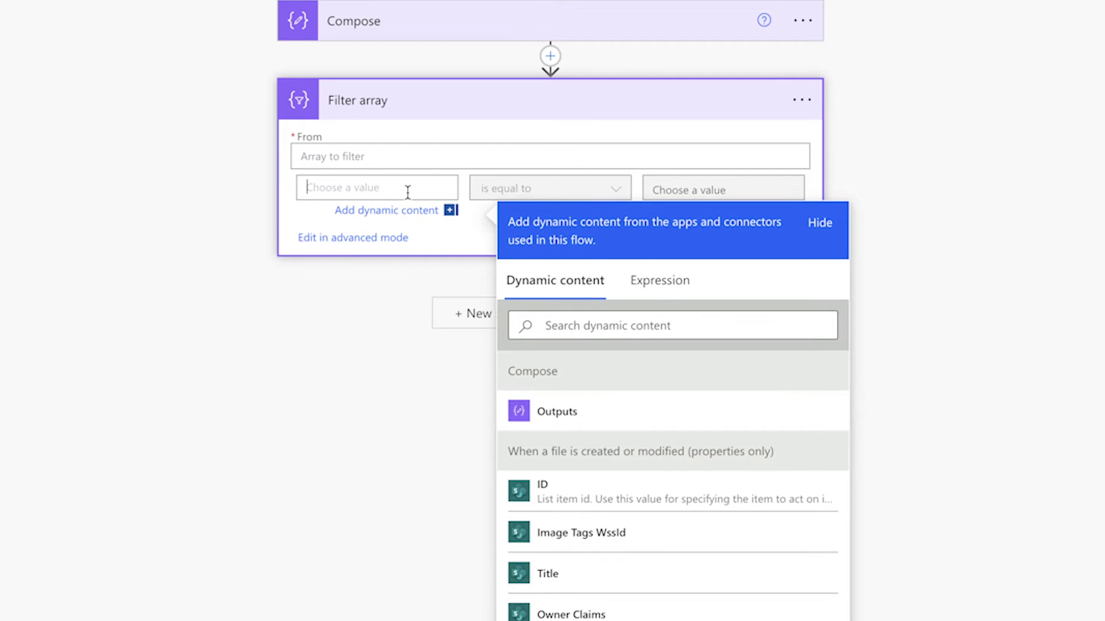
{"action": "type", "text": "isfold"}
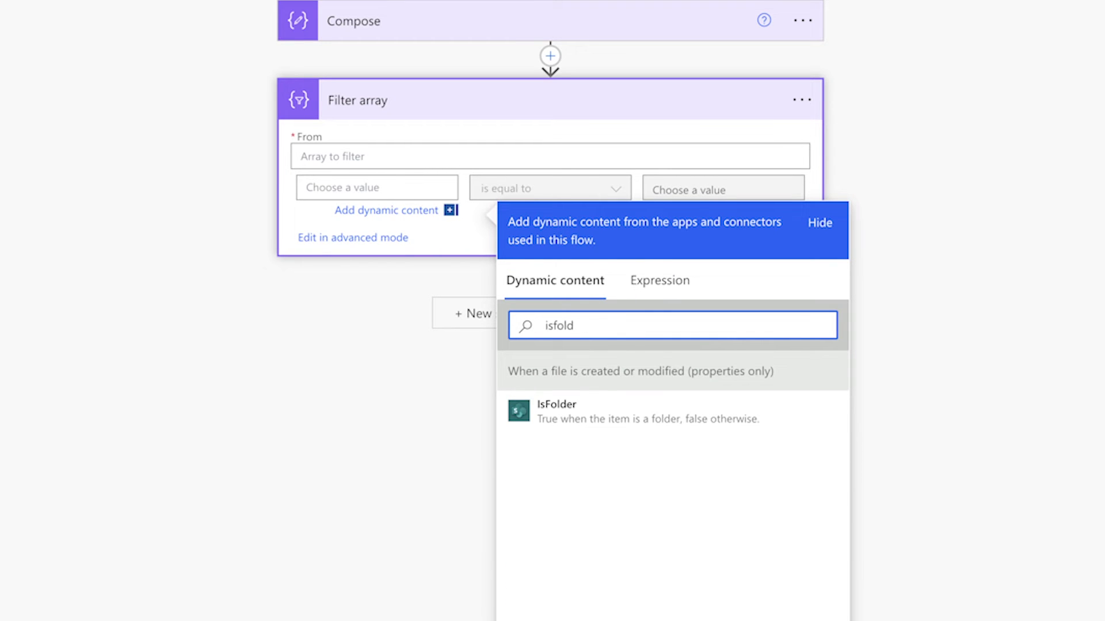
{"action": "left_click", "coordinate": [625, 406]}
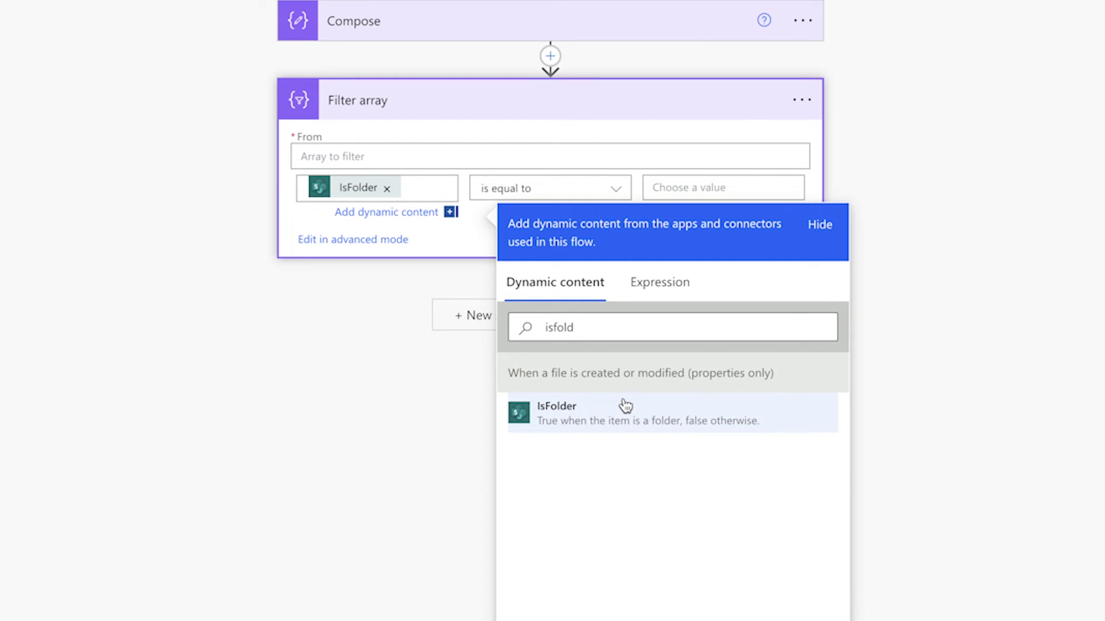
{"action": "left_click", "coordinate": [688, 188]}
{"action": "type", "text": "true"}
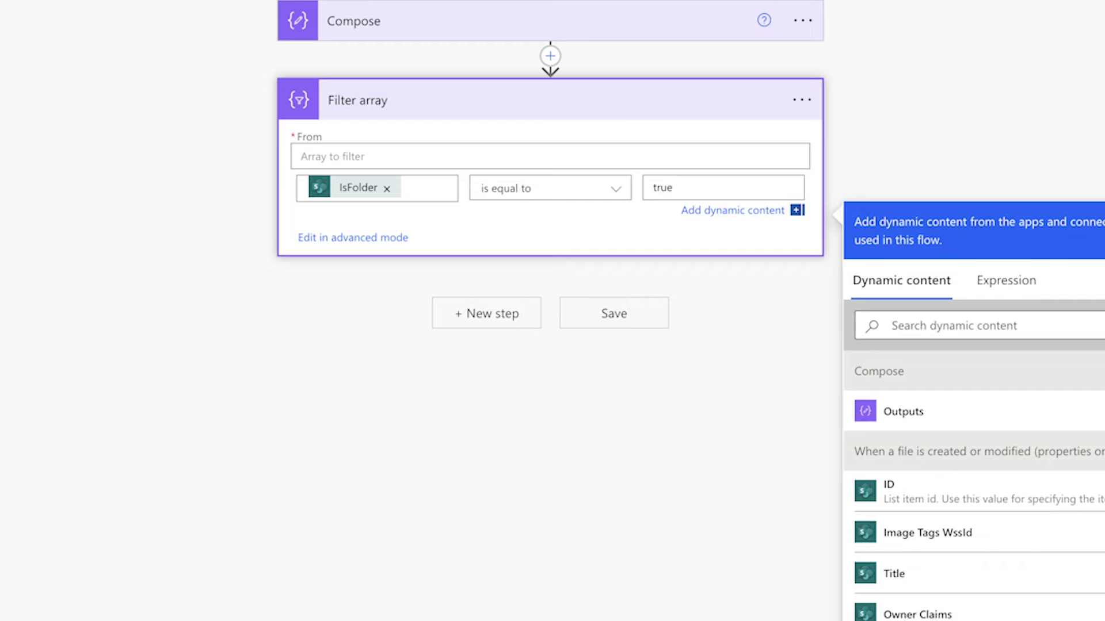
{"action": "left_click", "coordinate": [403, 238]}
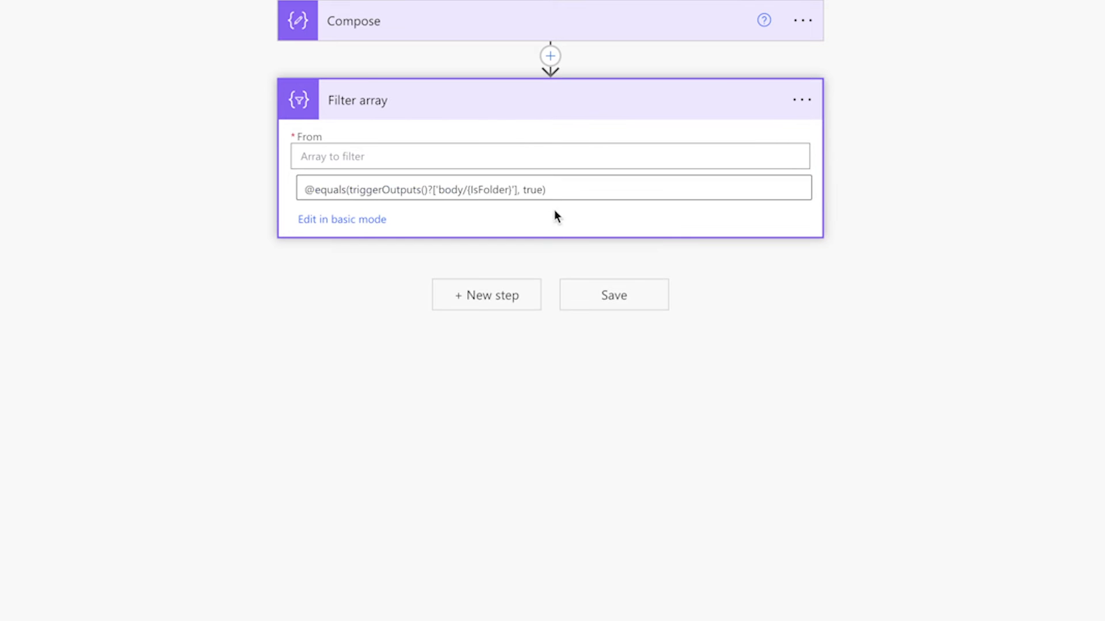
{"action": "key", "text": "super+a"}
{"action": "key", "text": "super+c"}
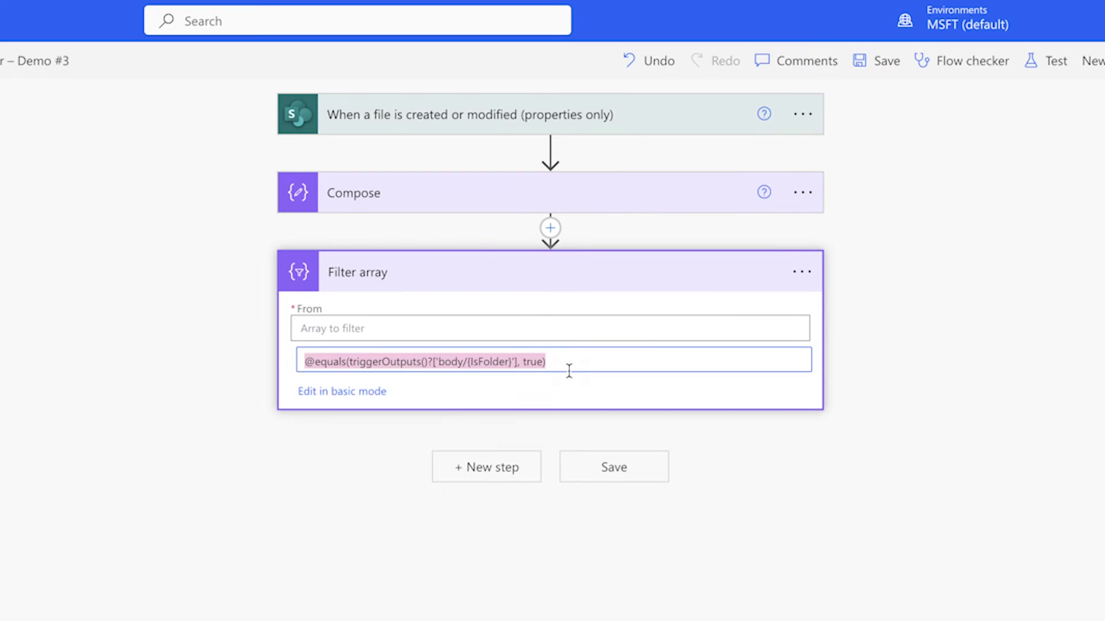
{"action": "left_click", "coordinate": [813, 126]}
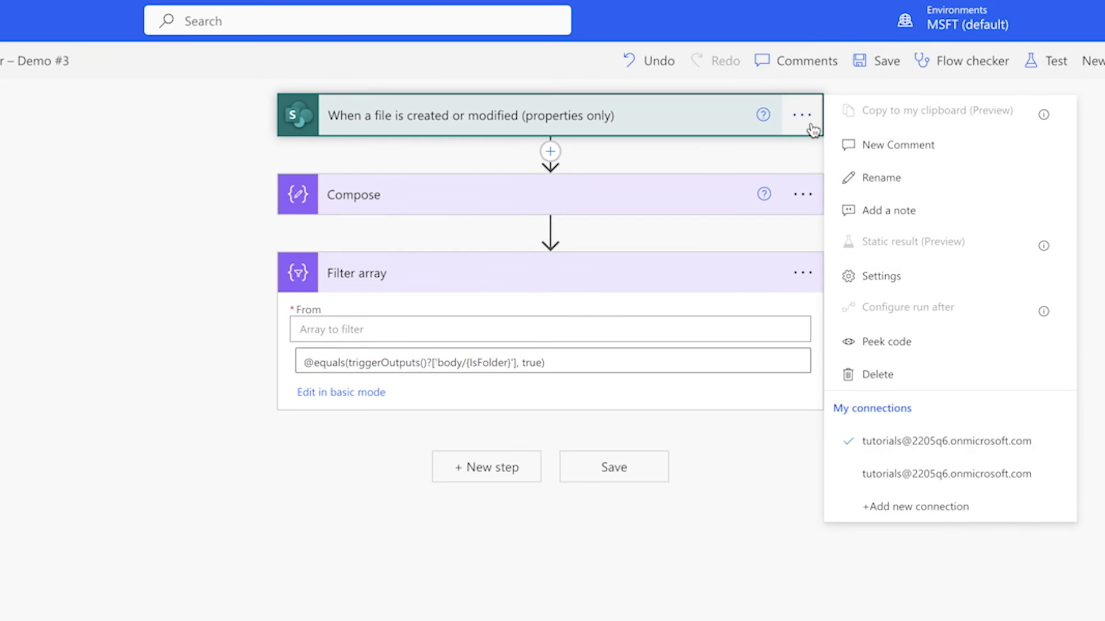
{"action": "left_click", "coordinate": [884, 276]}
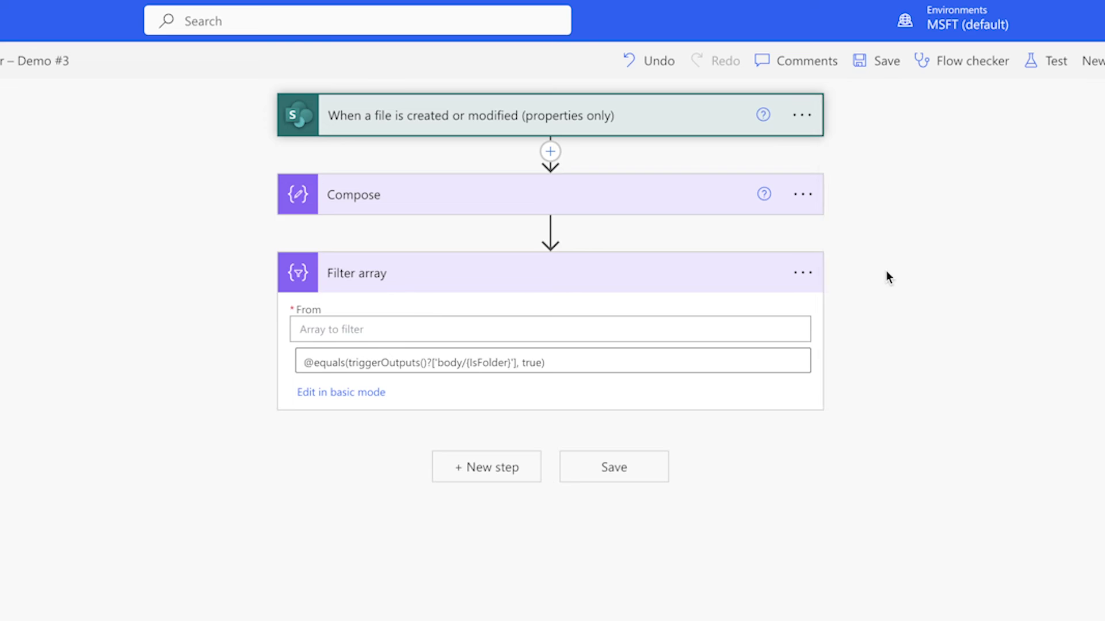
{"action": "left_click", "coordinate": [344, 470]}
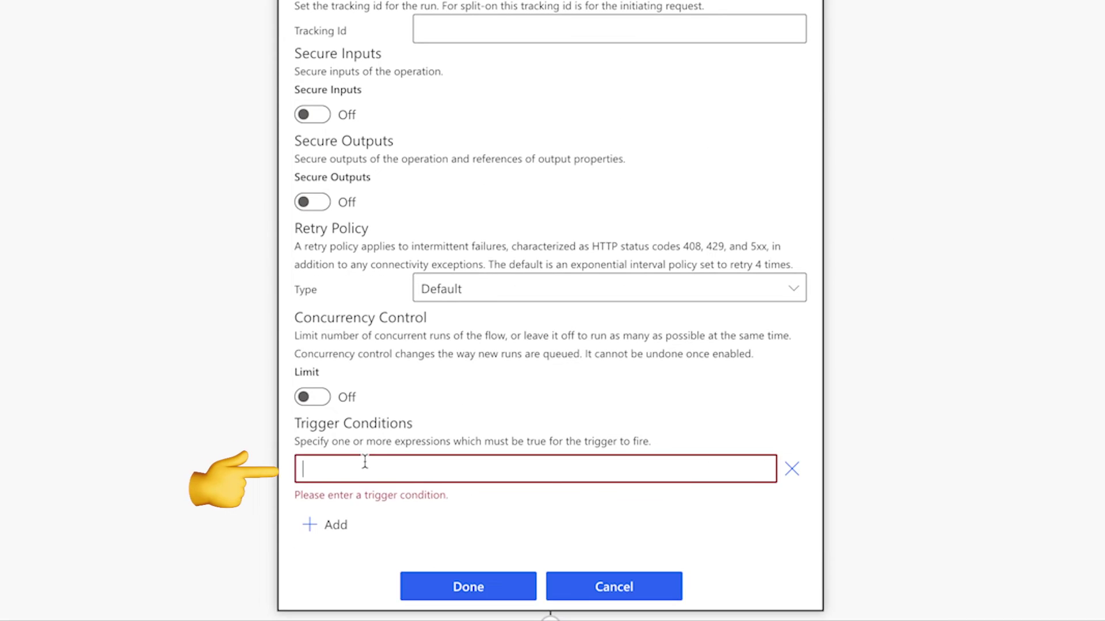
{"action": "left_click", "coordinate": [369, 463]}
{"action": "key", "text": "super+v"}
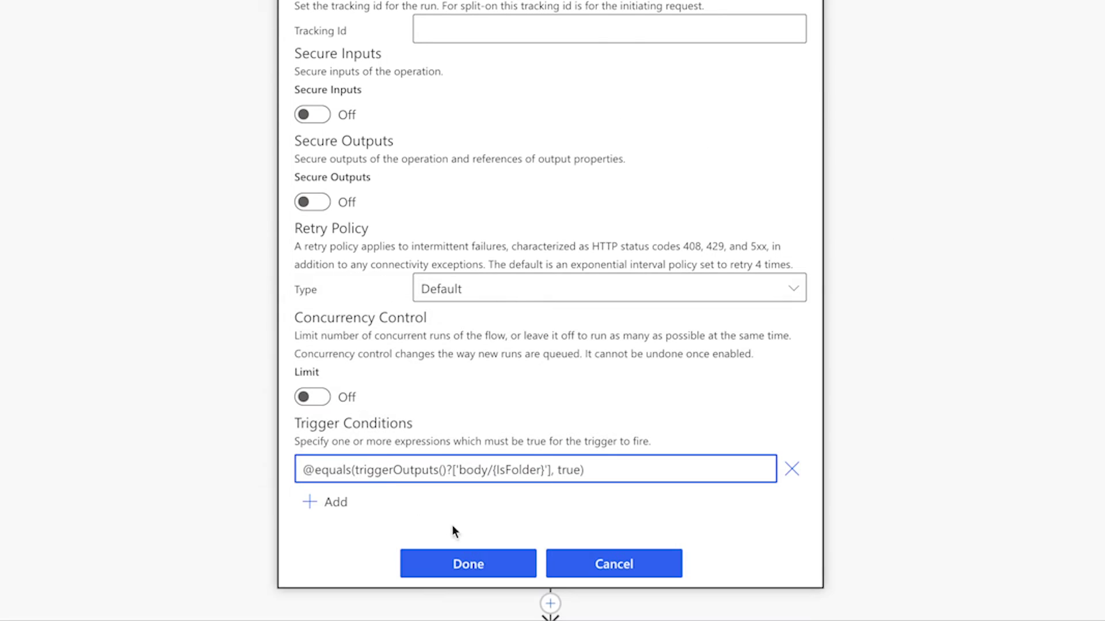
{"action": "left_click", "coordinate": [467, 561]}
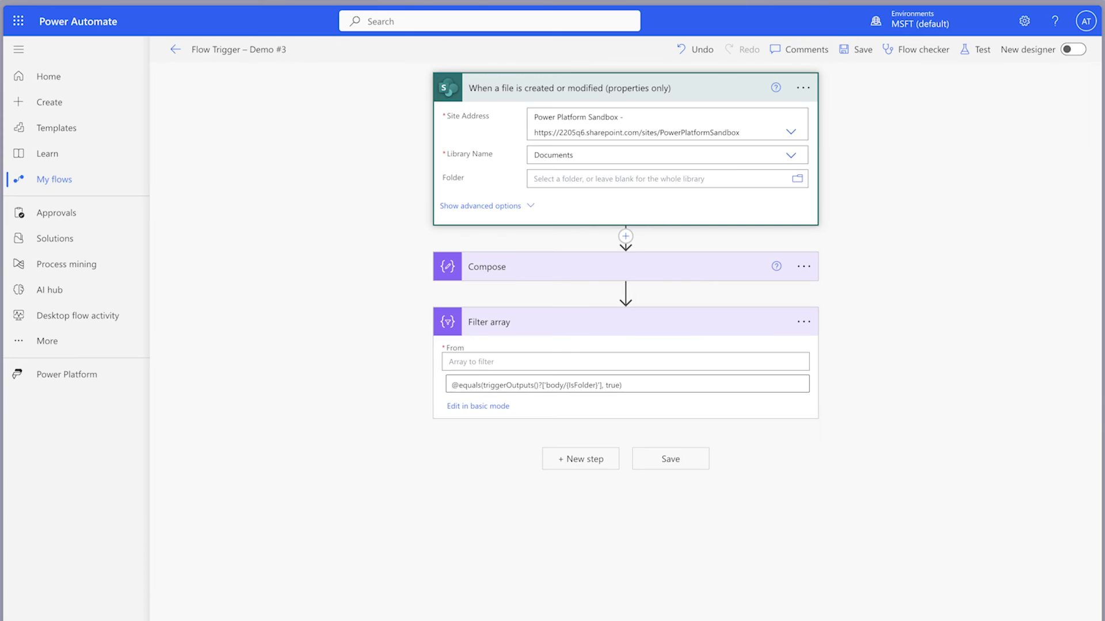
Delete the Filter array action from the flow, save it, and start a manual test.
{"action": "left_click", "coordinate": [803, 321]}
{"action": "left_click", "coordinate": [856, 504]}
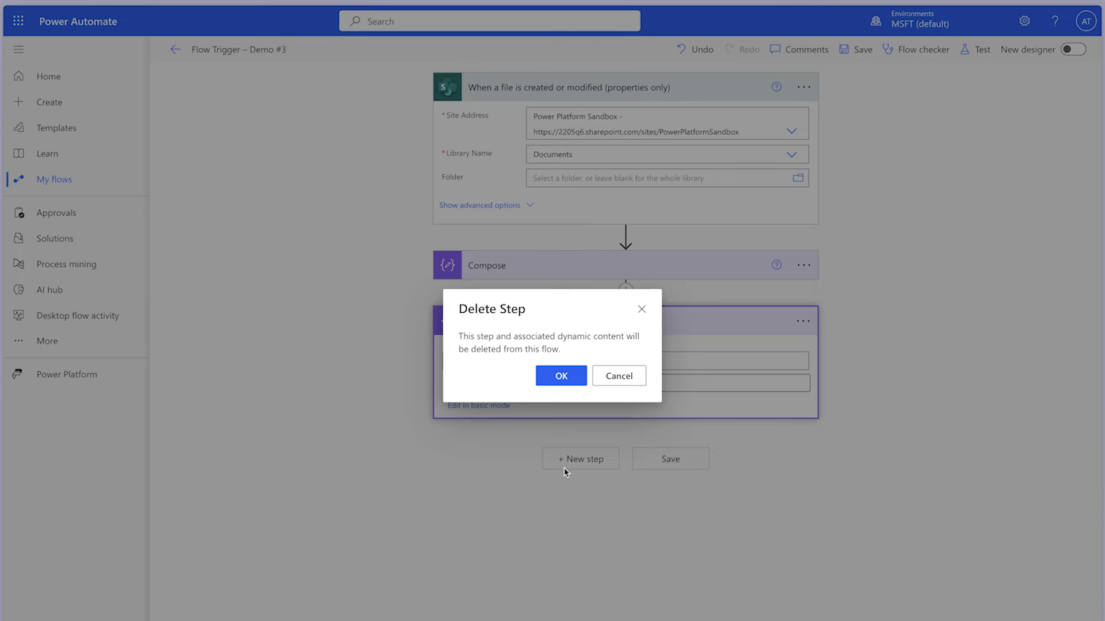
{"action": "left_click", "coordinate": [573, 380]}
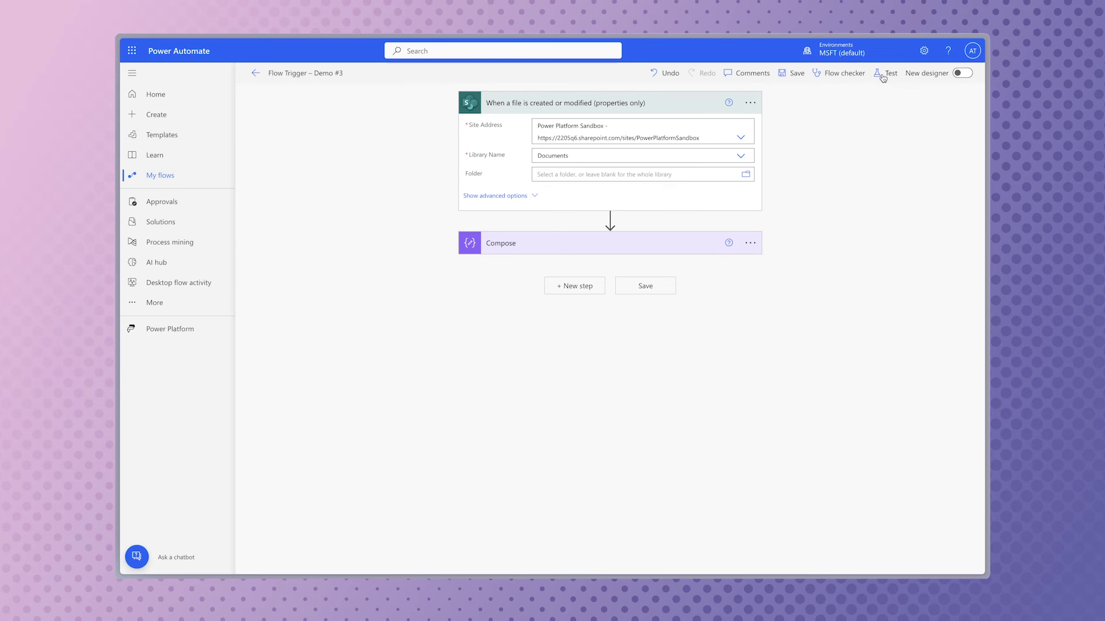
{"action": "left_click", "coordinate": [975, 49]}
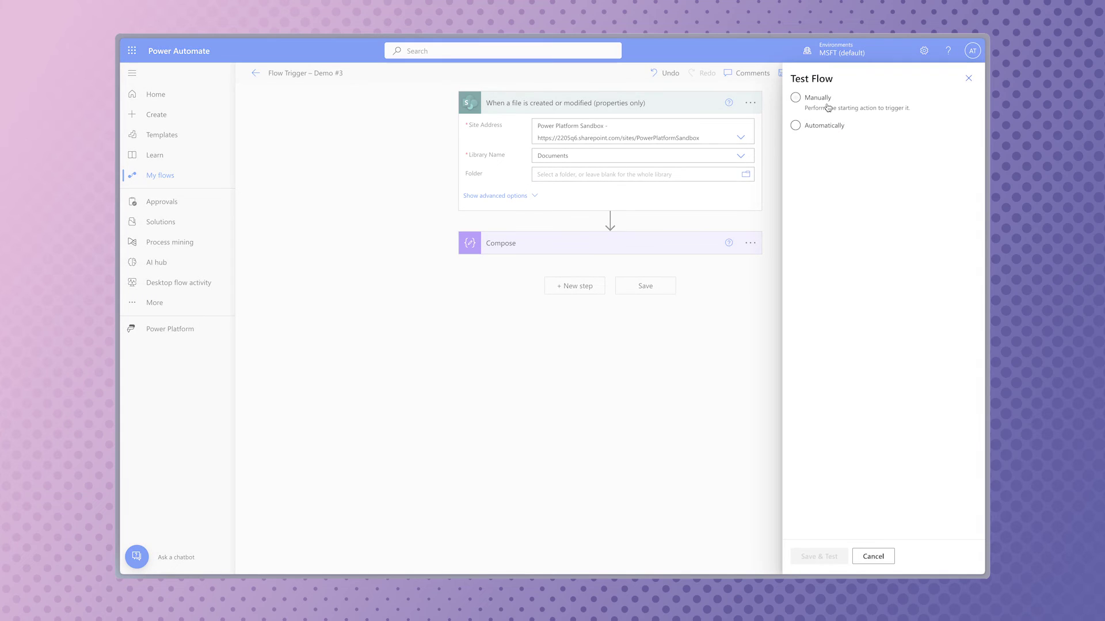
{"action": "left_click", "coordinate": [819, 555]}
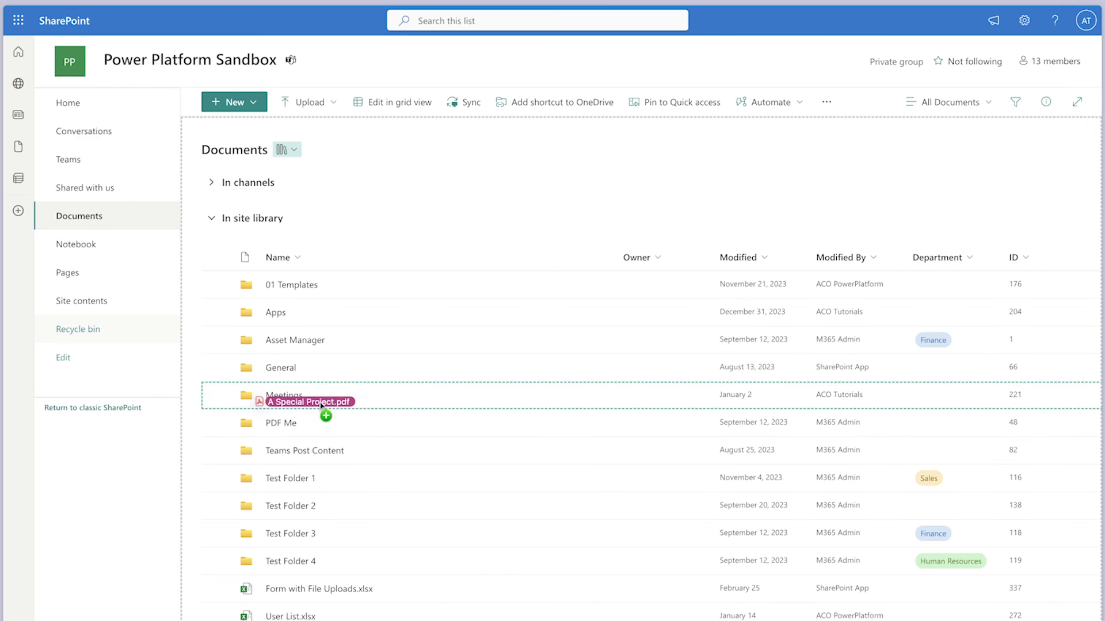
In the SharePoint Documents library, upload A Special Project.pdf and create a folder named "This is a New Folder".
{"action": "left_click_drag", "start_coordinate": [318, 402], "coordinate": [465, 591]}
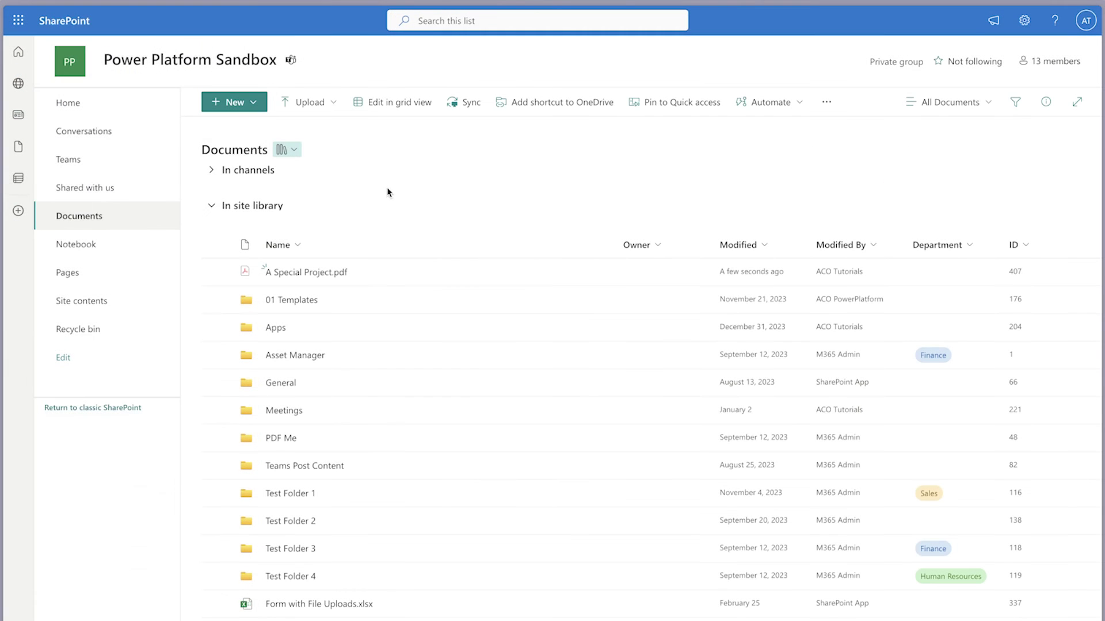
{"action": "left_click", "coordinate": [253, 106]}
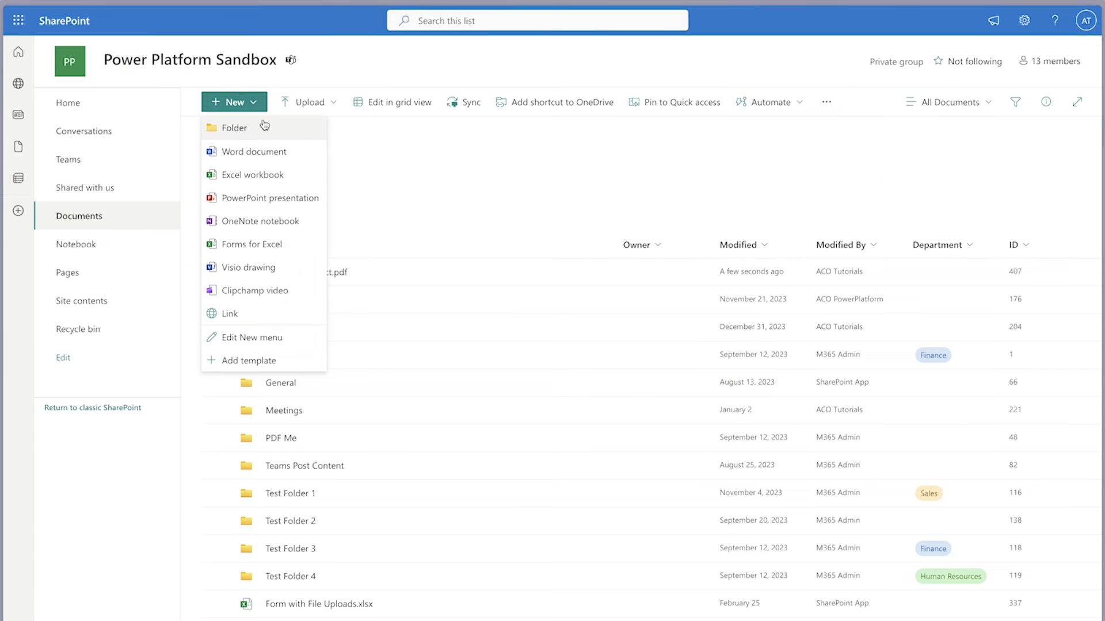
{"action": "left_click", "coordinate": [264, 127]}
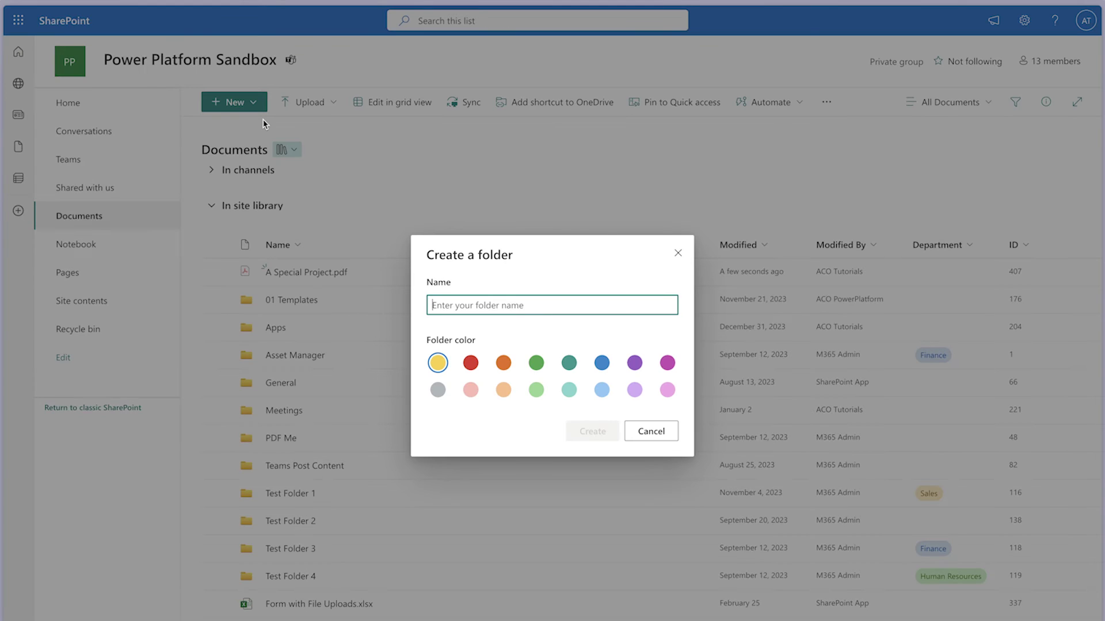
{"action": "type", "text": "This is a New Folder"}
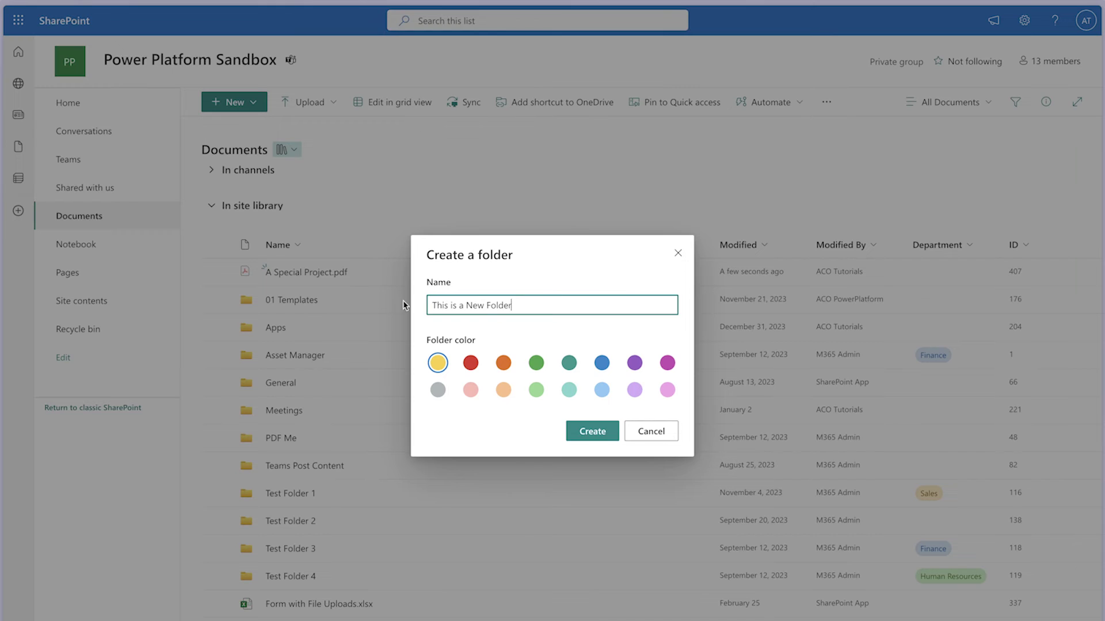
{"action": "left_click", "coordinate": [581, 433]}
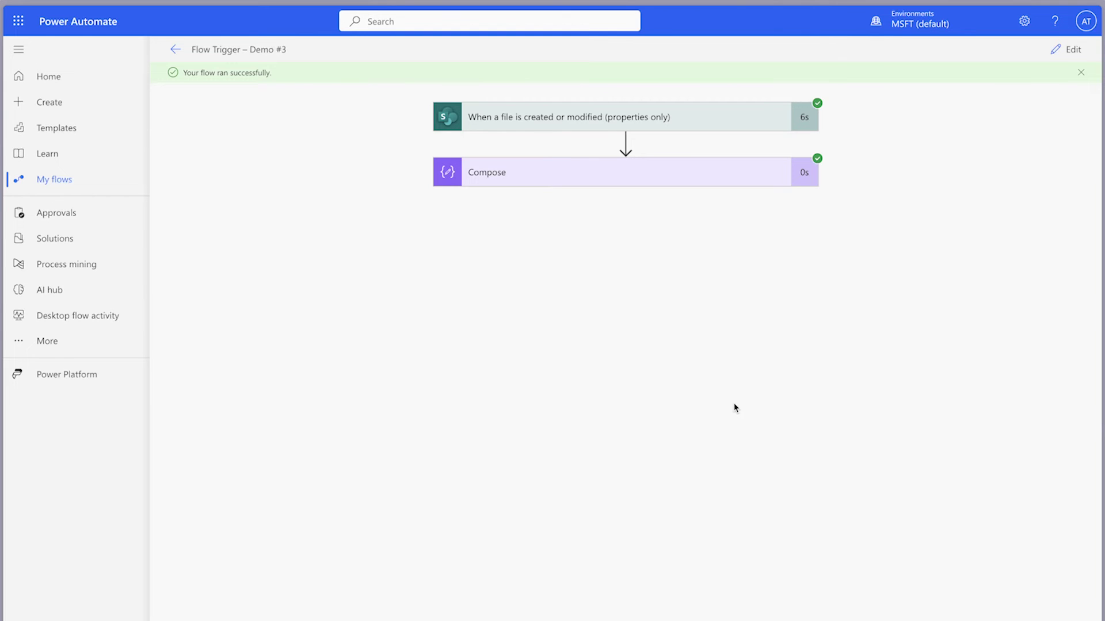
Reopen Flow Trigger – Demo #3 in Power Automate for editing and add a Filter array action after Compose.
{"action": "left_click", "coordinate": [1061, 50]}
{"action": "left_click", "coordinate": [586, 318]}
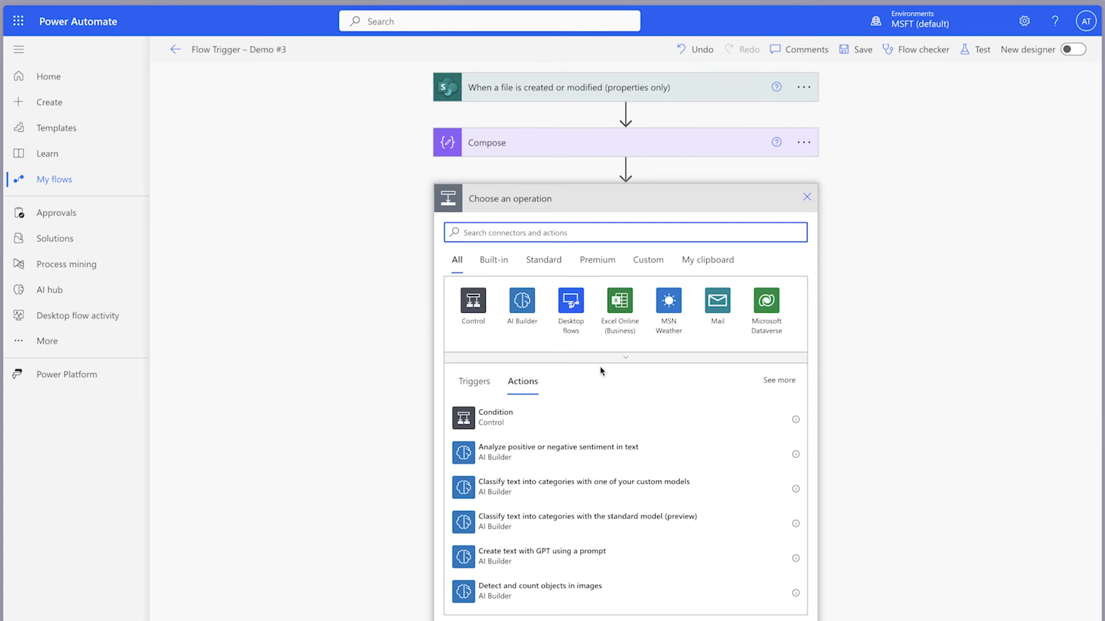
{"action": "type", "text": "filter"}
{"action": "left_click", "coordinate": [543, 416]}
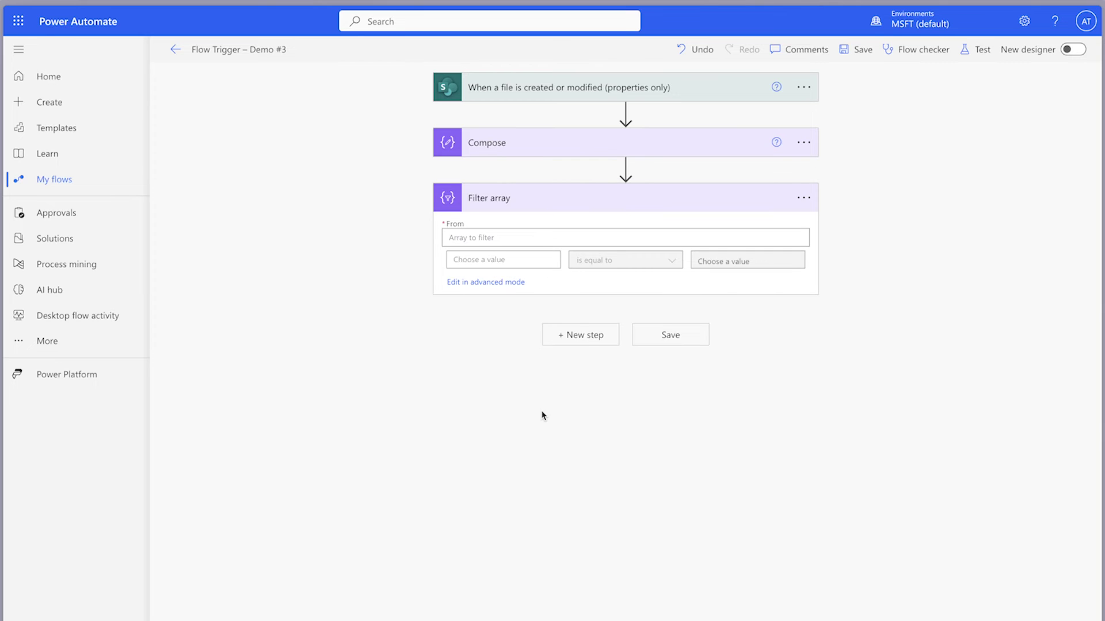
Set the Filter array condition to the trigger's Name dynamic content contains "awesome".
{"action": "left_click", "coordinate": [503, 259]}
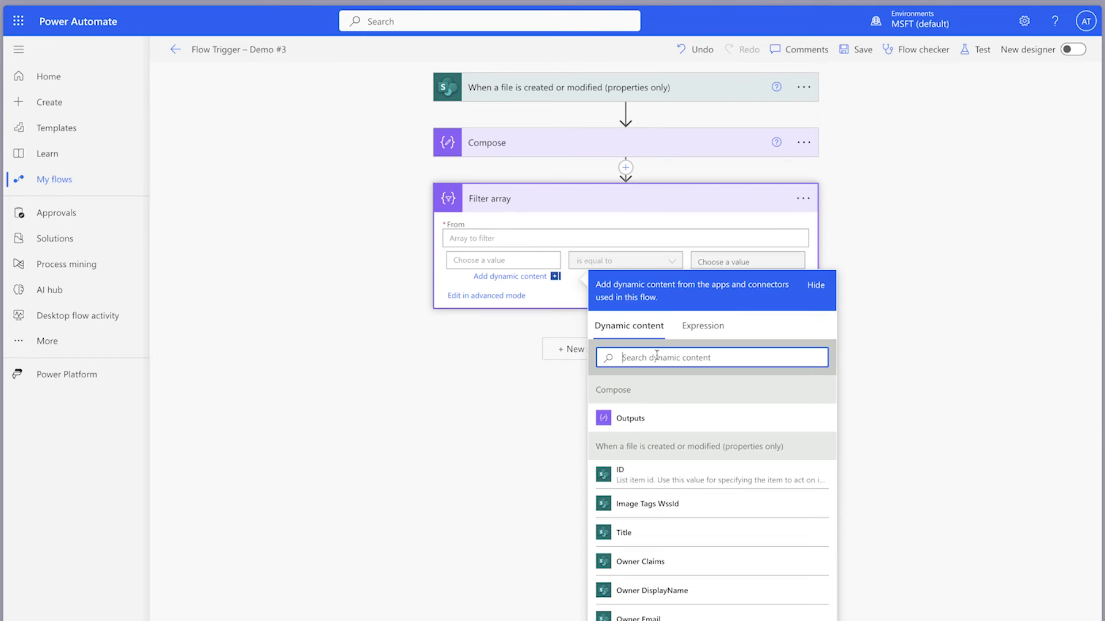
{"action": "type", "text": "name"}
{"action": "scroll", "coordinate": [677, 443], "scroll_direction": "down", "scroll_amount": 2}
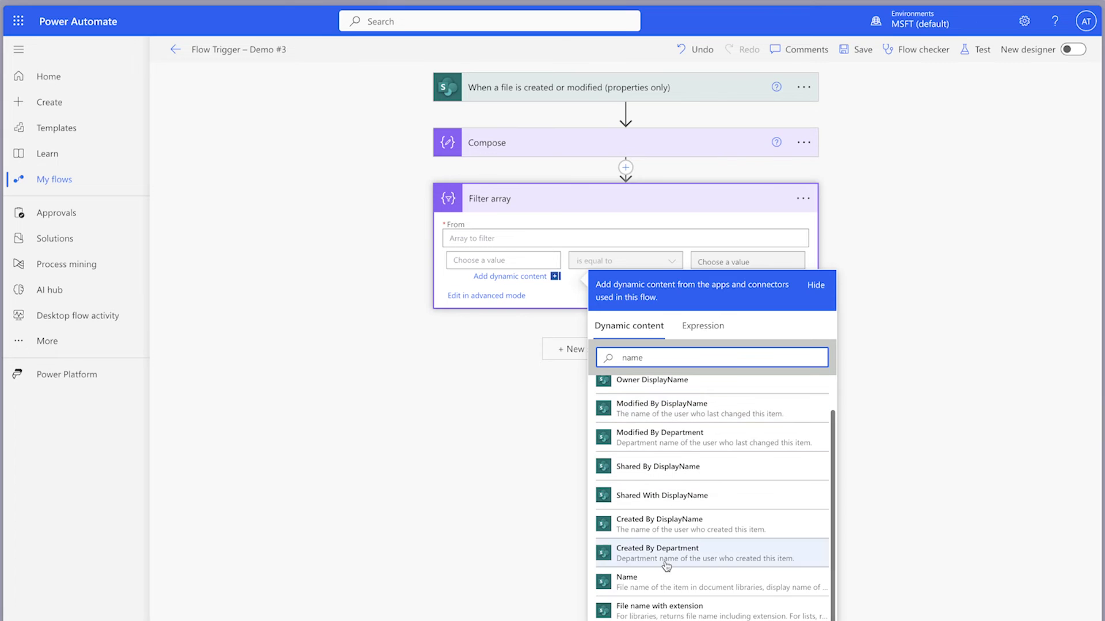
{"action": "left_click", "coordinate": [673, 582]}
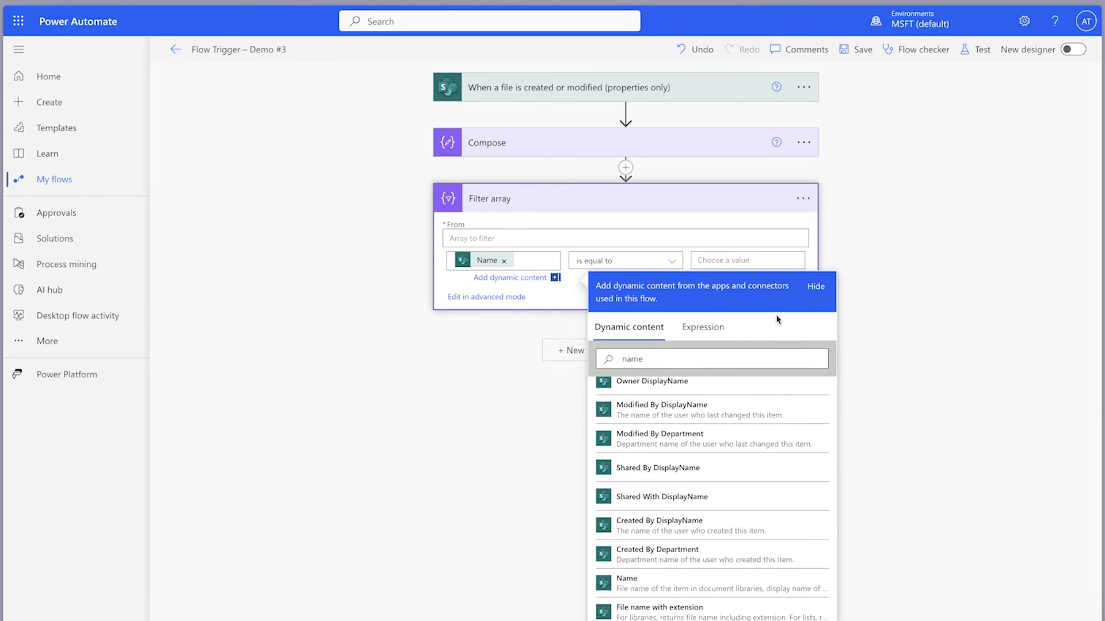
{"action": "left_click", "coordinate": [649, 260]}
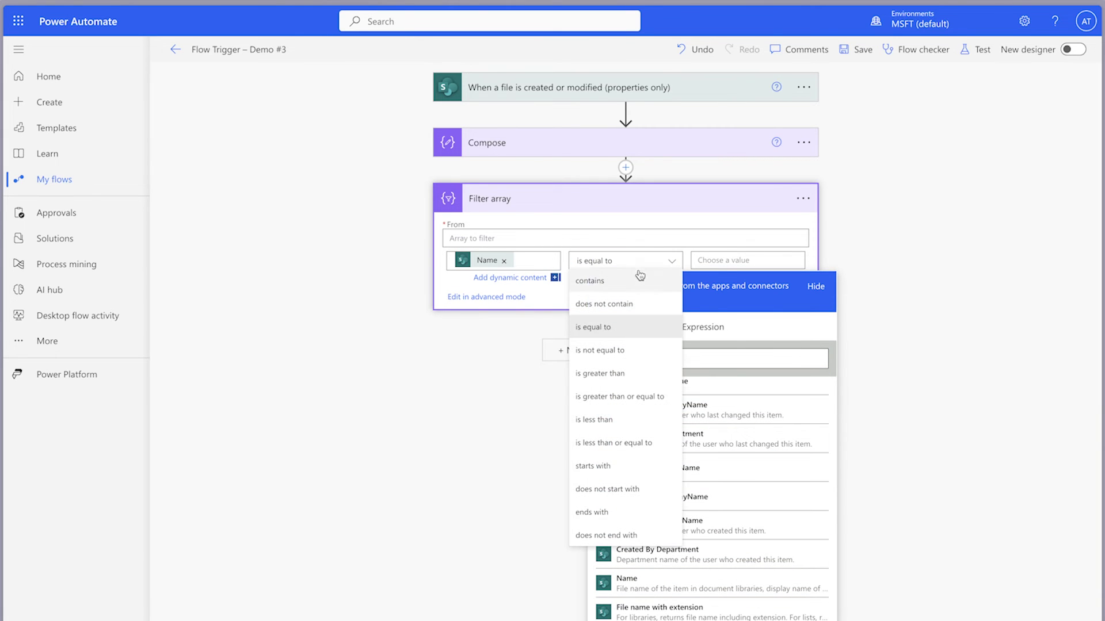
{"action": "left_click", "coordinate": [637, 279]}
{"action": "left_click", "coordinate": [727, 260]}
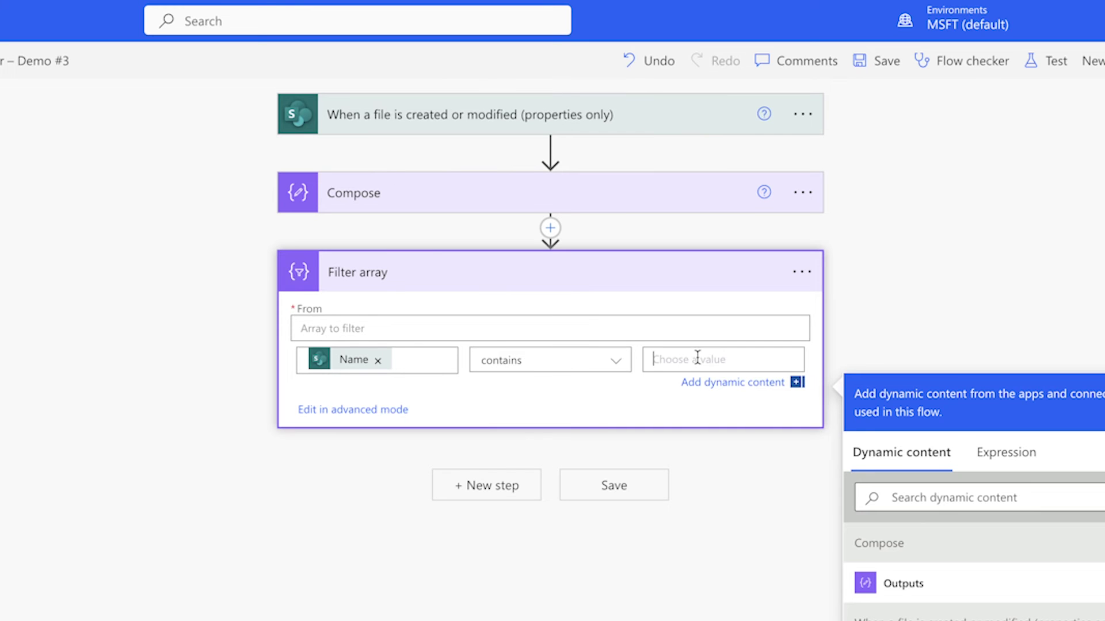
{"action": "type", "text": "awesome"}
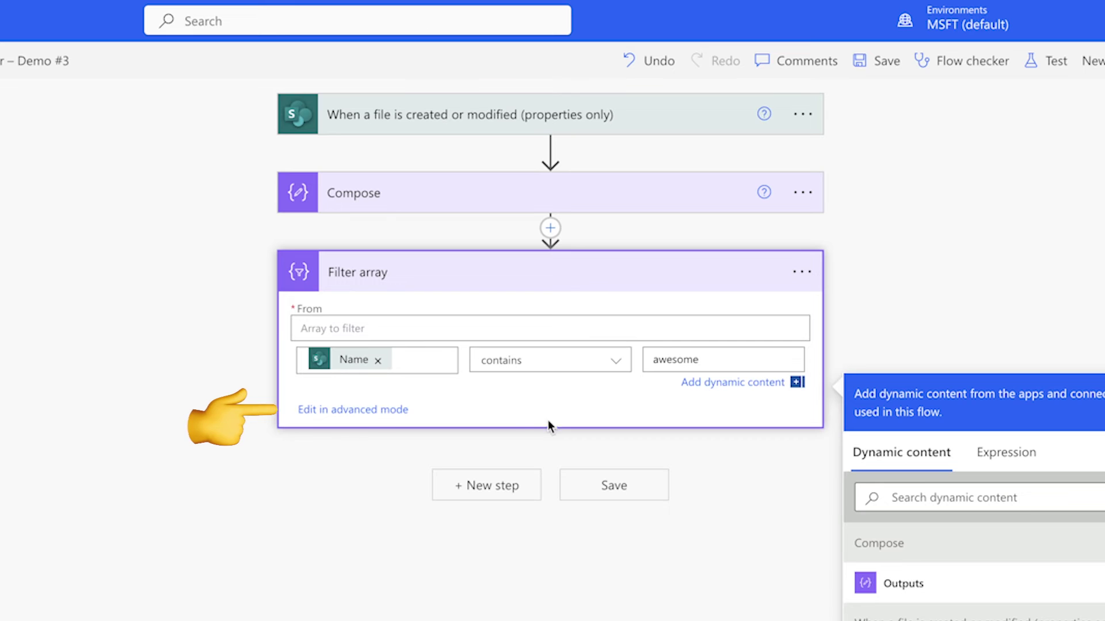
{"action": "left_click", "coordinate": [392, 410]}
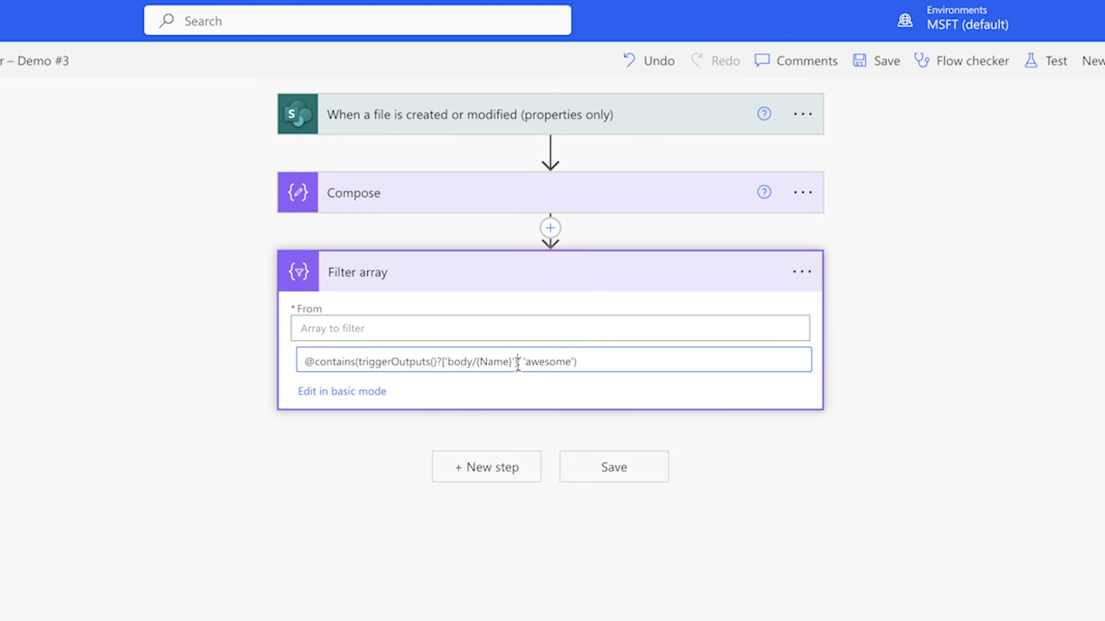
{"action": "triple_click", "coordinate": [518, 364]}
{"action": "key", "text": "super+c"}
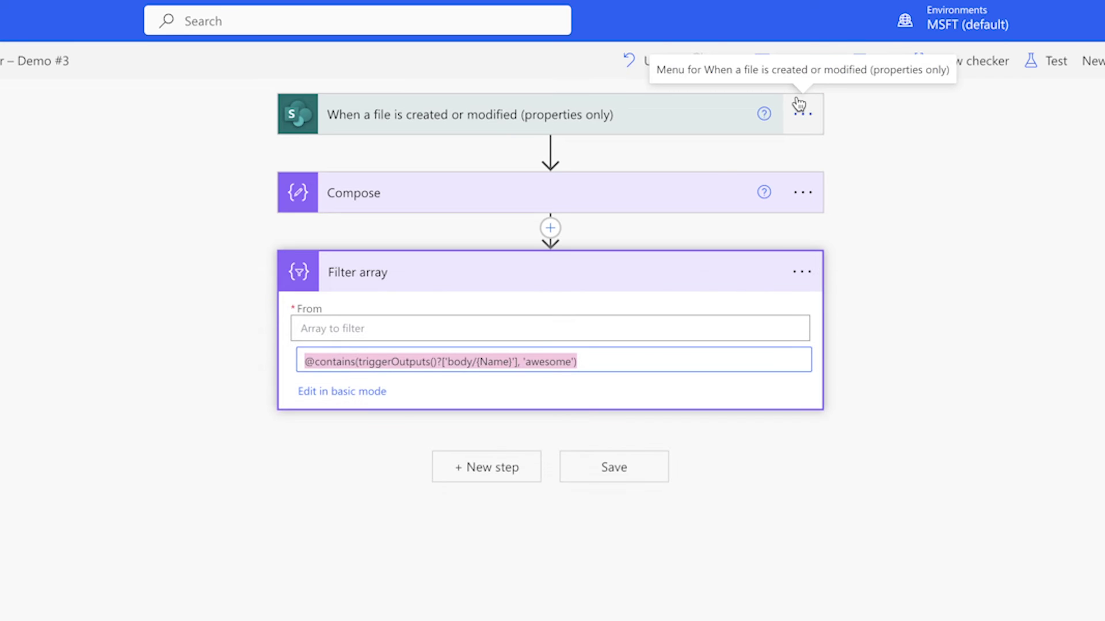
{"action": "left_click", "coordinate": [799, 106]}
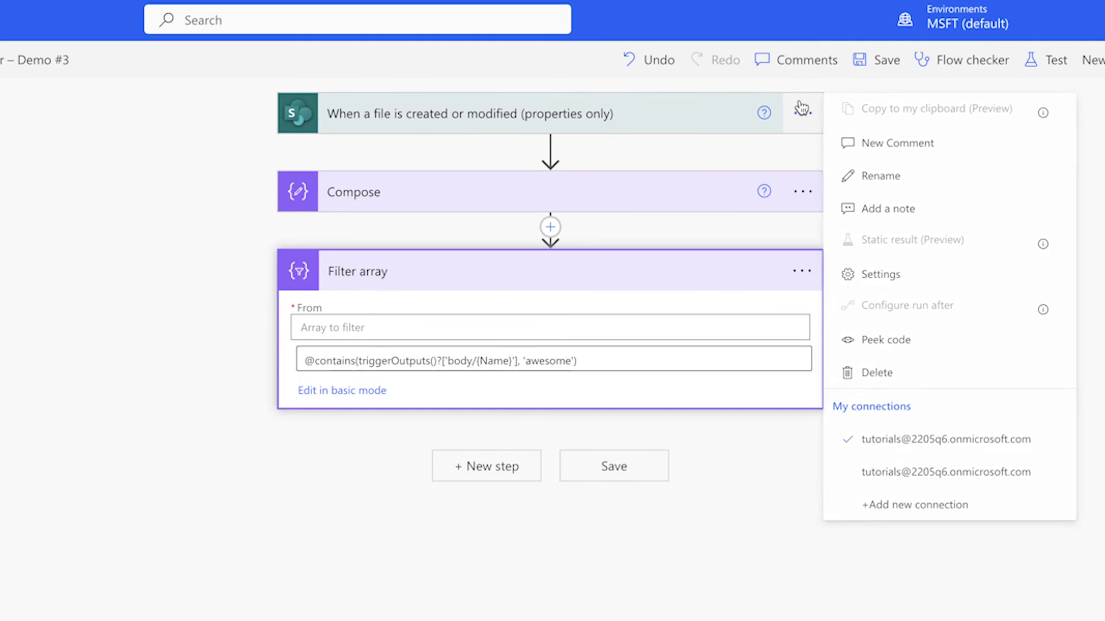
{"action": "left_click", "coordinate": [926, 271]}
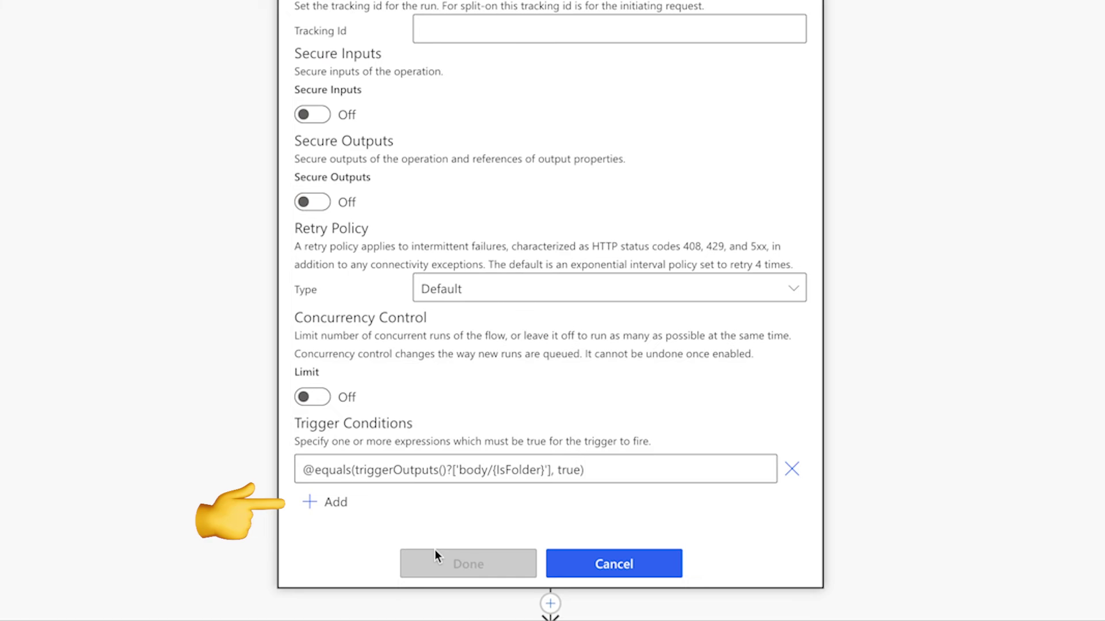
{"action": "left_click", "coordinate": [338, 508]}
{"action": "key", "text": "super+v"}
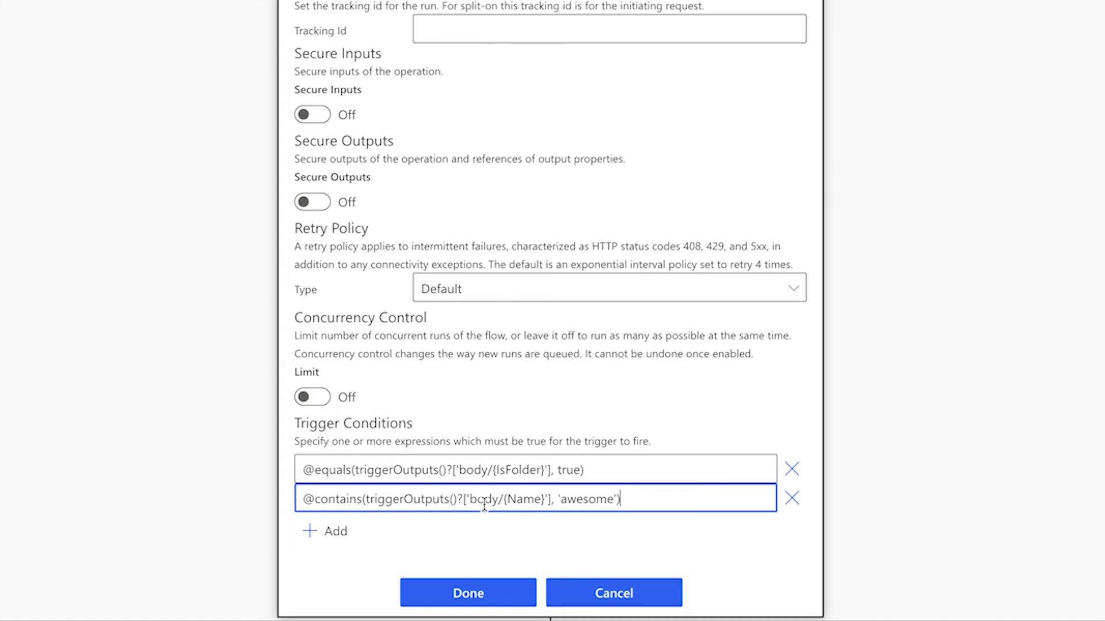
{"action": "left_click", "coordinate": [467, 488]}
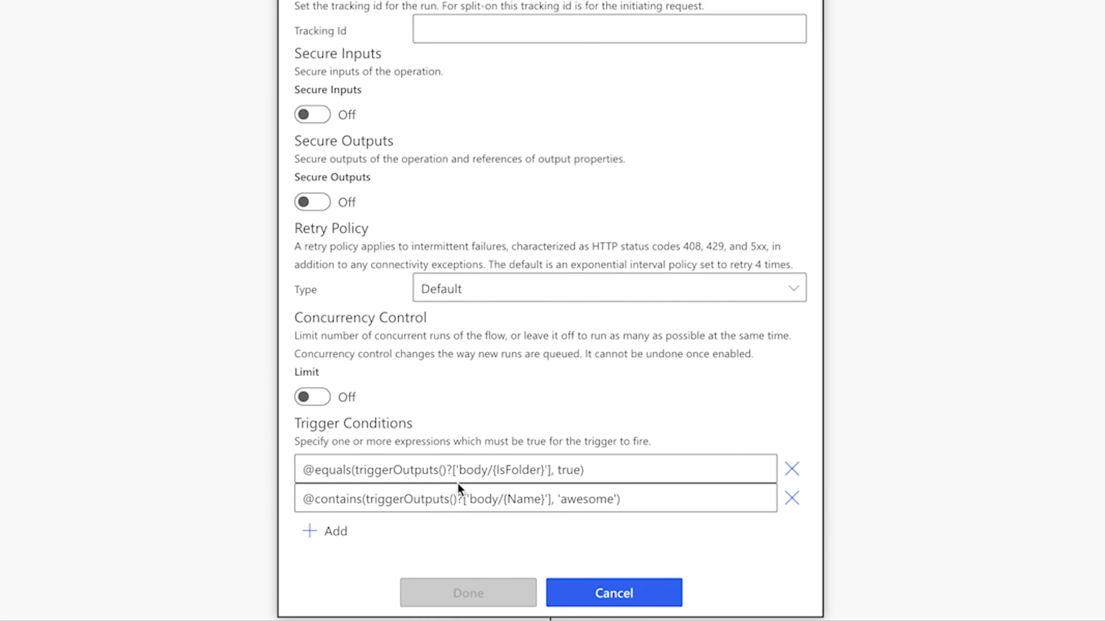
Wrap triggerOutputs()?['body/{Name}'] in toLower() within the second trigger condition and apply the trigger settings.
{"action": "left_click", "coordinate": [369, 499]}
{"action": "type", "text": "toLower("}
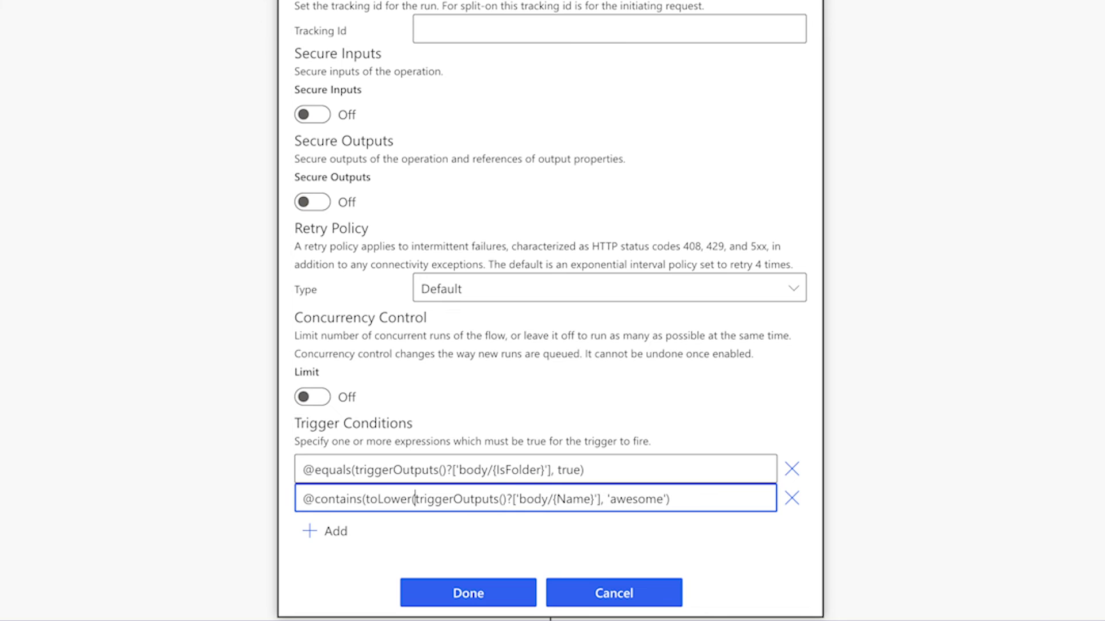
{"action": "left_click", "coordinate": [601, 499]}
{"action": "type", "text": ")"}
{"action": "left_click", "coordinate": [509, 589]}
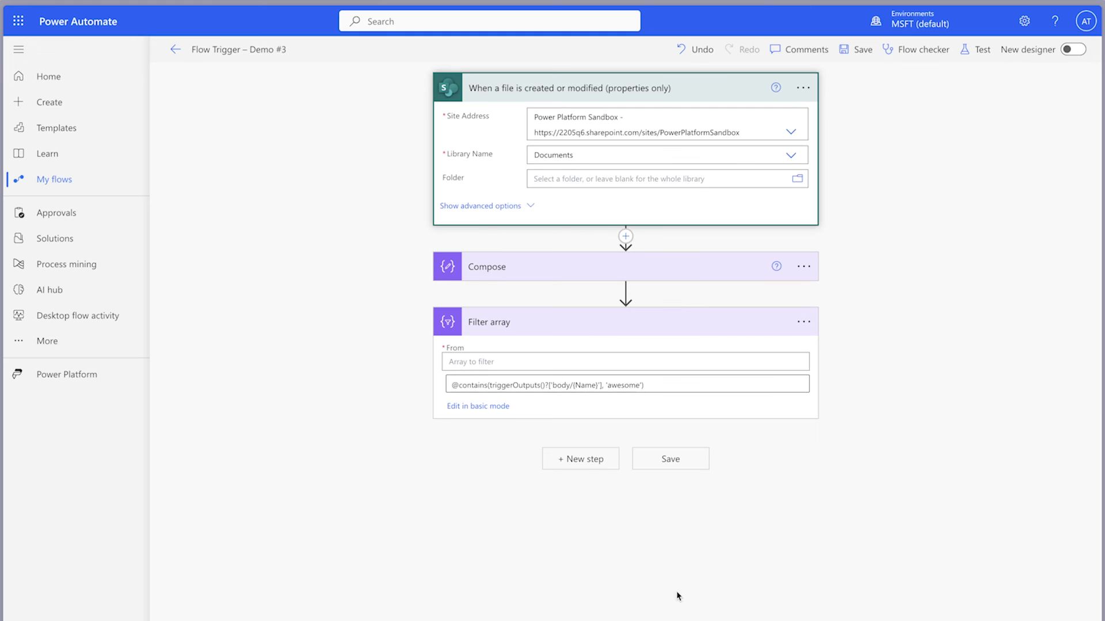
Remove the Filter array action again, then save the flow and run another manual test.
{"action": "left_click", "coordinate": [805, 322]}
{"action": "left_click", "coordinate": [831, 504]}
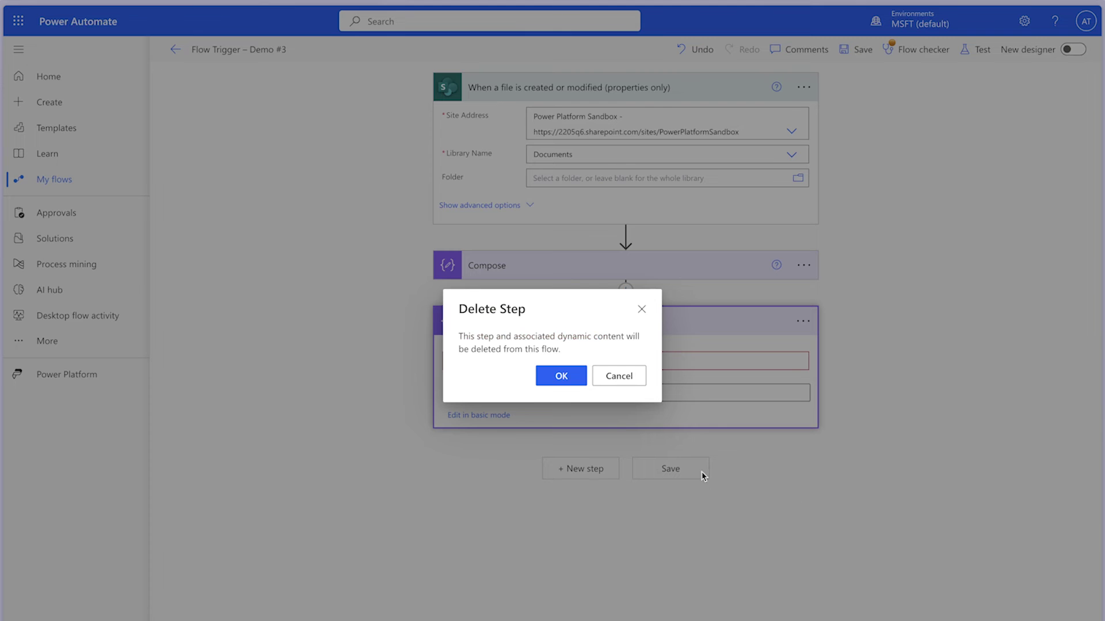
{"action": "left_click", "coordinate": [579, 371]}
{"action": "left_click", "coordinate": [976, 49]}
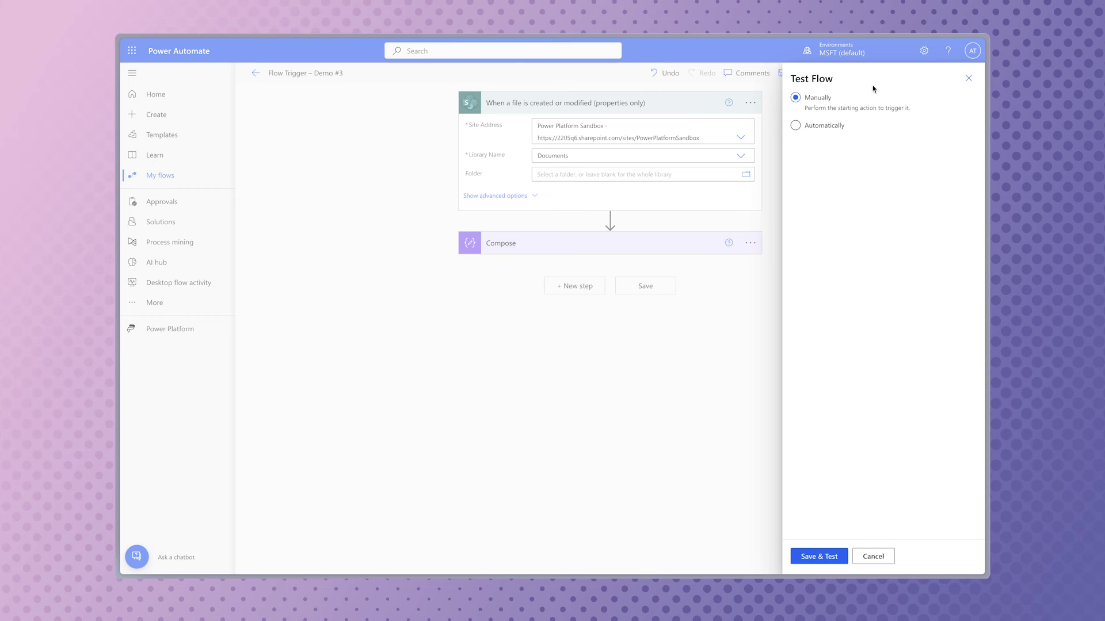
{"action": "left_click", "coordinate": [833, 554]}
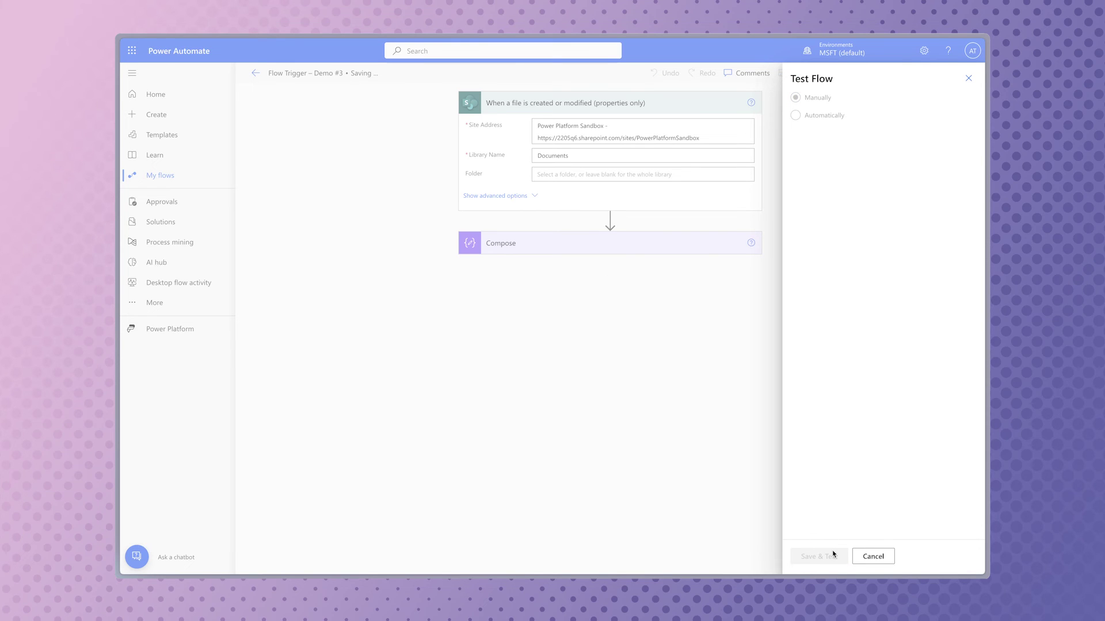
Create a folder named "Cool Folder" in the SharePoint Documents library.
{"action": "left_click", "coordinate": [253, 103]}
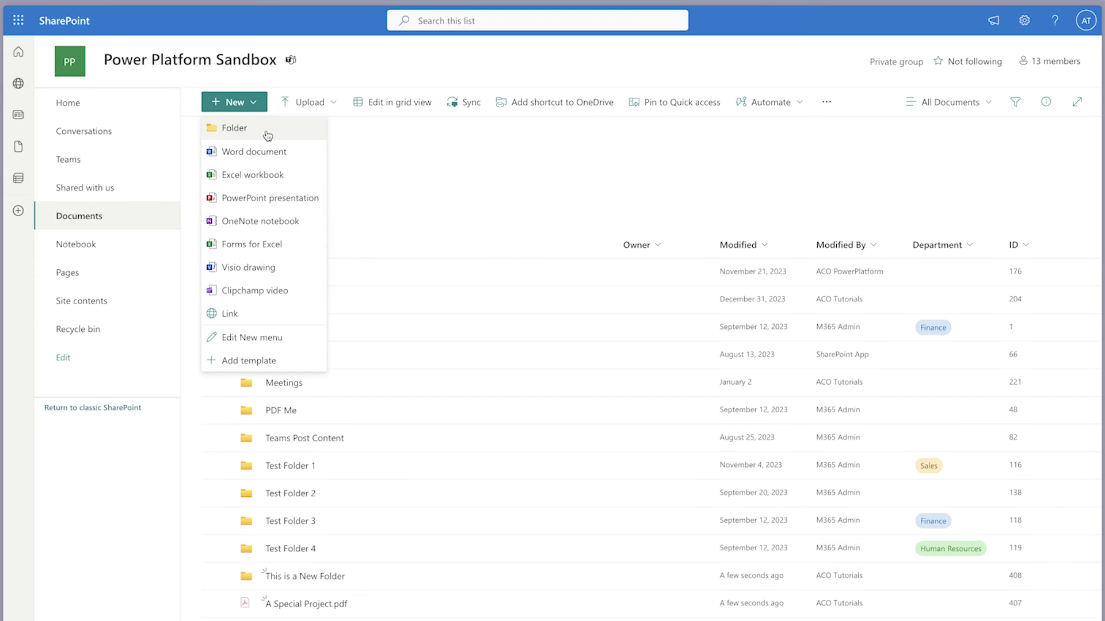
{"action": "left_click", "coordinate": [265, 133]}
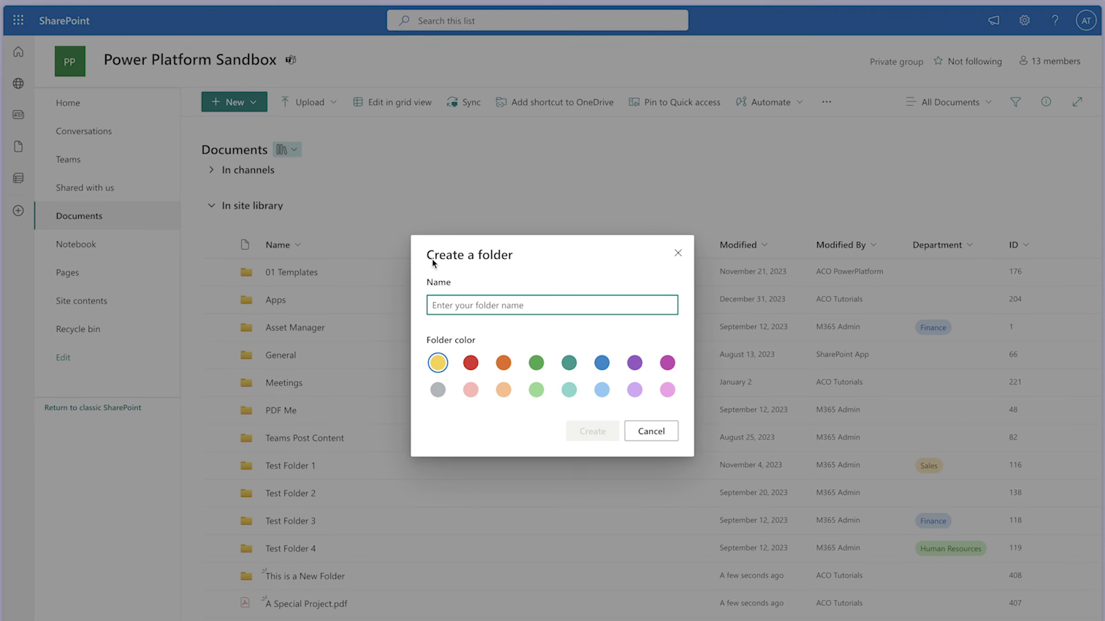
{"action": "type", "text": "Cool Folder"}
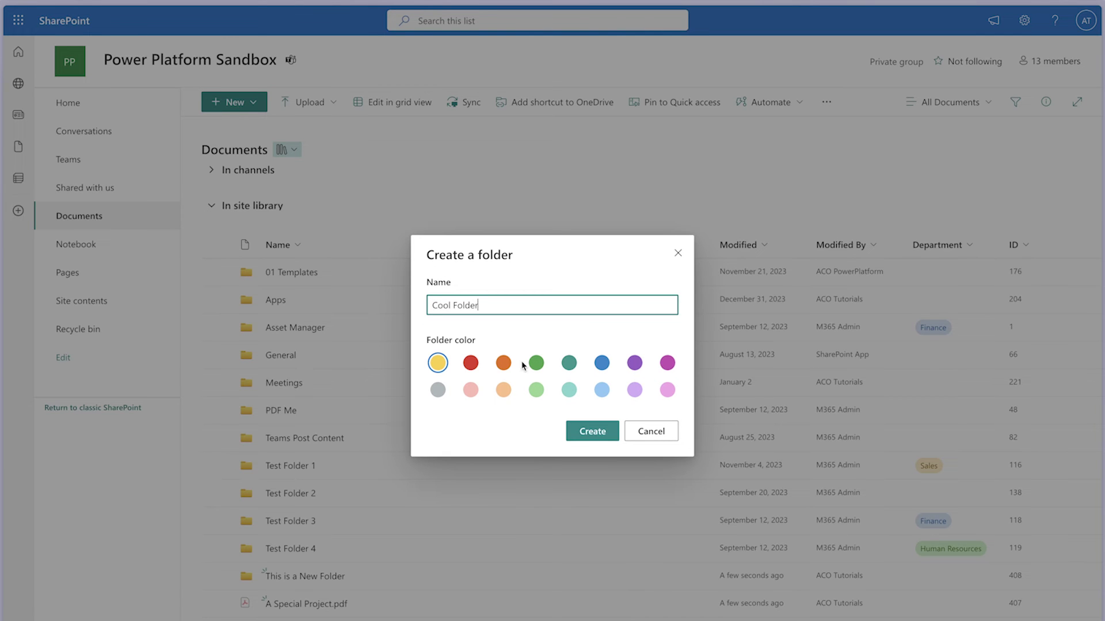
{"action": "left_click", "coordinate": [592, 432]}
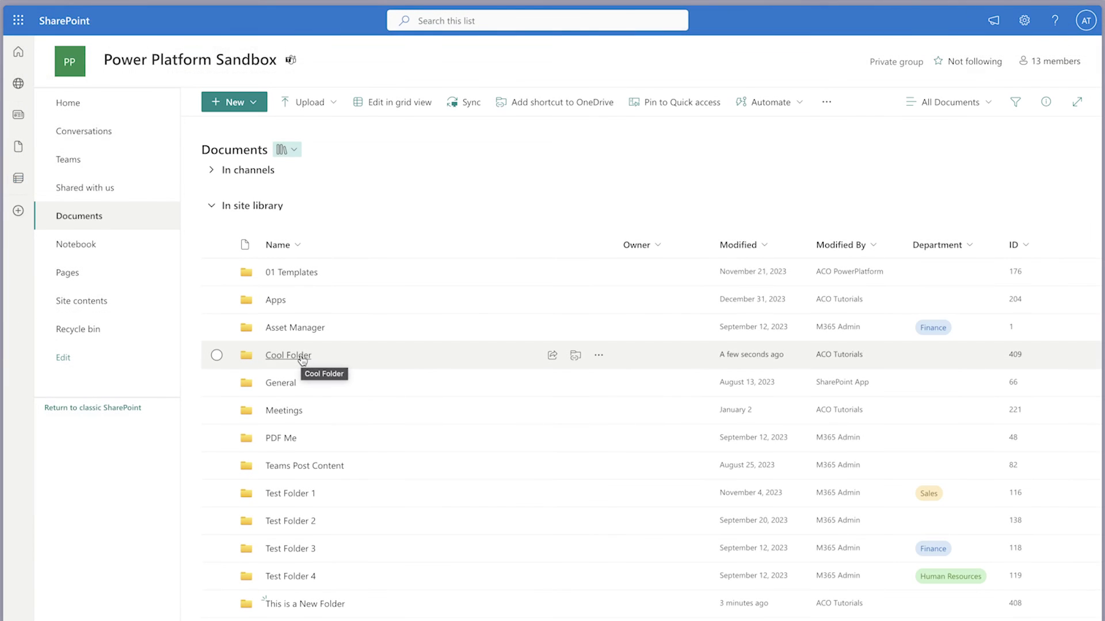
{"action": "left_click", "coordinate": [298, 356]}
Create another folder in the Documents library named "A Cool and AWESOME Folder".
{"action": "left_click", "coordinate": [262, 108]}
{"action": "left_click", "coordinate": [271, 127]}
{"action": "type", "text": "A Cool and AWESOME Folder"}
{"action": "left_click", "coordinate": [587, 430]}
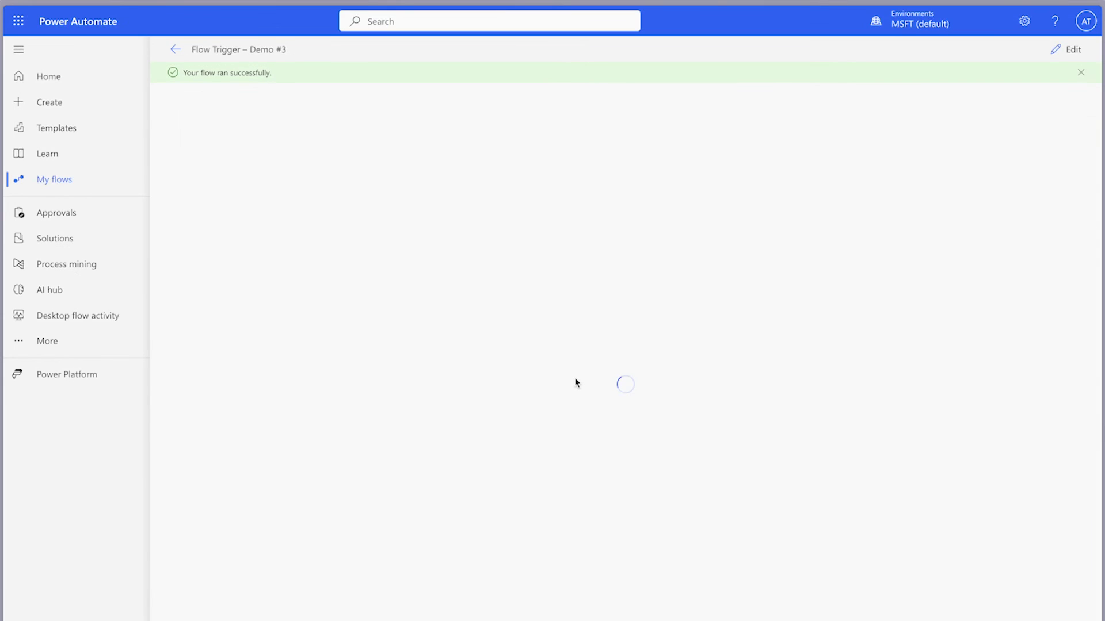
Check the Compose action's inputs and outputs in the Power Automate test run and reopen the flow for editing.
{"action": "left_click", "coordinate": [774, 172]}
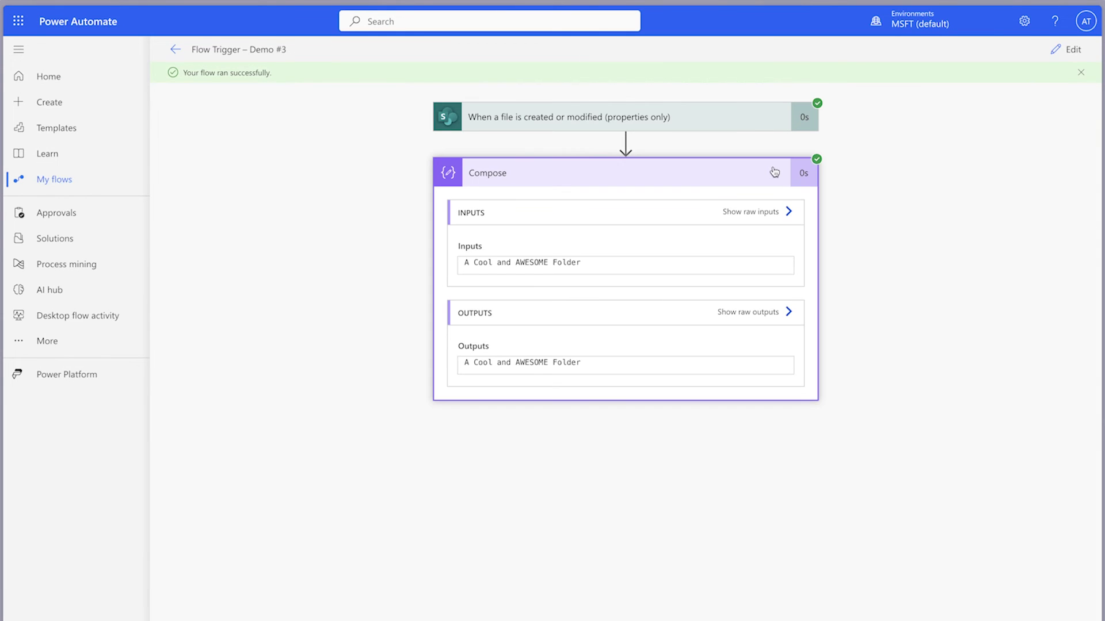
{"action": "left_click", "coordinate": [1066, 50]}
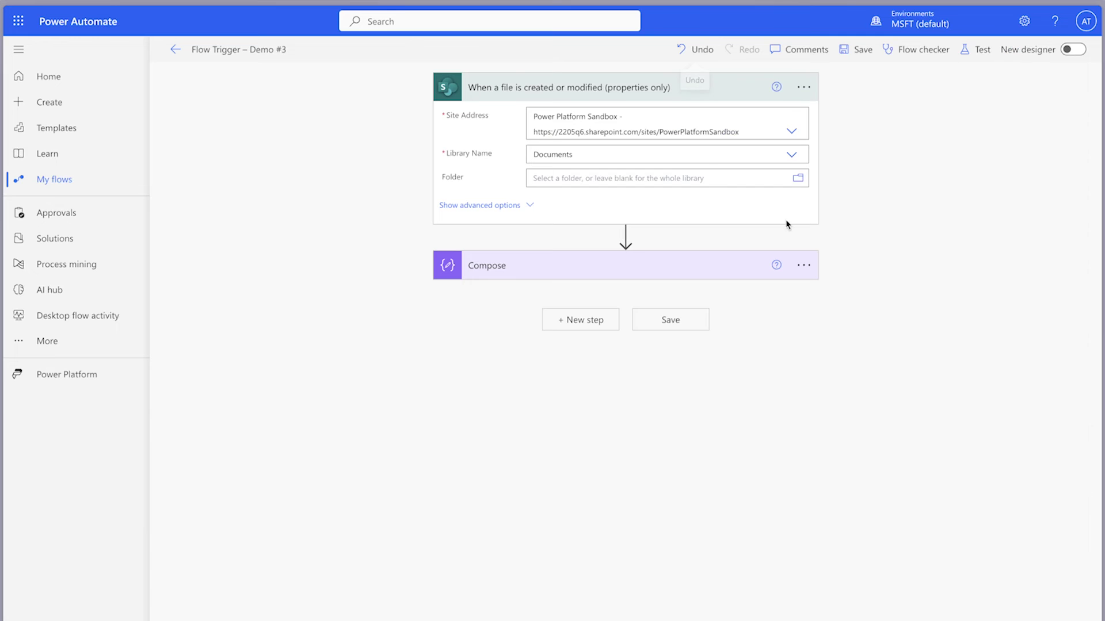
{"action": "left_click", "coordinate": [798, 180]}
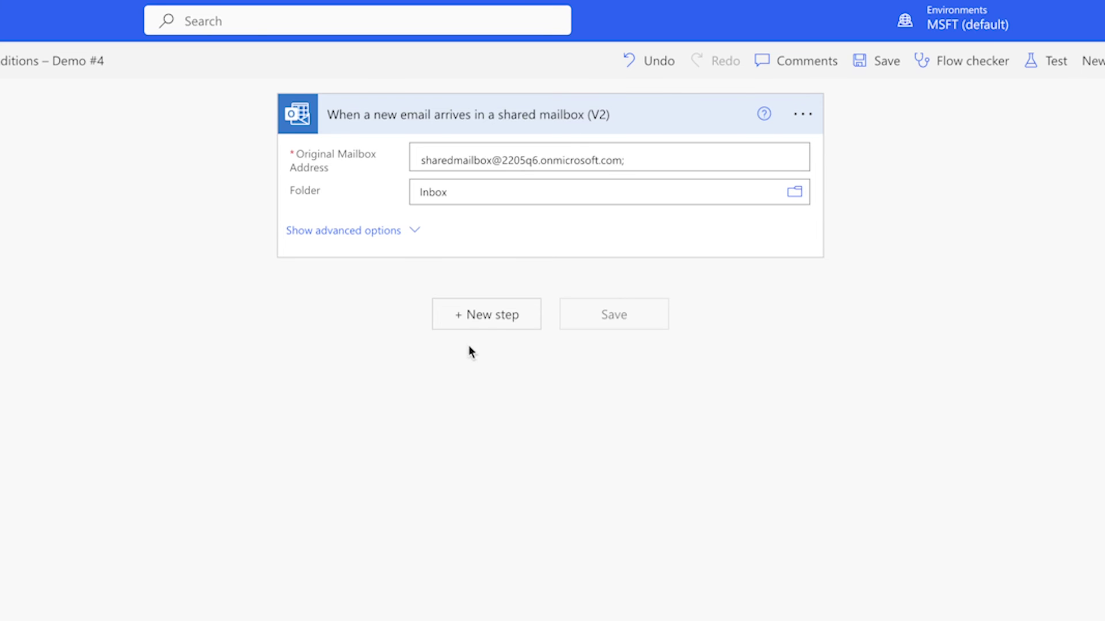
Add a Compose action after the shared mailbox trigger, with the email's Subject dynamic content as its input.
{"action": "left_click", "coordinate": [452, 322]}
{"action": "type", "text": "compose"}
{"action": "left_click", "coordinate": [499, 505]}
{"action": "left_click", "coordinate": [764, 234]}
{"action": "left_click", "coordinate": [955, 372]}
{"action": "type", "text": "subject"}
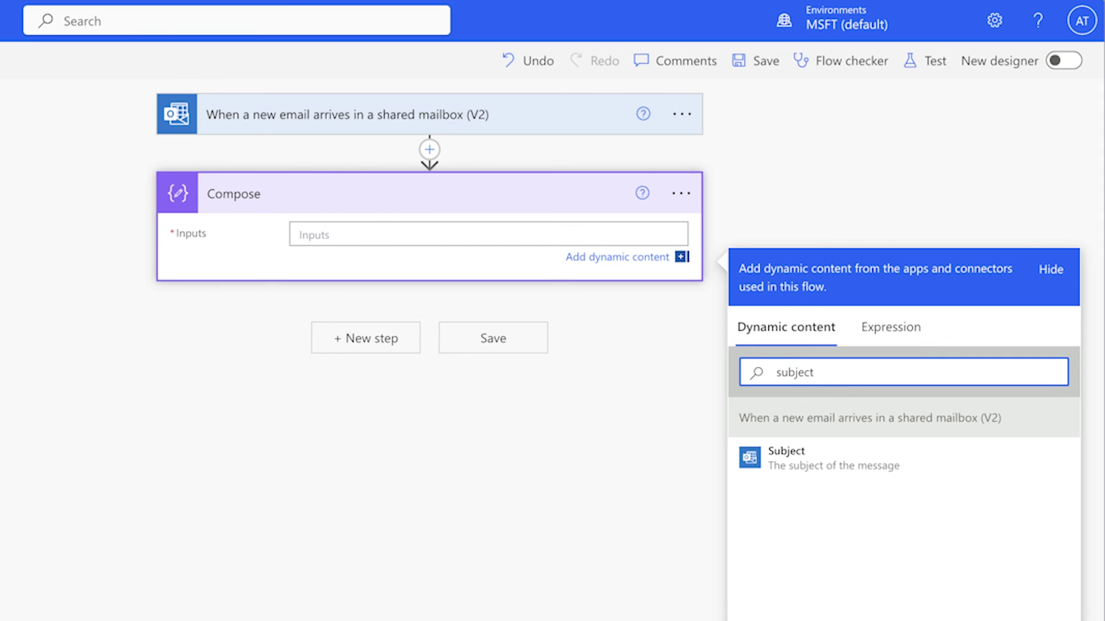
{"action": "left_click", "coordinate": [802, 458]}
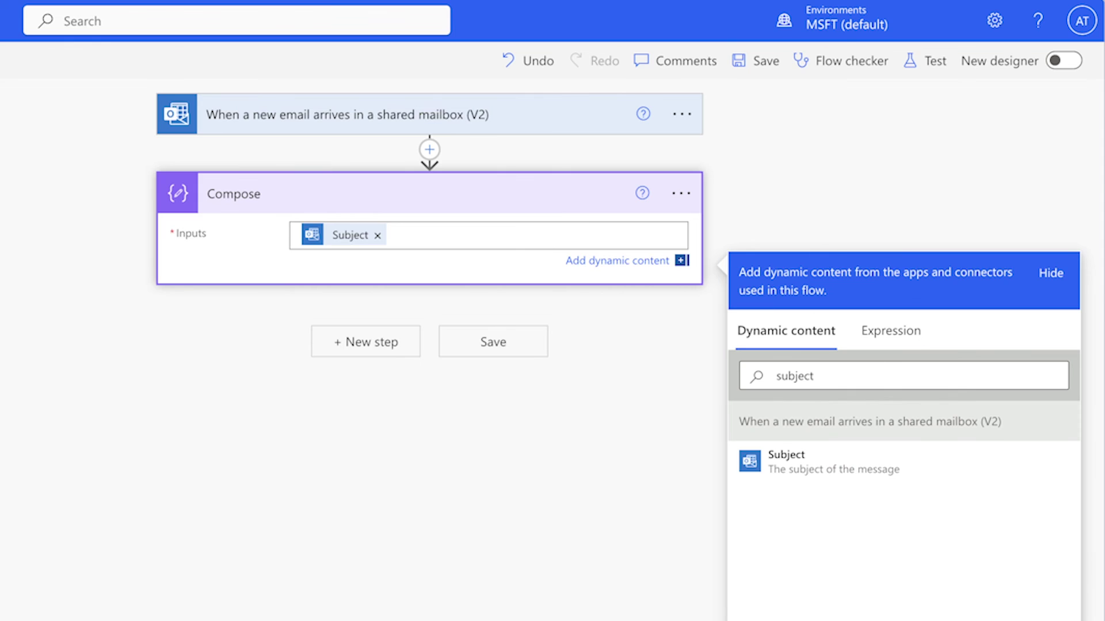
Add a Filter array action whose condition checks that the email's From value is equal to the sender's email address.
{"action": "left_click", "coordinate": [366, 342]}
{"action": "type", "text": "filter"}
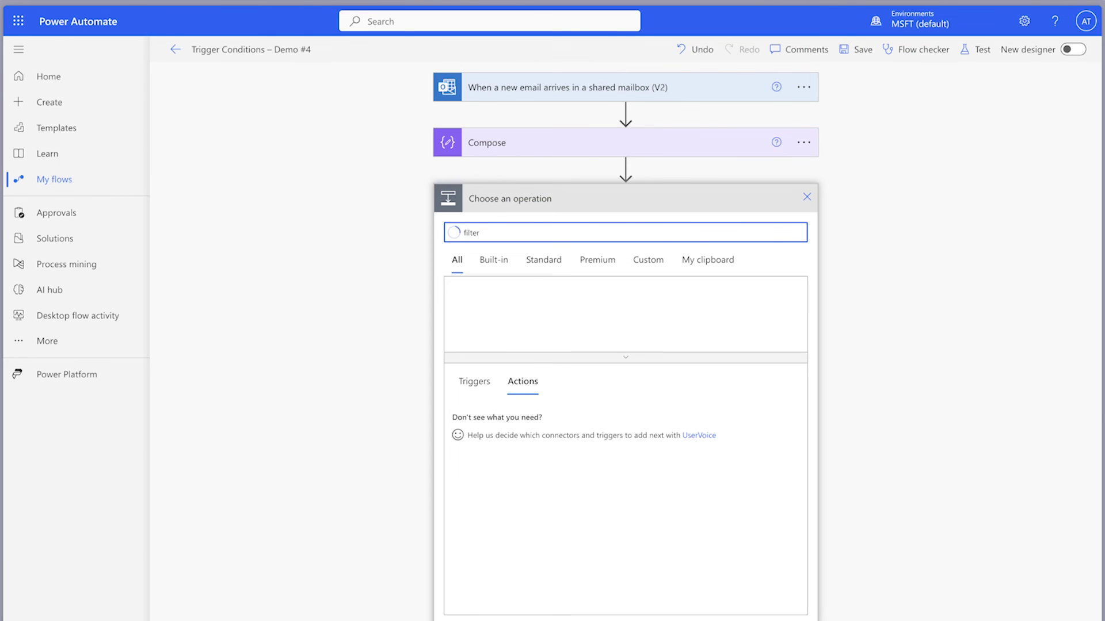
{"action": "left_click", "coordinate": [521, 422]}
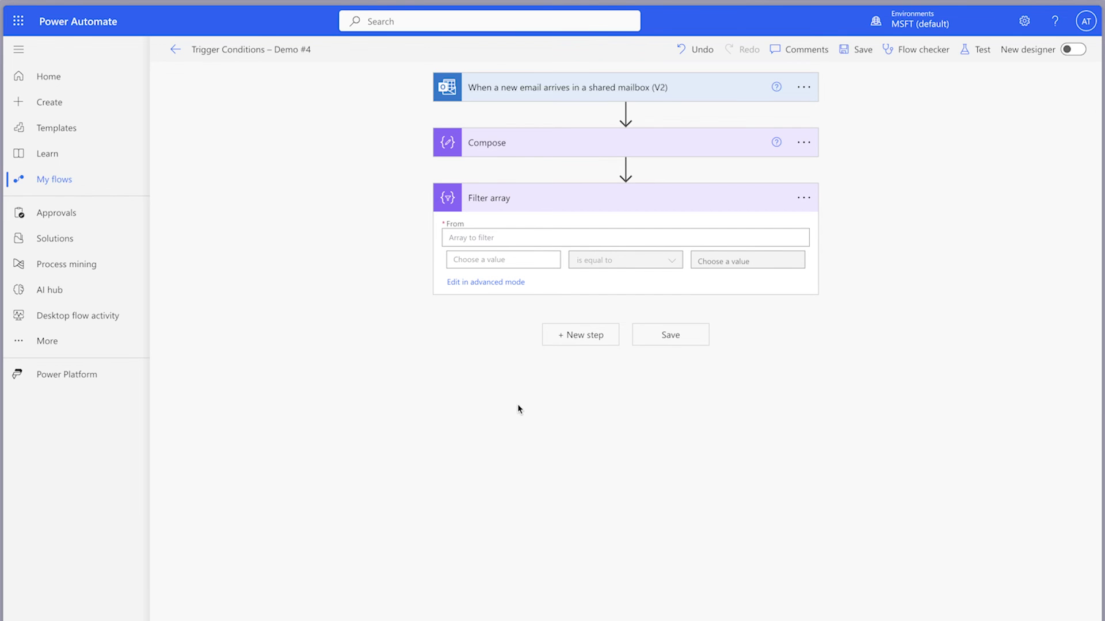
{"action": "left_click", "coordinate": [519, 260]}
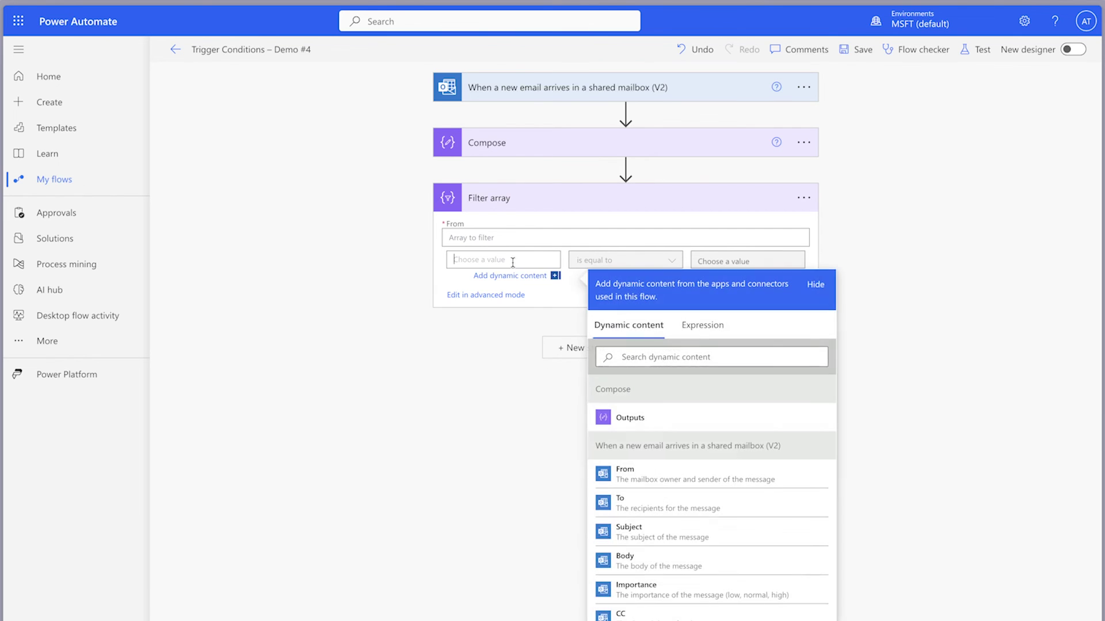
{"action": "left_click", "coordinate": [651, 469]}
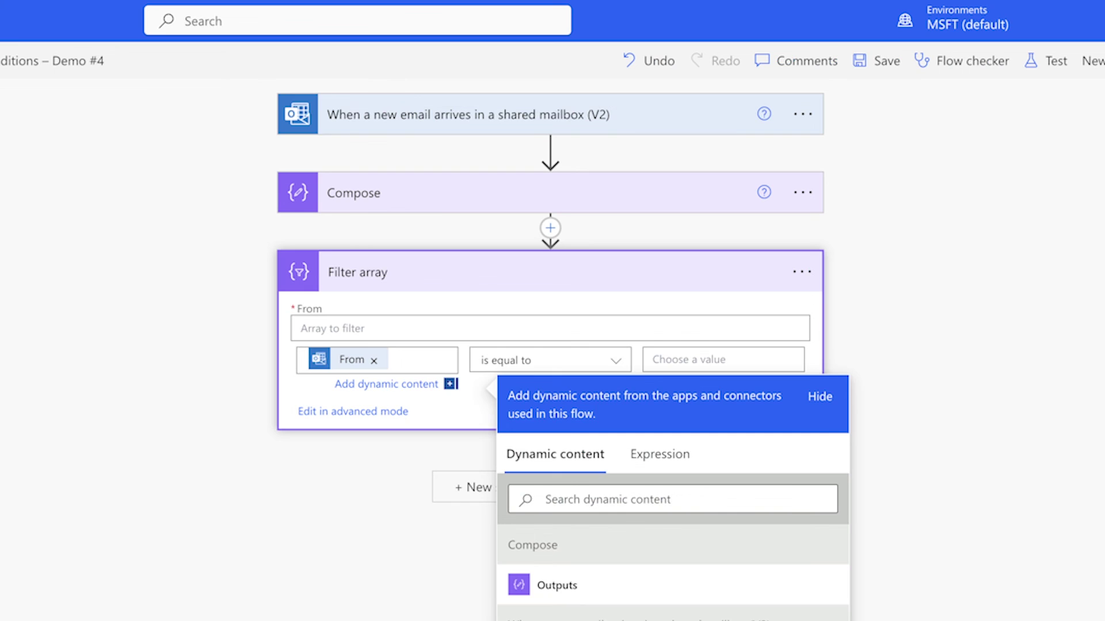
{"action": "left_click", "coordinate": [722, 360]}
{"action": "key", "text": "ctrl+v"}
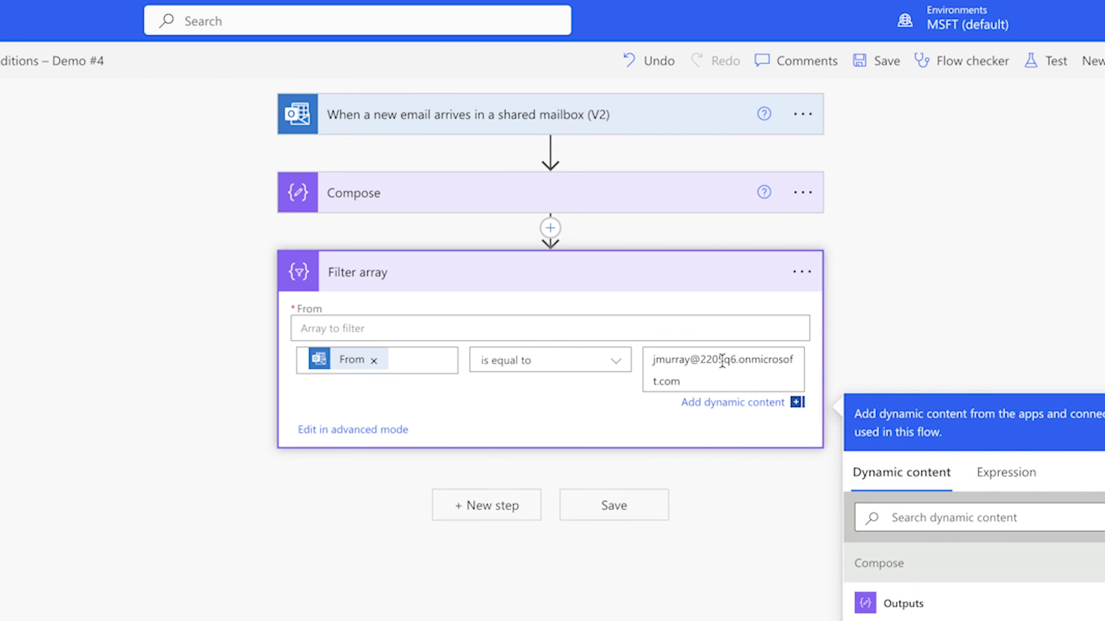
Copy the Filter array condition's advanced-mode expression into a new trigger condition in the shared mailbox trigger's settings.
{"action": "left_click", "coordinate": [369, 430]}
{"action": "triple_click", "coordinate": [511, 357]}
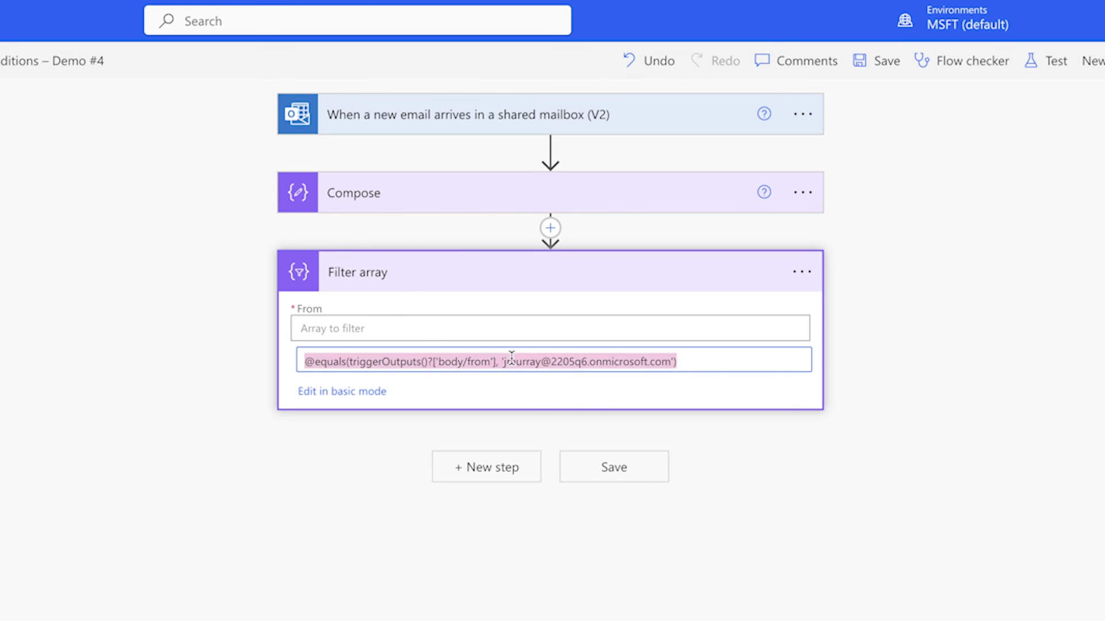
{"action": "key", "text": "super+c"}
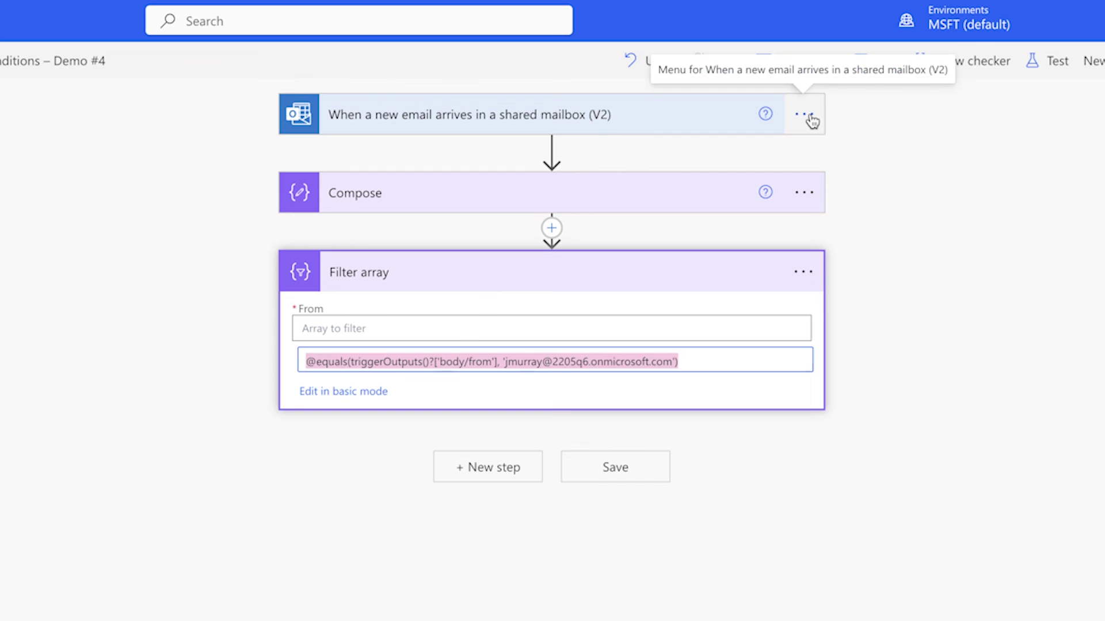
{"action": "left_click", "coordinate": [805, 114]}
{"action": "left_click", "coordinate": [884, 274]}
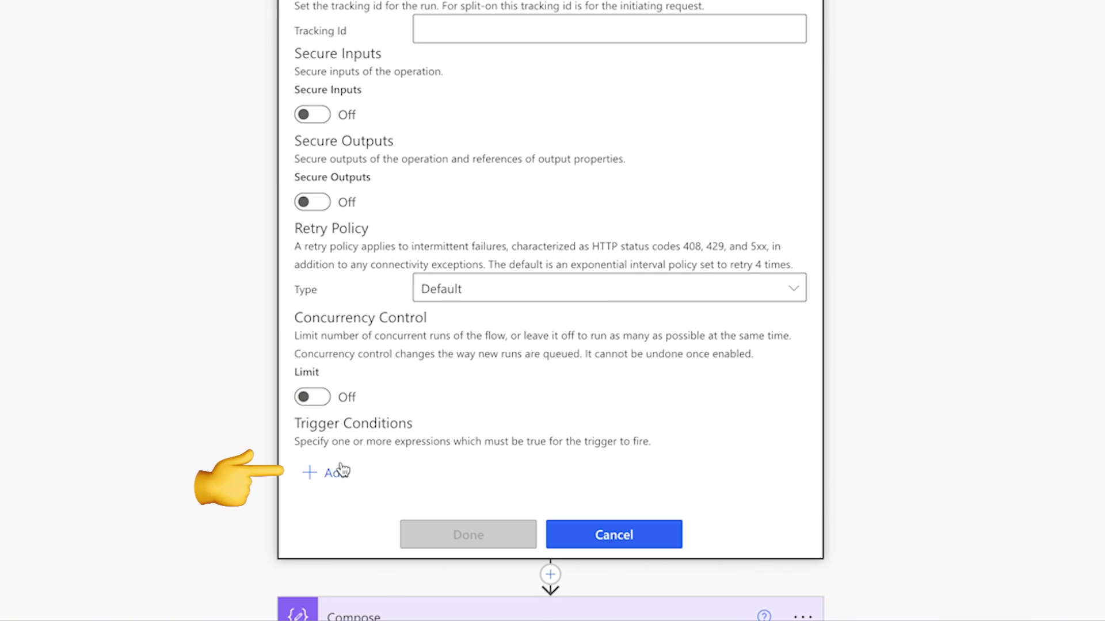
{"action": "left_click", "coordinate": [340, 472]}
{"action": "key", "text": "super+v"}
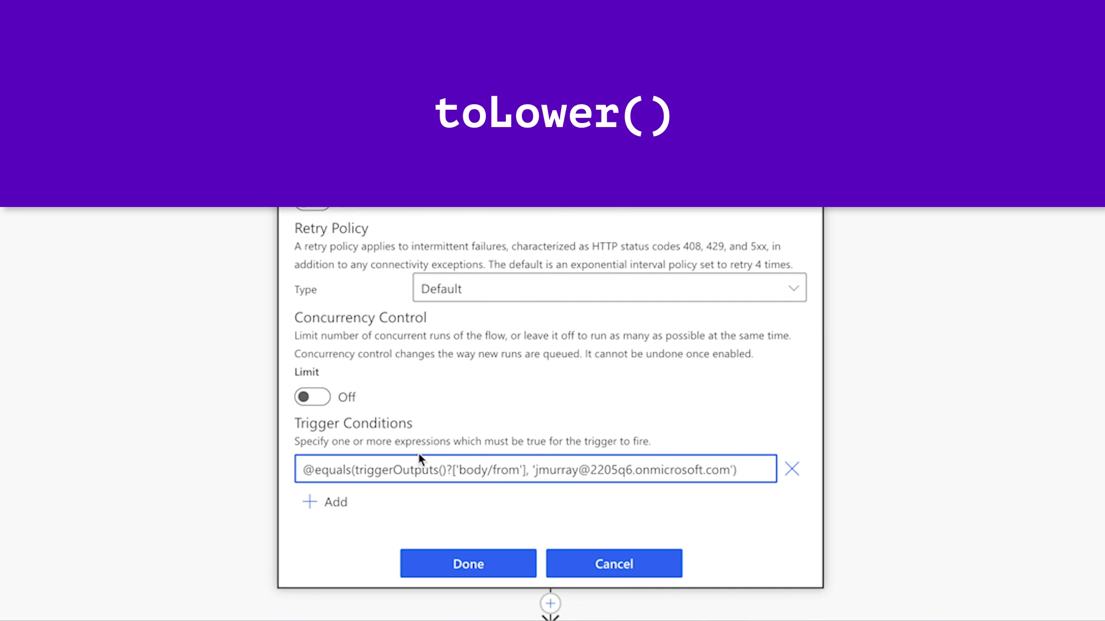
Wrap triggerOutputs()?['body/from'] in toLower() within the trigger condition and confirm the trigger settings.
{"action": "left_click", "coordinate": [354, 470]}
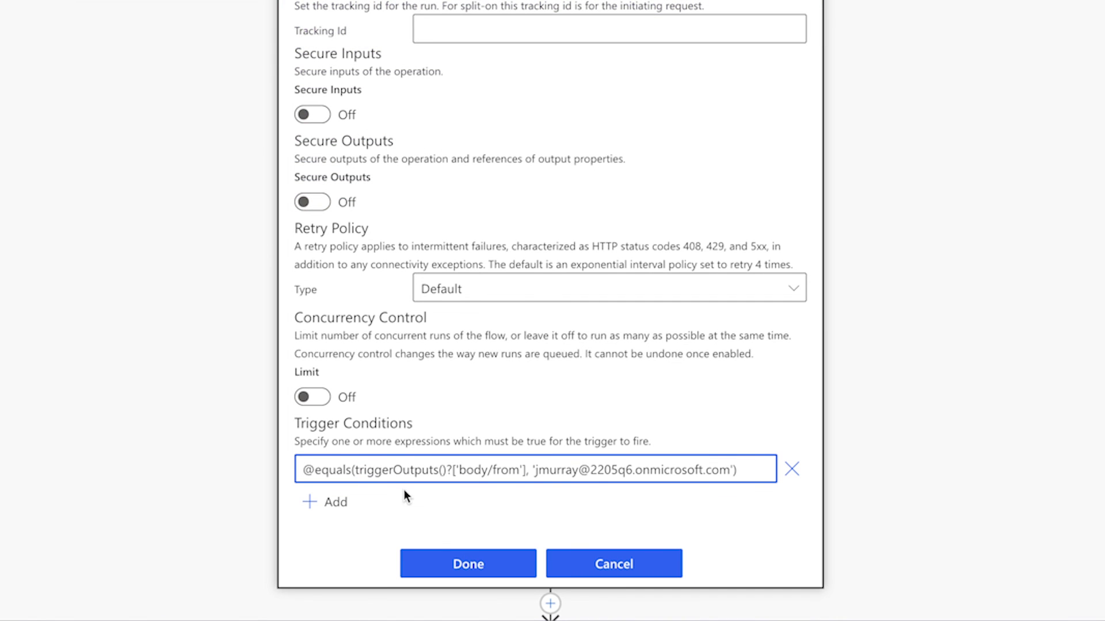
{"action": "type", "text": "toLower("}
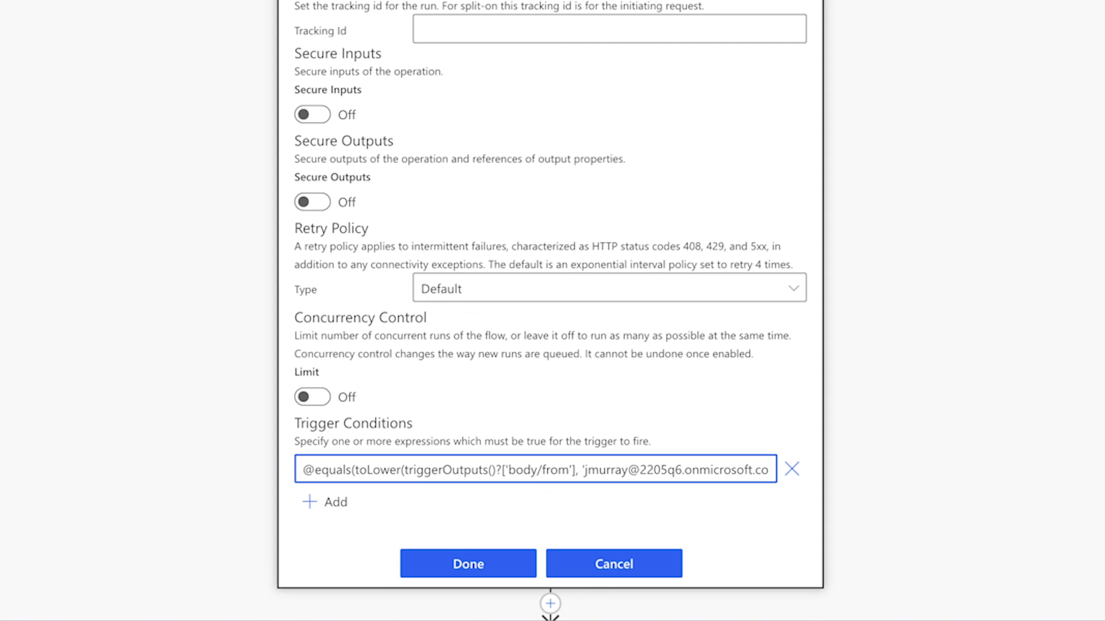
{"action": "left_click", "coordinate": [575, 469]}
{"action": "type", "text": ")"}
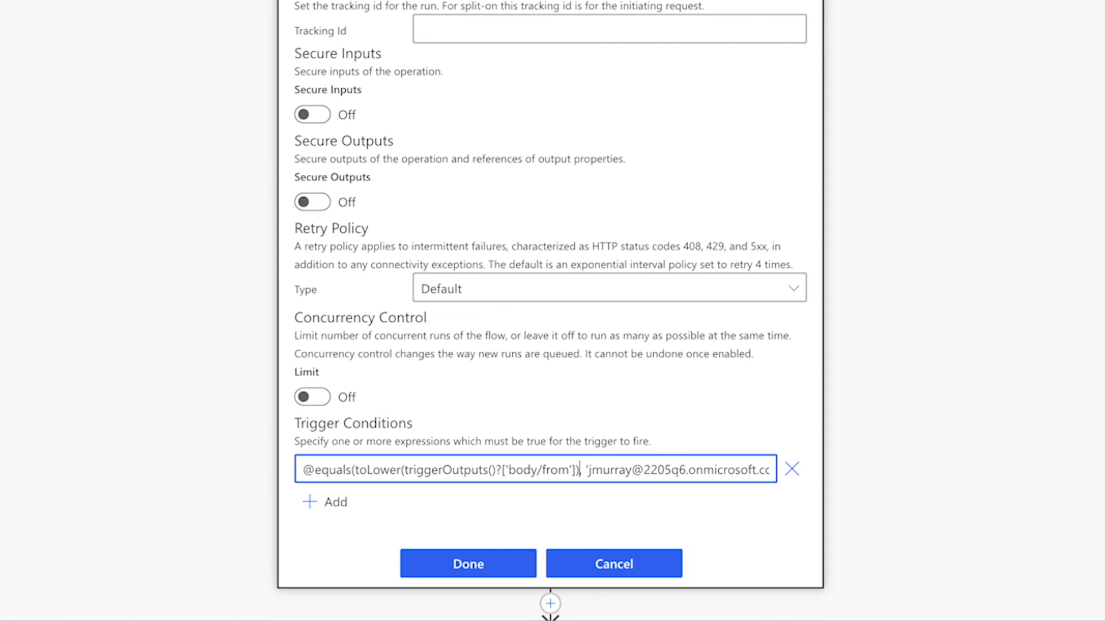
{"action": "left_click", "coordinate": [507, 560]}
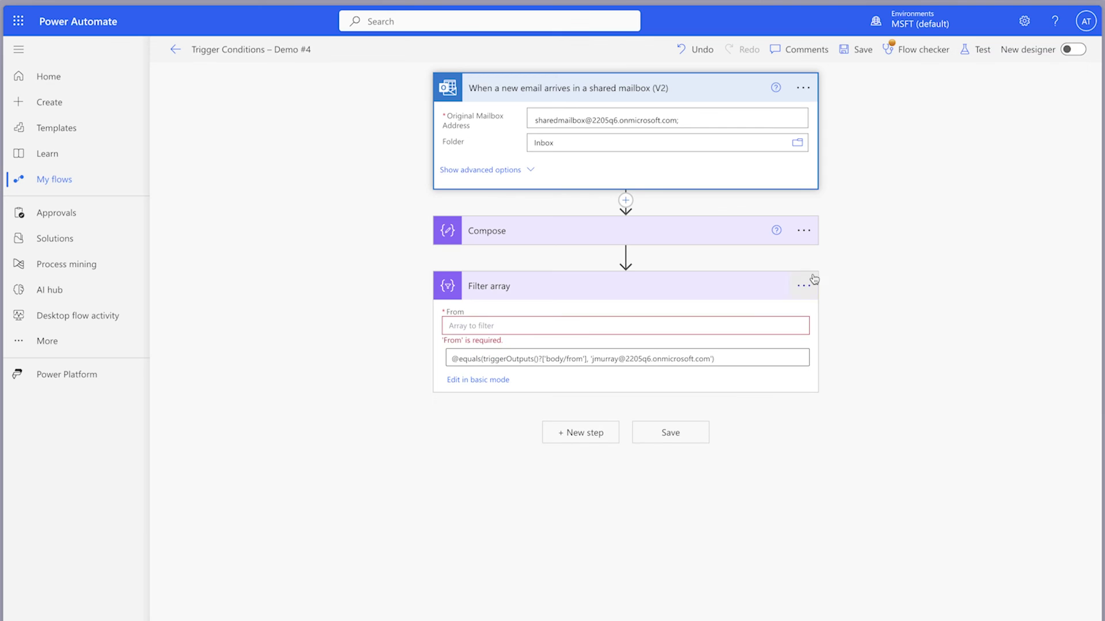
Delete the Filter array action, then save the flow and start a manual test.
{"action": "left_click", "coordinate": [803, 286]}
{"action": "left_click", "coordinate": [854, 459]}
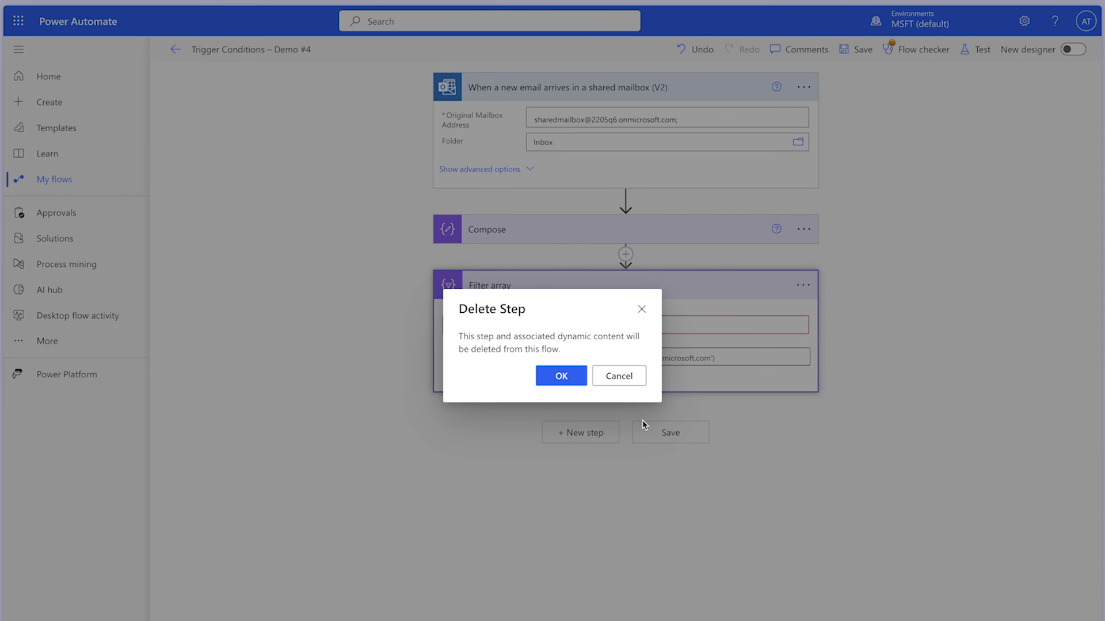
{"action": "left_click", "coordinate": [561, 376]}
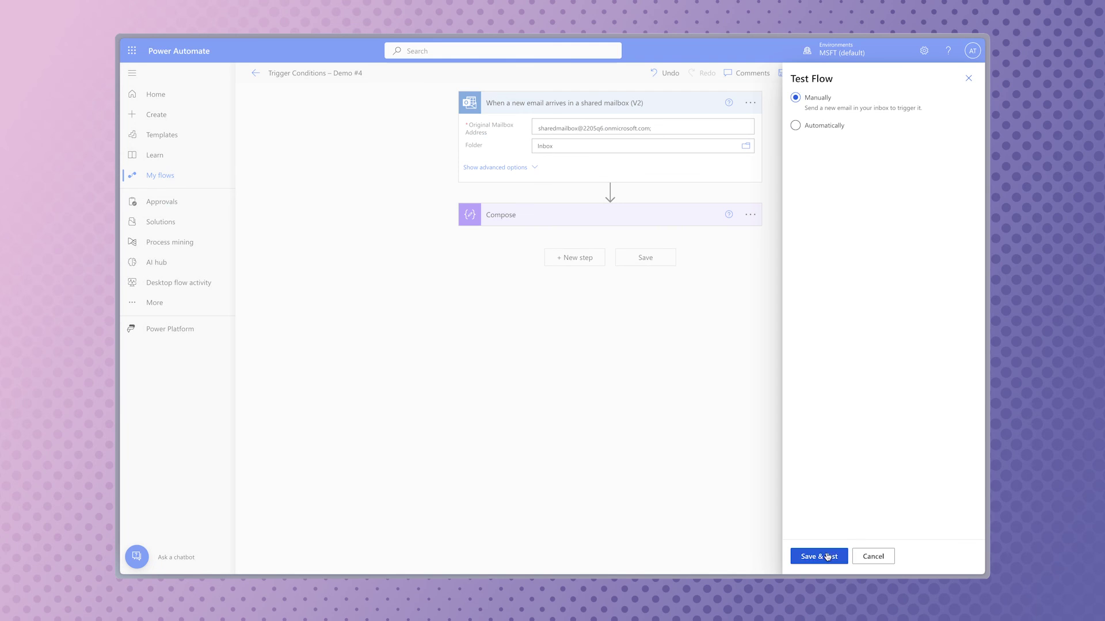
{"action": "left_click", "coordinate": [827, 557]}
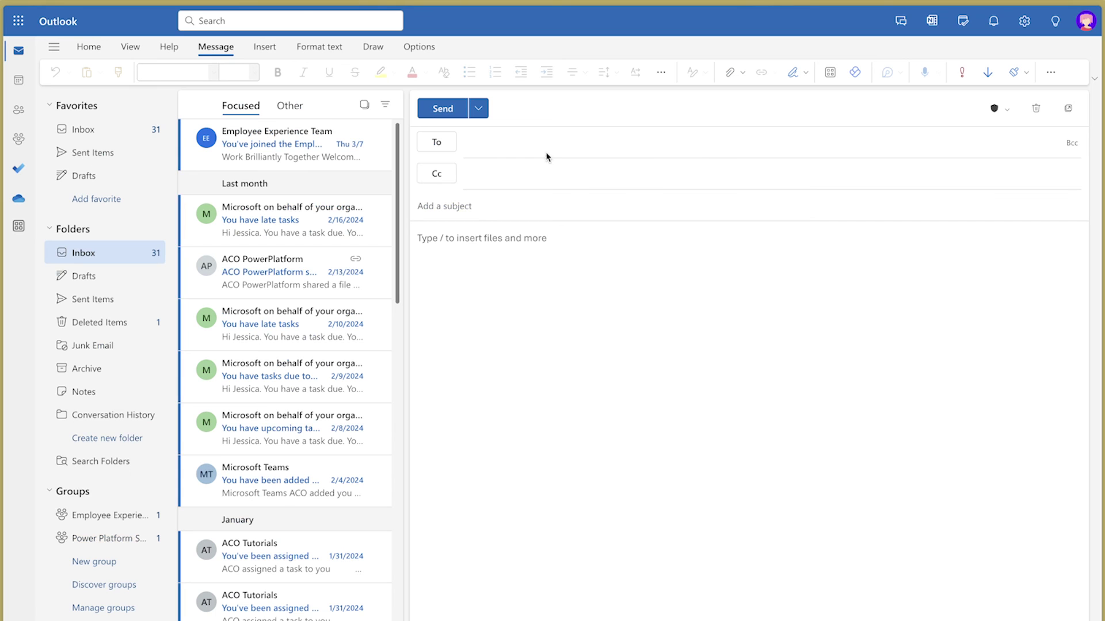
Switch to Outlook and send sharedmailbox an email with subject "Email without attachment" and body "Here is an email without an attachment.".
{"action": "left_click", "coordinate": [546, 148]}
{"action": "type", "text": "shared"}
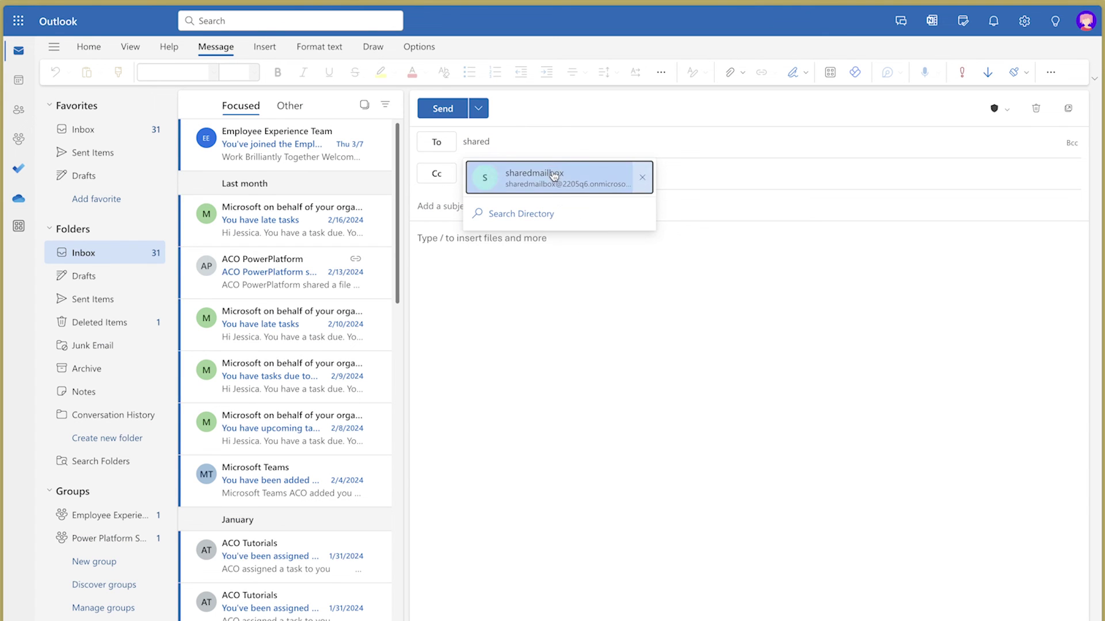
{"action": "left_click", "coordinate": [554, 175]}
{"action": "left_click", "coordinate": [512, 206]}
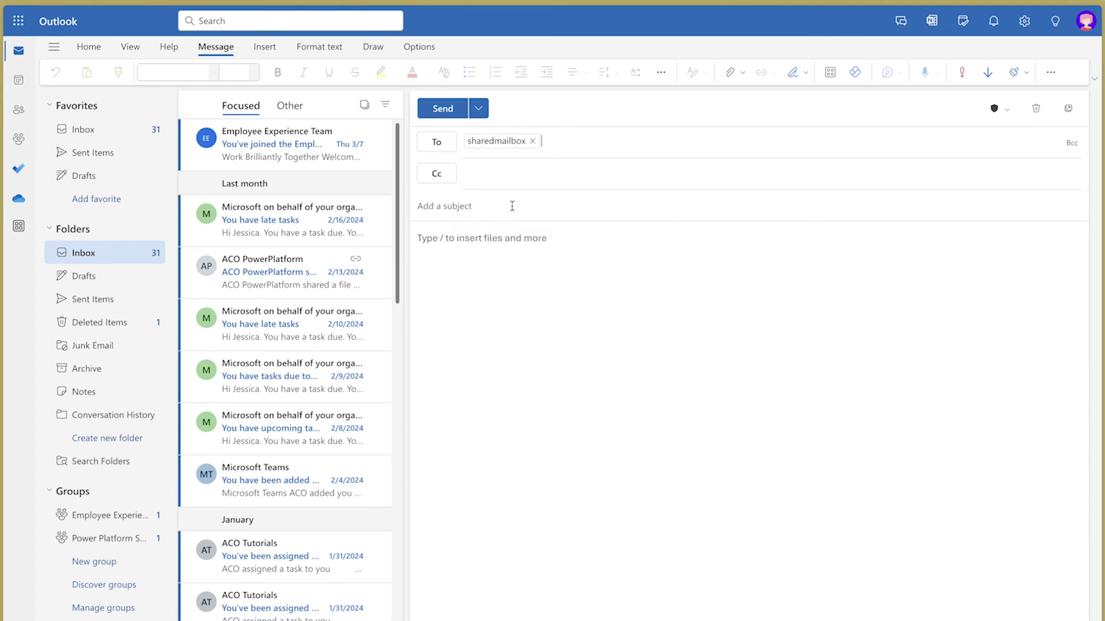
{"action": "type", "text": "Email without attachment"}
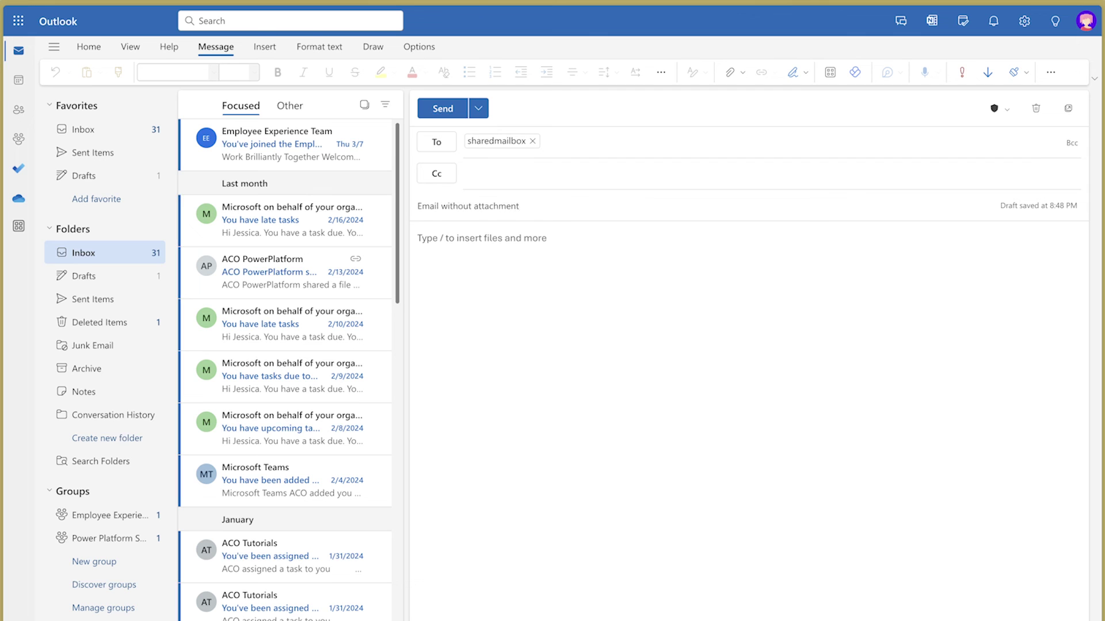
{"action": "key", "text": "Tab"}
{"action": "type", "text": "Here is an email without an attachment."}
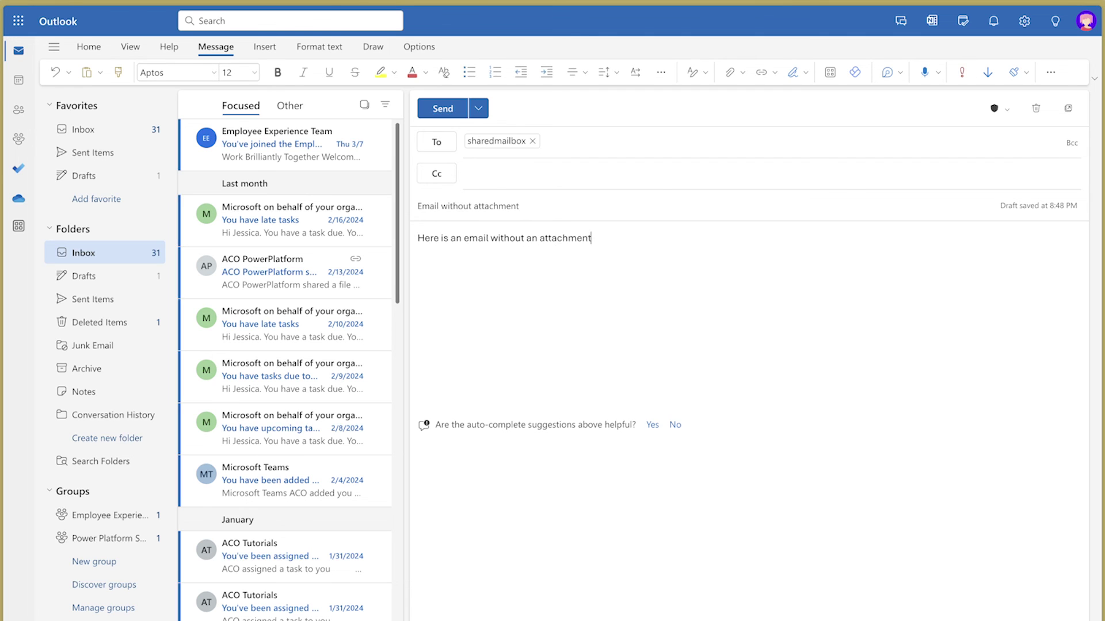
{"action": "left_click", "coordinate": [444, 113]}
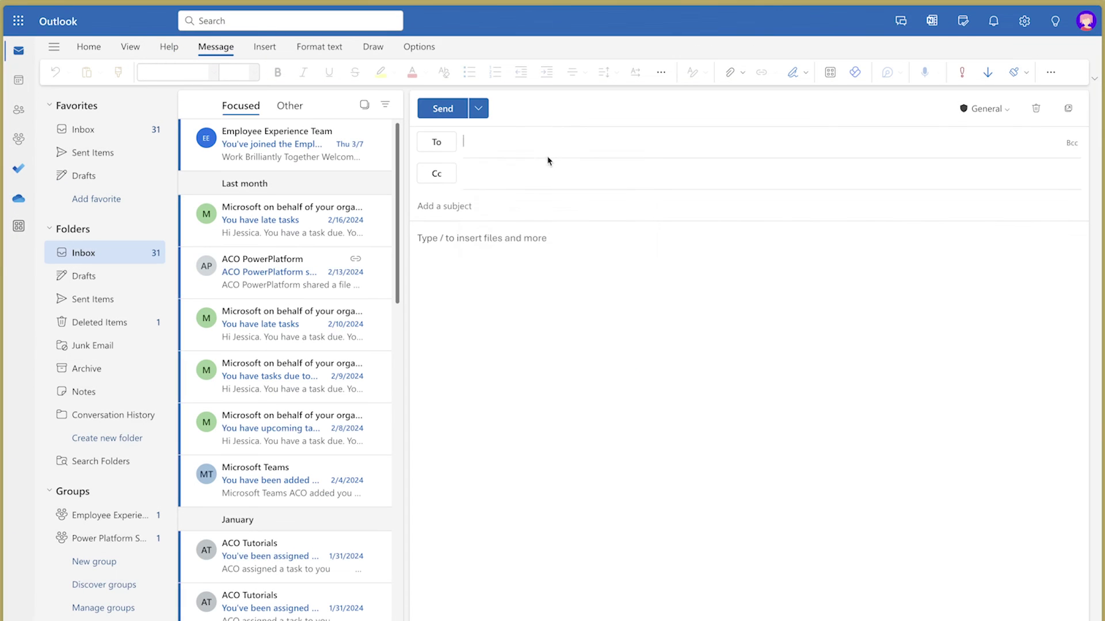
Compose an email to sharedmailbox titled "Email with attachments." with body "Here are some attachments." and attach Event Planner.dotm and event-rsvp.xlsx.
{"action": "type", "text": "shared"}
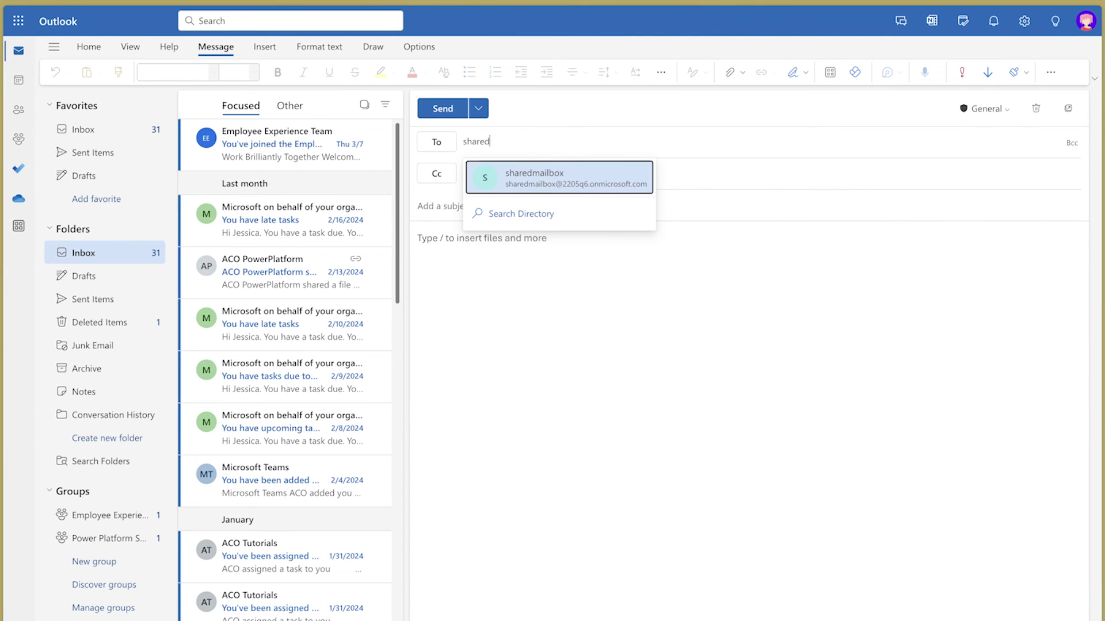
{"action": "left_click", "coordinate": [601, 175]}
{"action": "type", "text": "Email with attachments"}
{"action": "left_click", "coordinate": [466, 257]}
{"action": "type", "text": "Here are some attachments."}
{"action": "left_click_drag", "start_coordinate": [3, 282], "coordinate": [748, 288]}
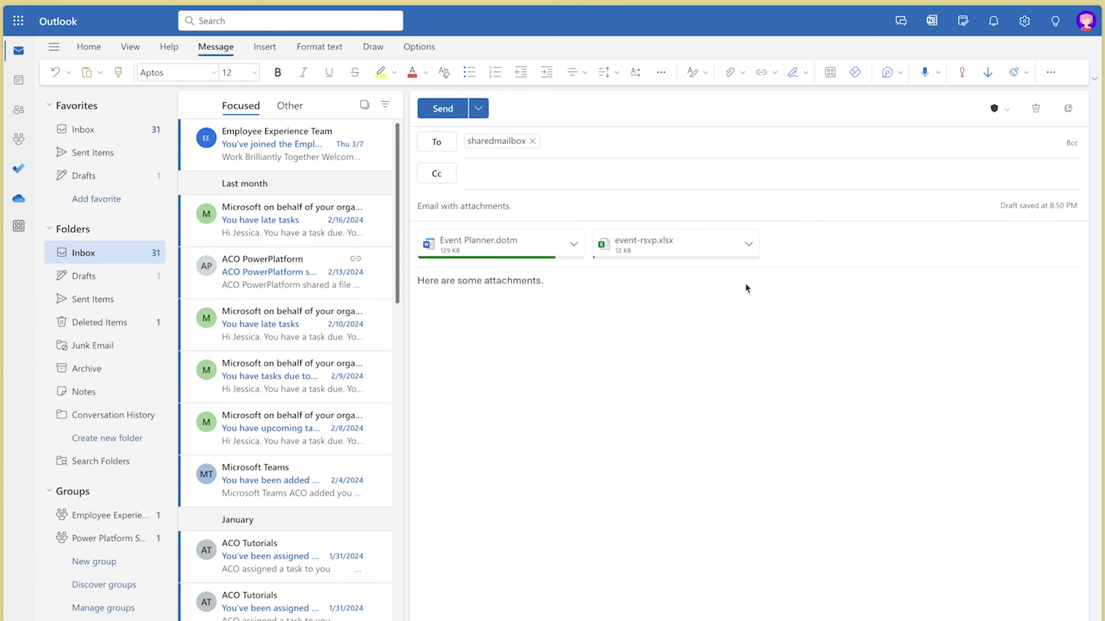